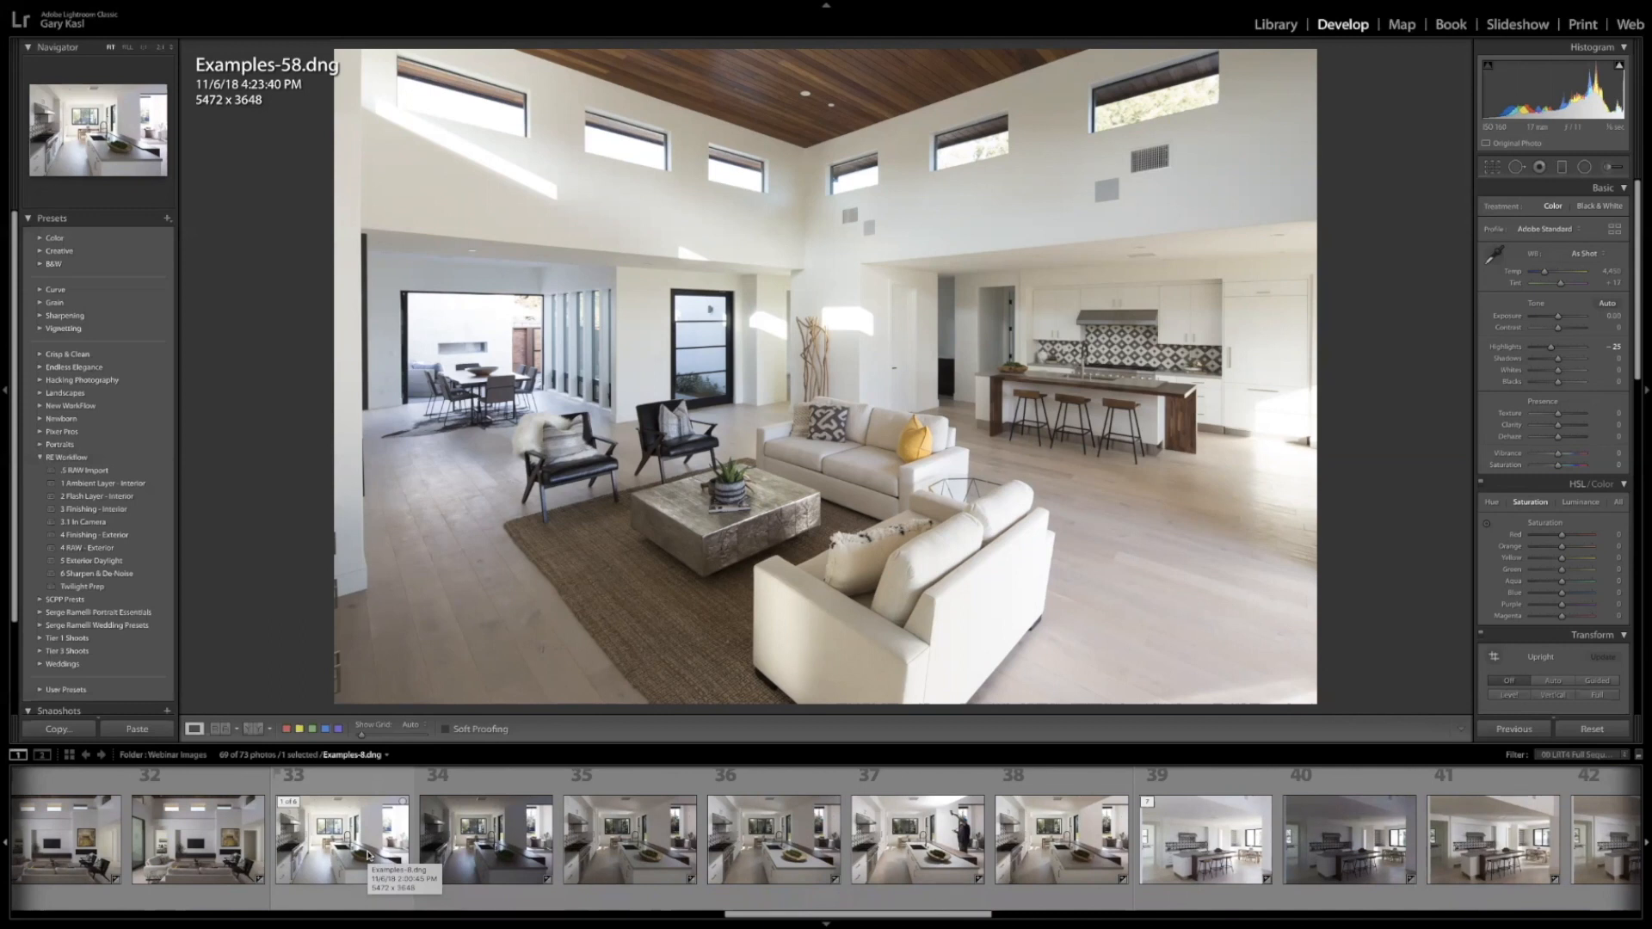
Select Examples-8 and the darker kitchen frame beside it, and apply the 1 Ambient Layer - Interior preset to Examples-8
scroll(370, 854, up, 2)
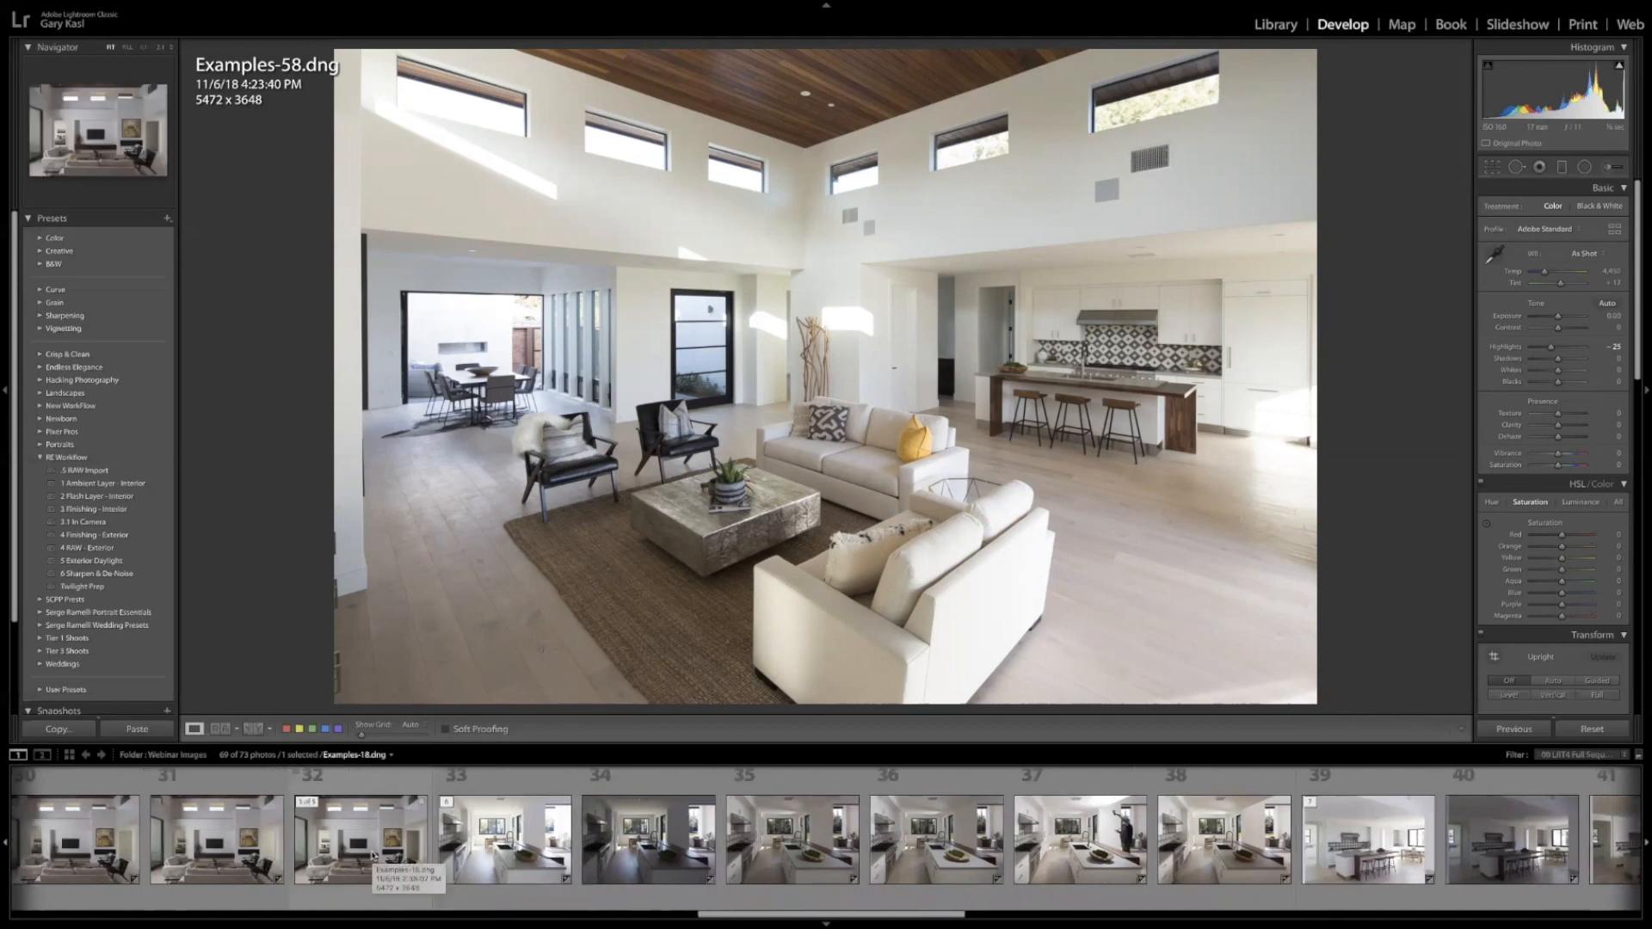
click(511, 852)
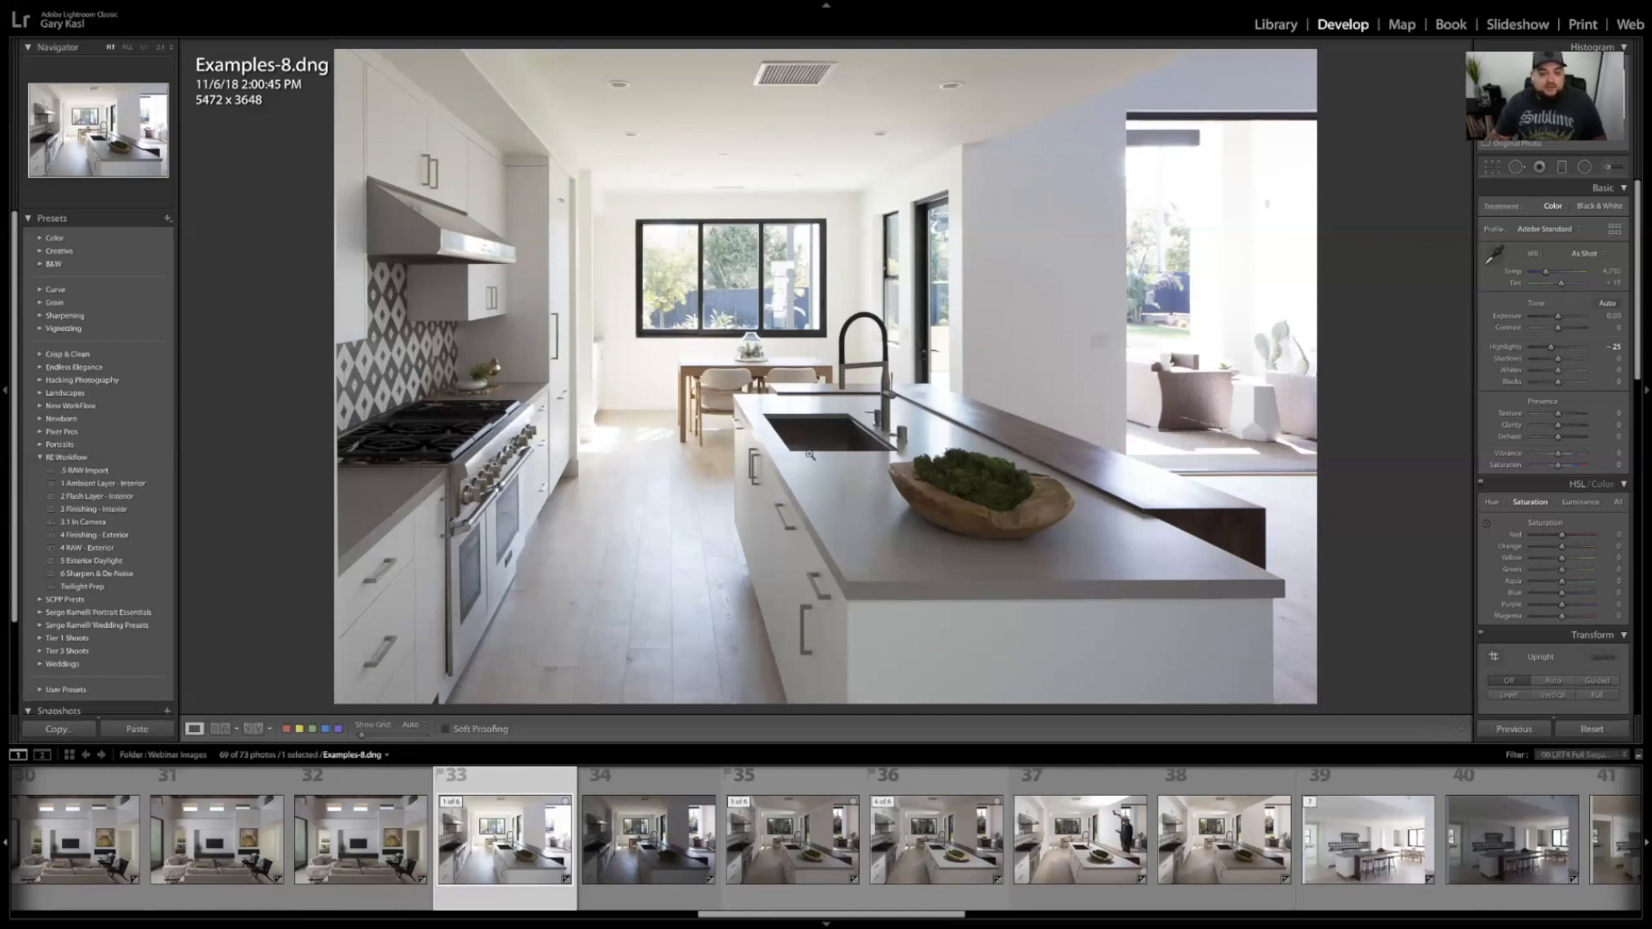
scroll(629, 846, right, 1)
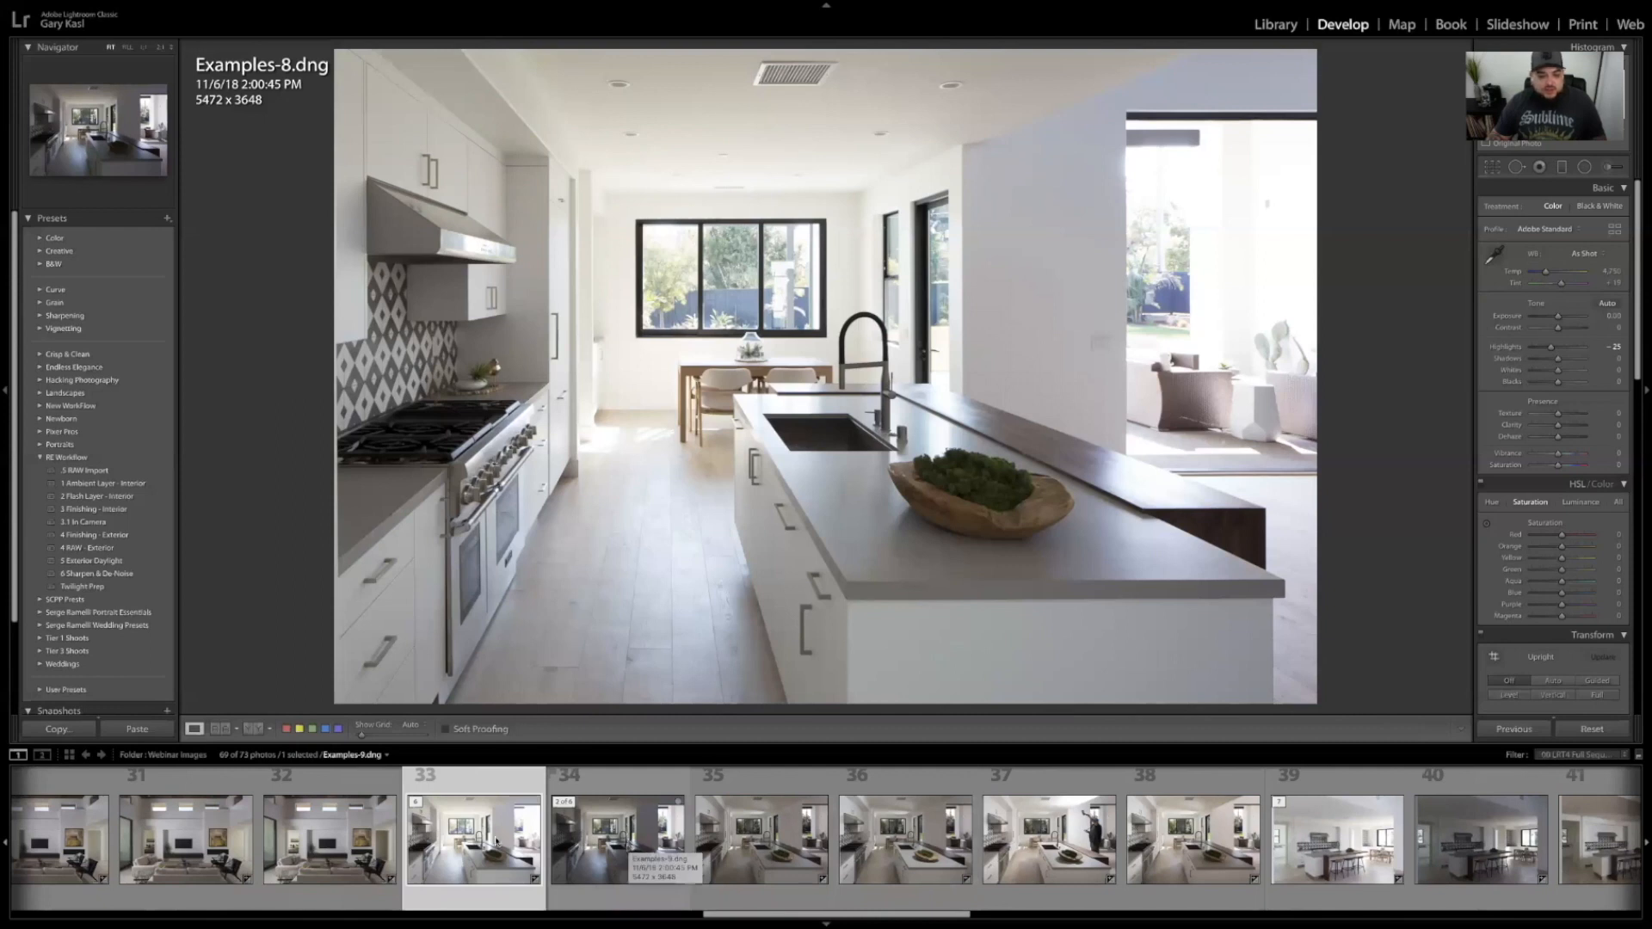
ctrl+click(629, 839)
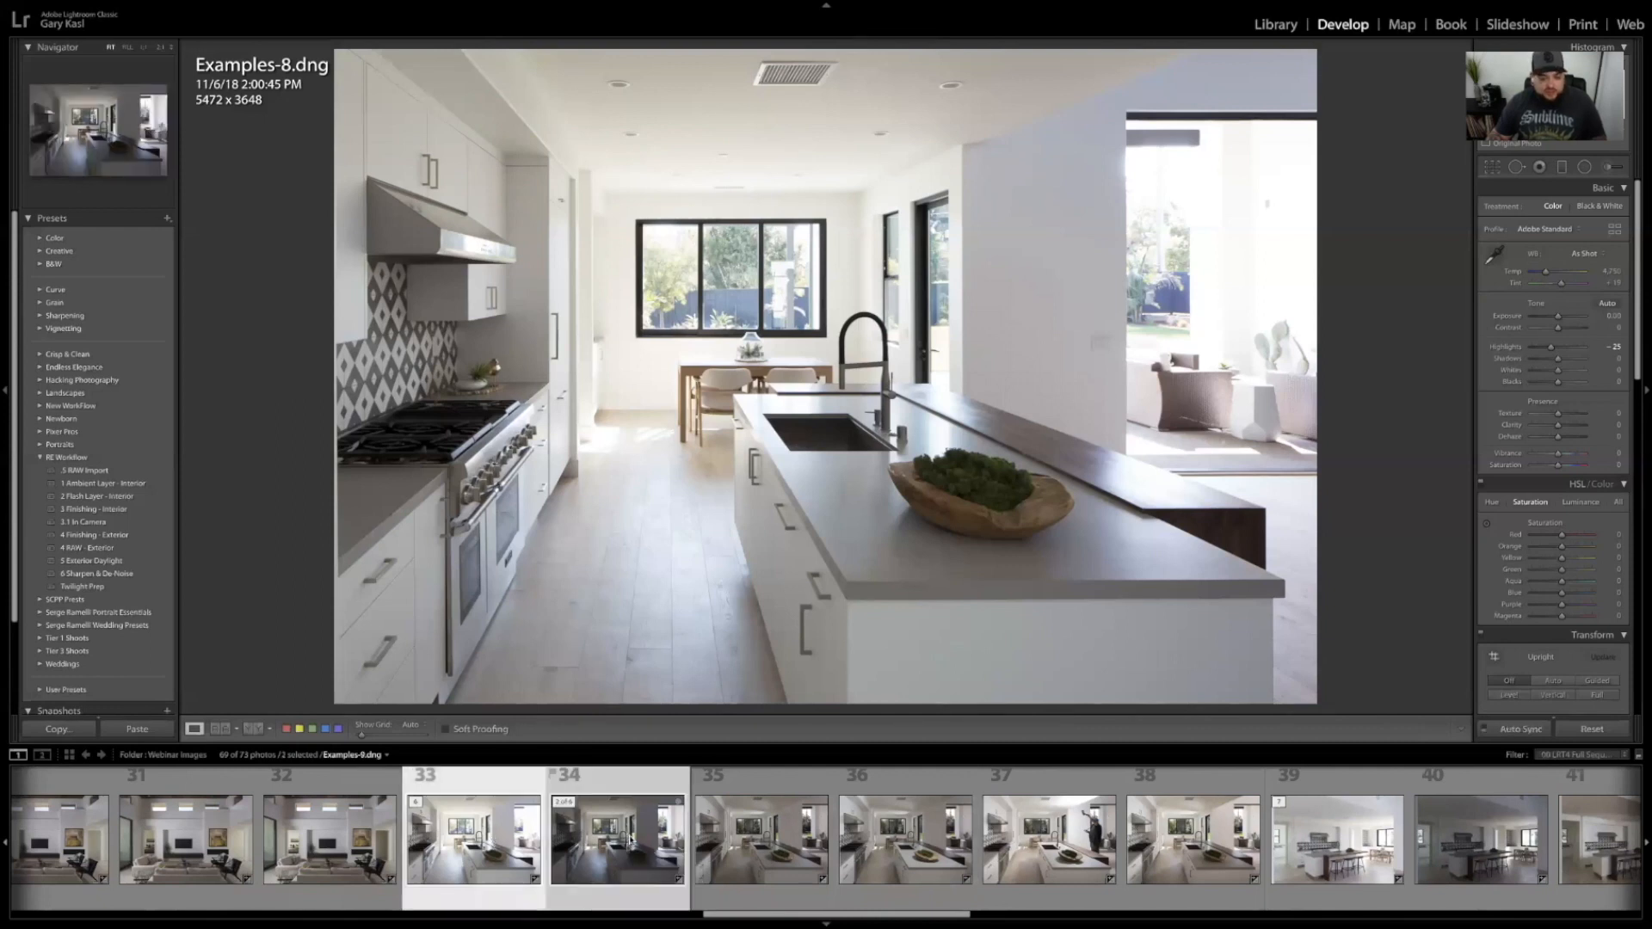
click(86, 487)
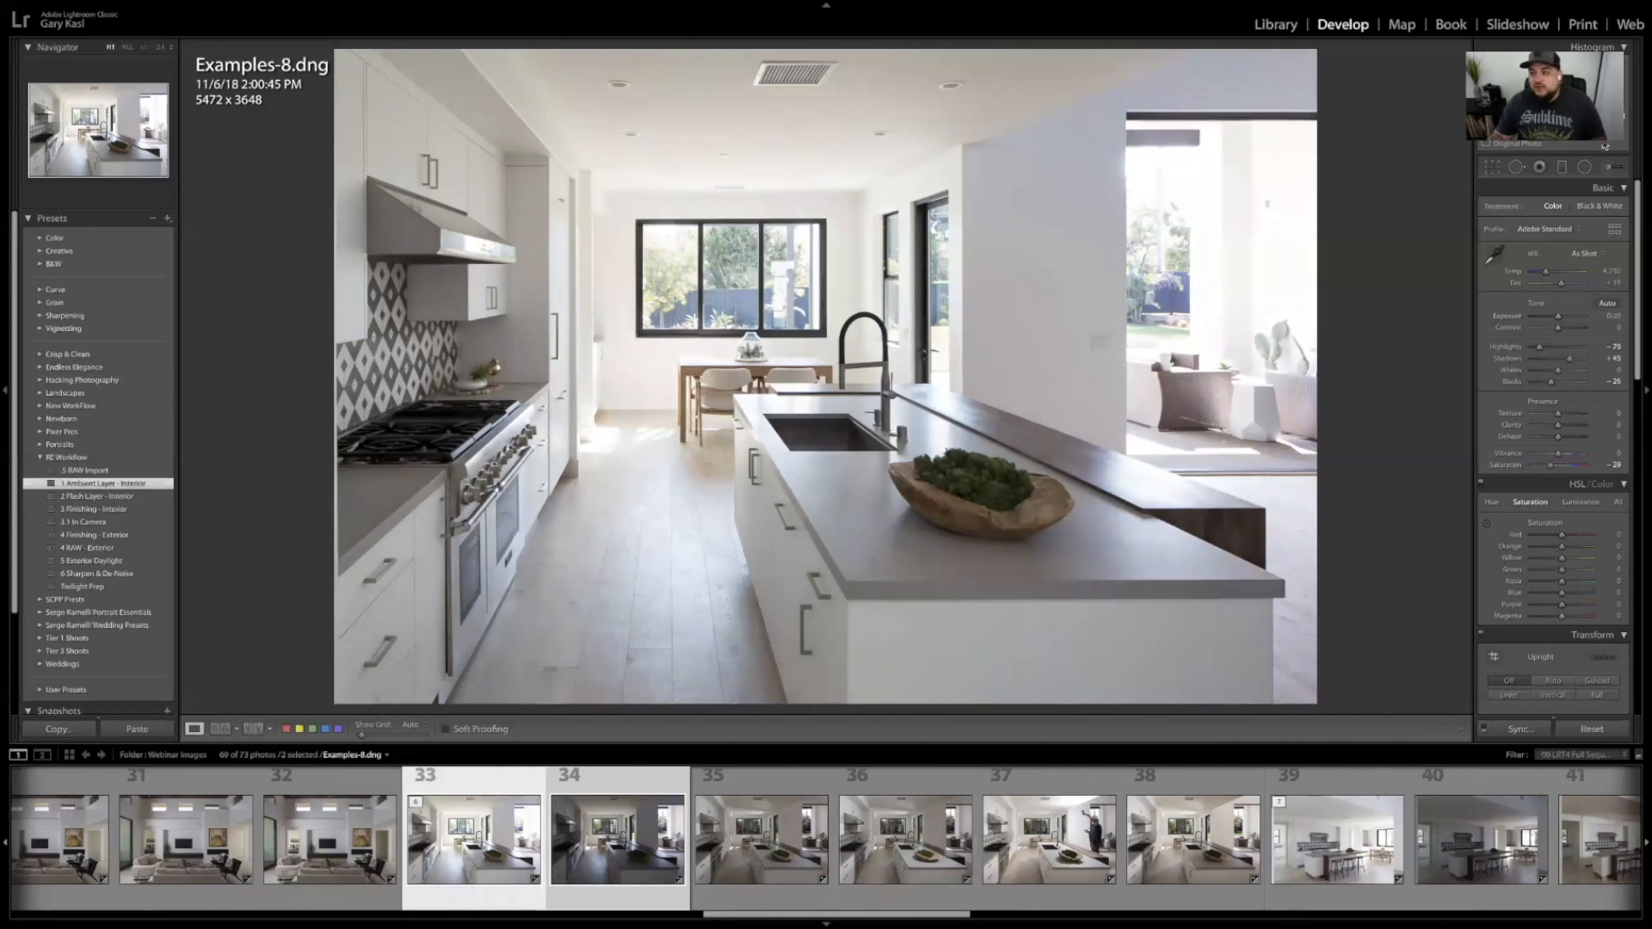
Set the exposure of Examples-8 to about +0.26 and synchronize its settings to the other selected ambient frame
click(1611, 316)
text(.3)
key(Return)
drag(1611, 316, 1608, 315)
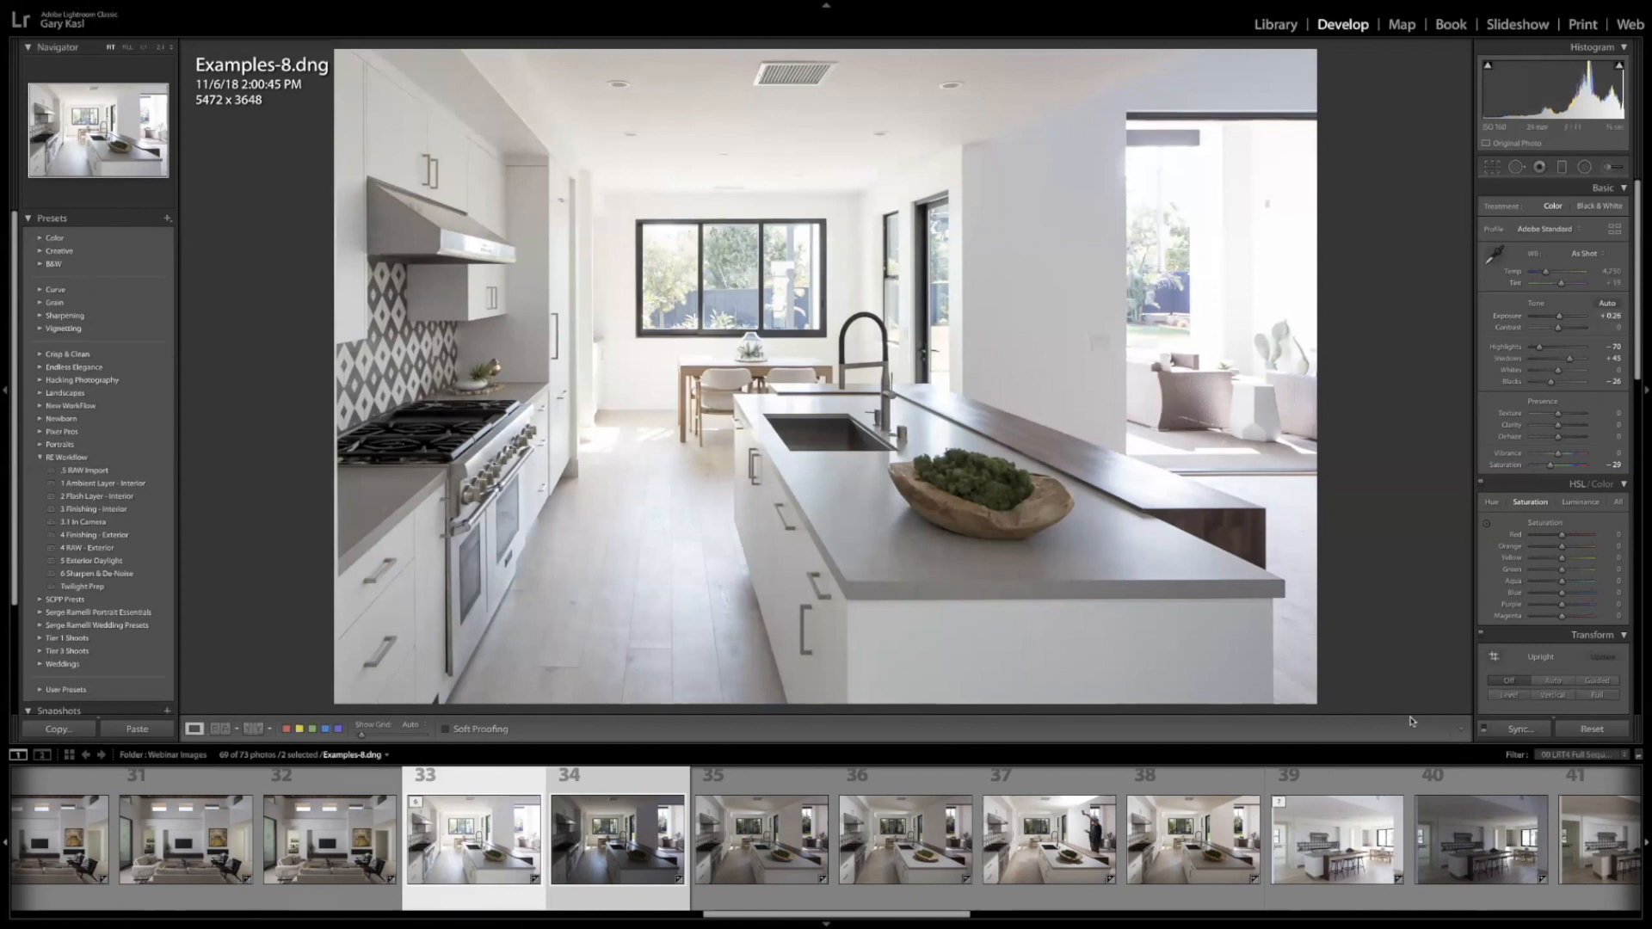
click(1521, 728)
key(Return)
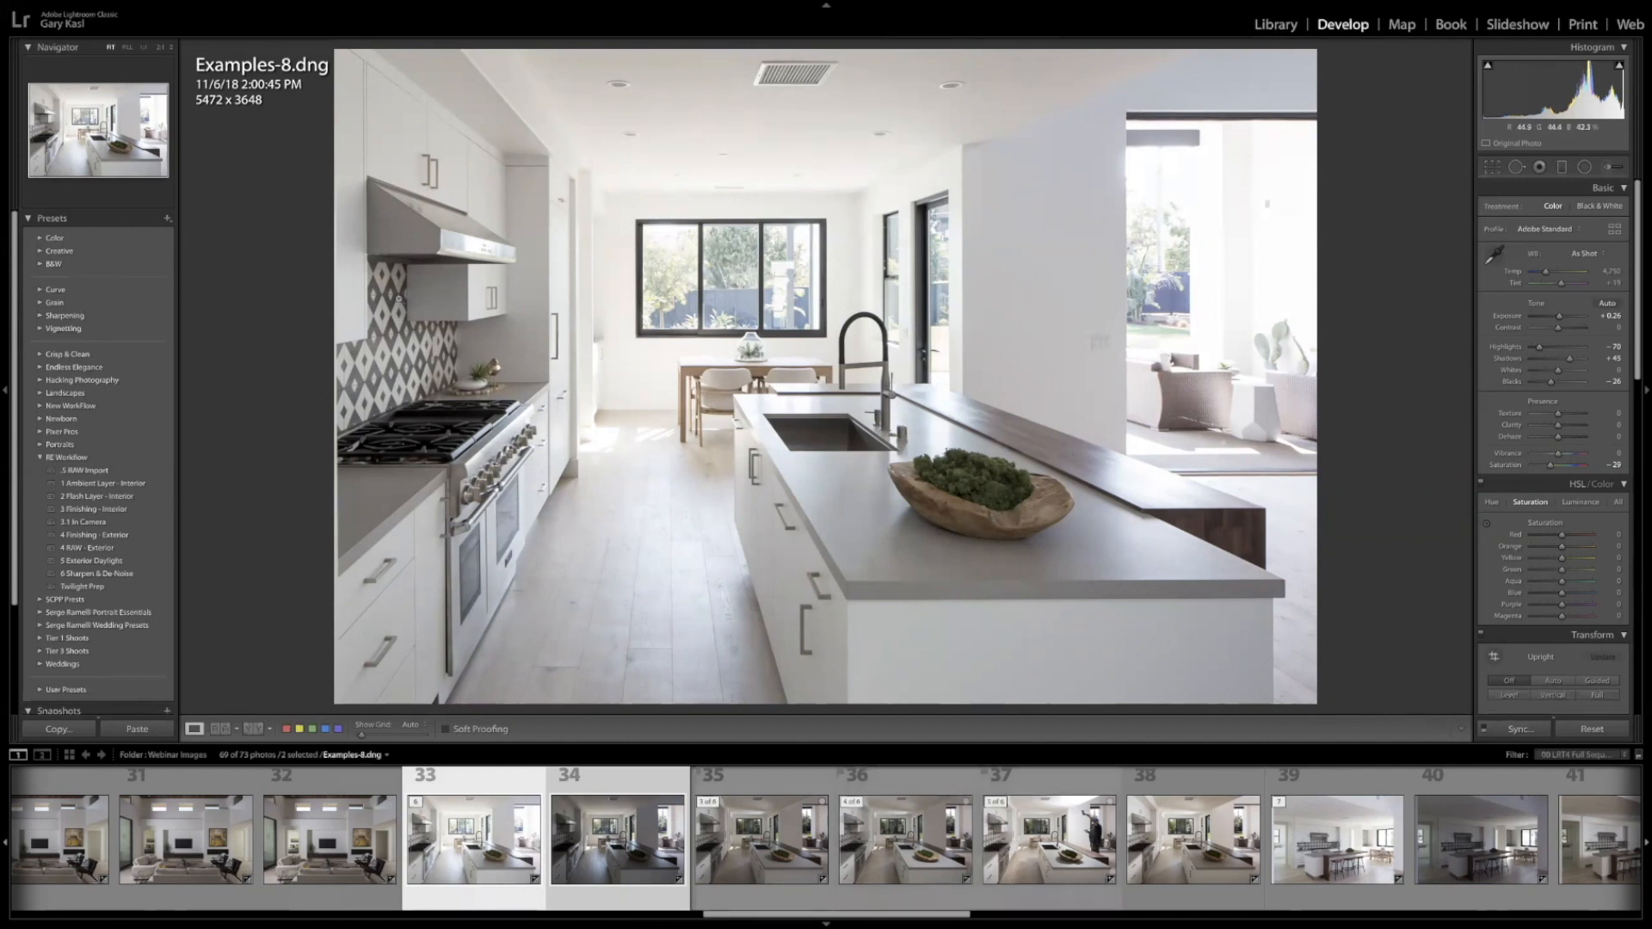
Inspect the window reflections in Examples-10, compare it with Examples-11, and remove the Examples-10 photo
click(758, 830)
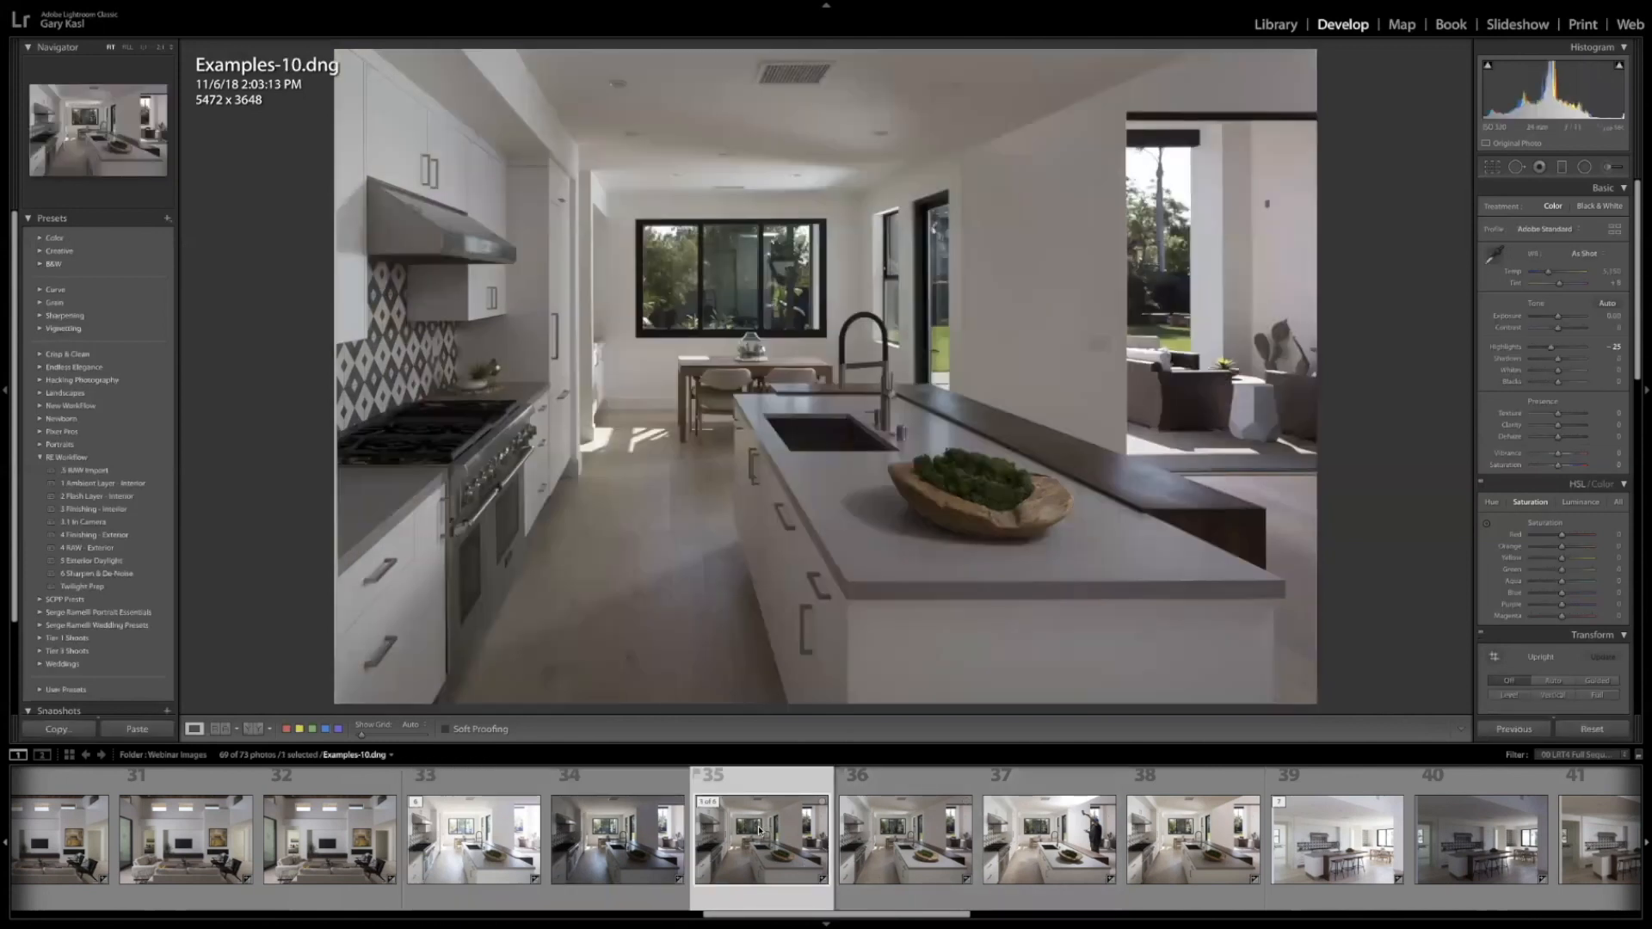
click(778, 272)
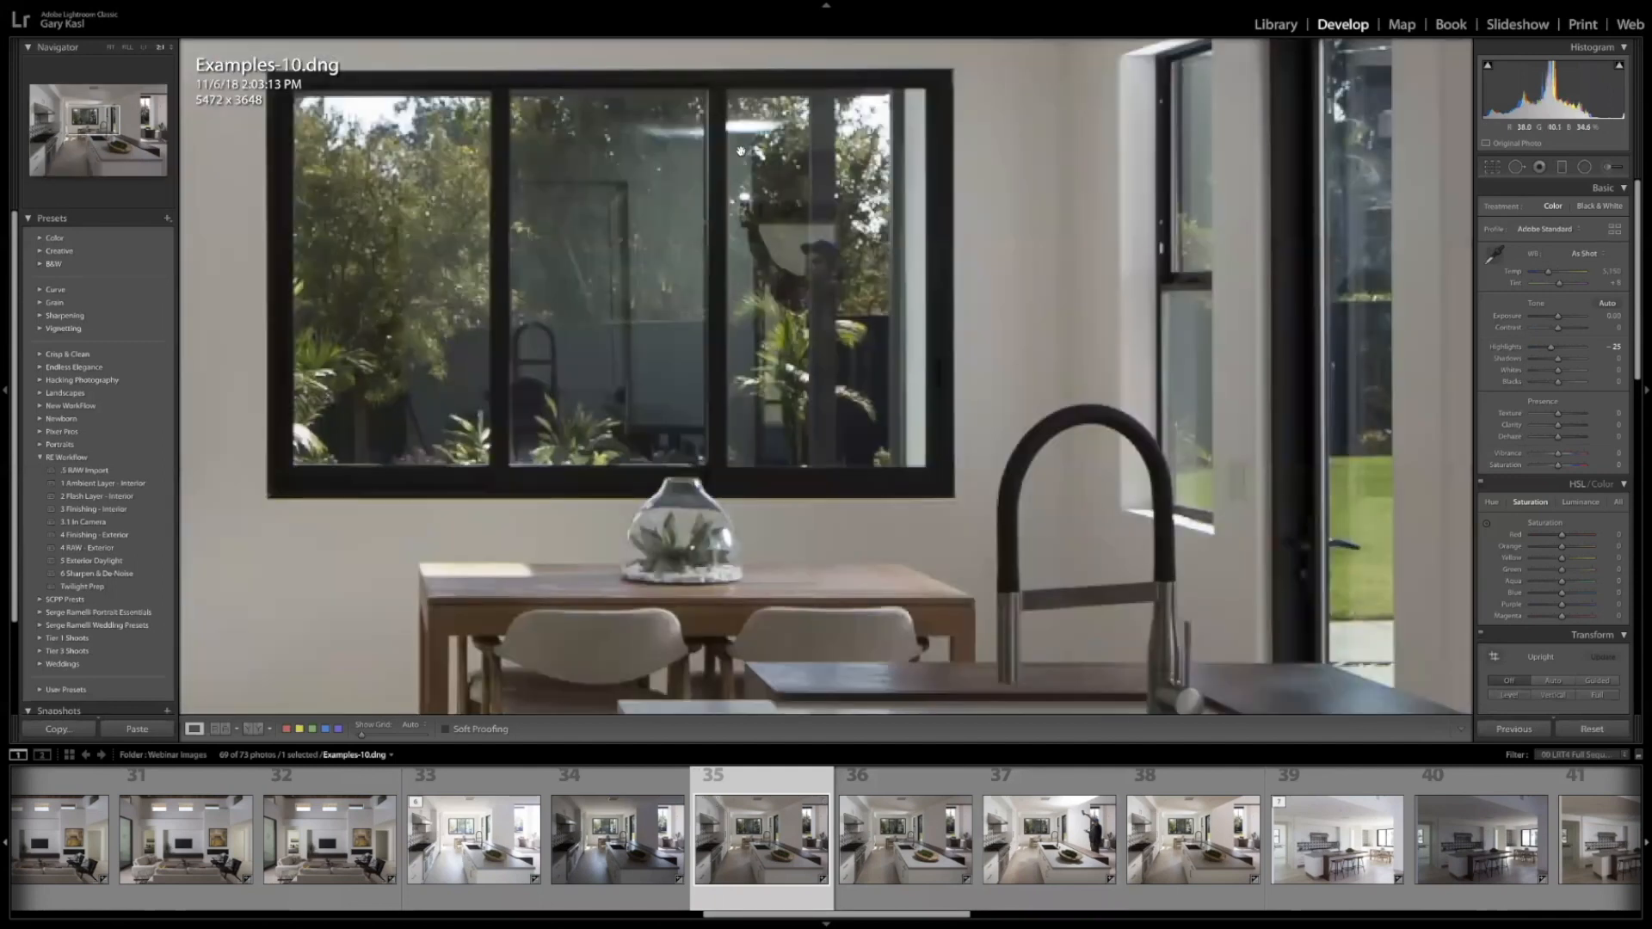
click(913, 431)
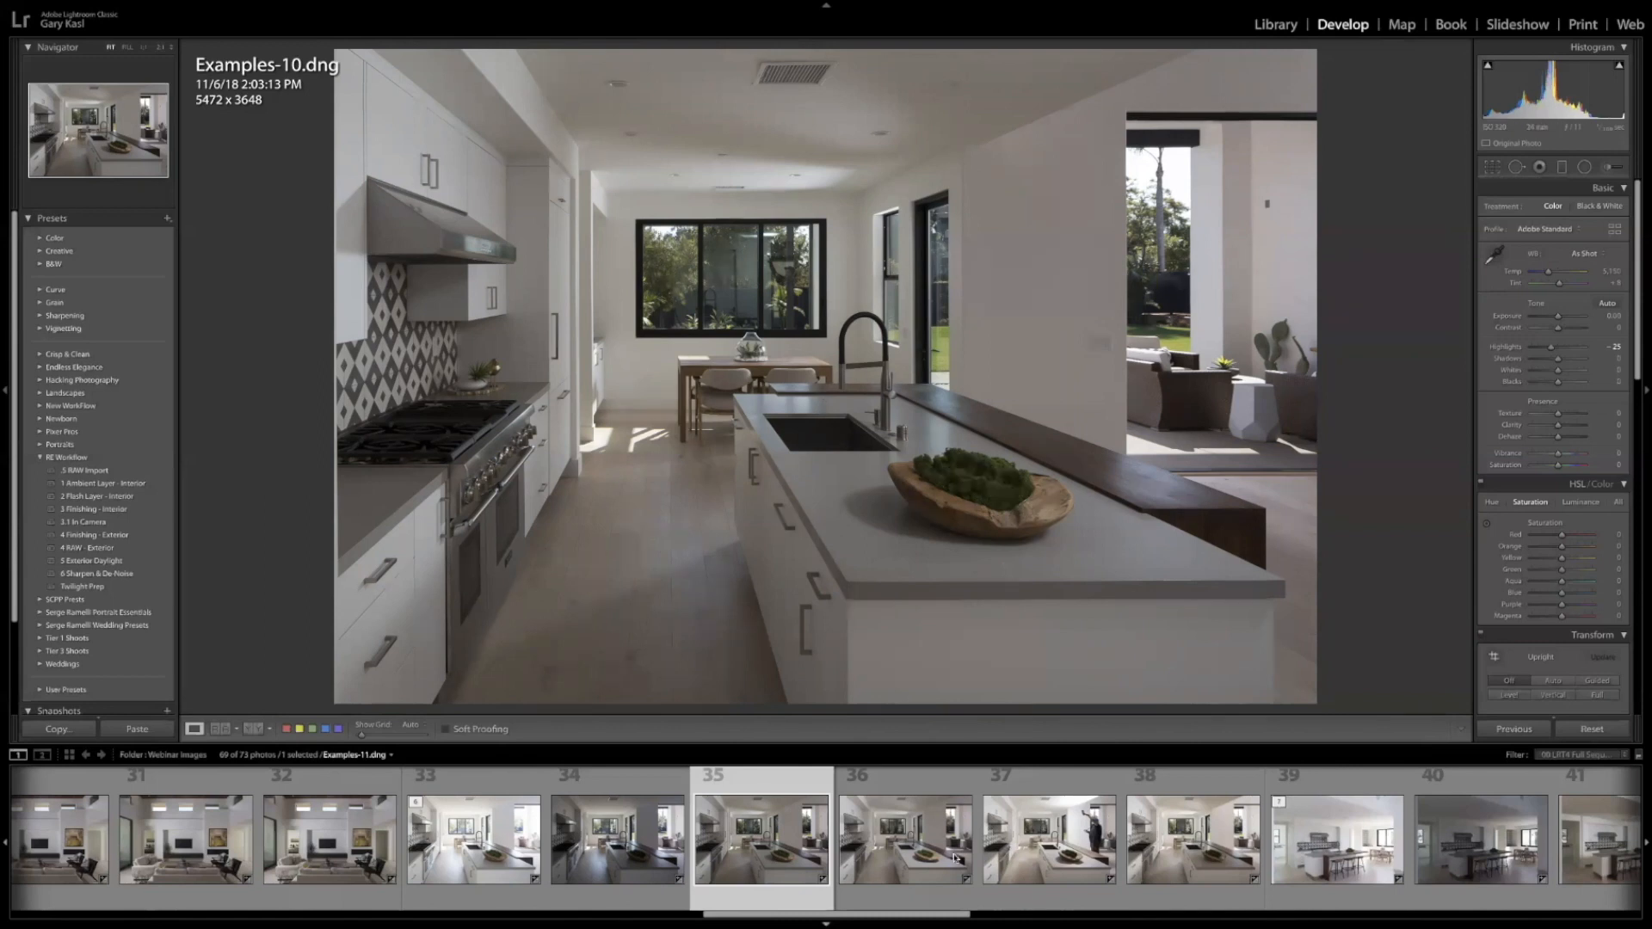
click(929, 842)
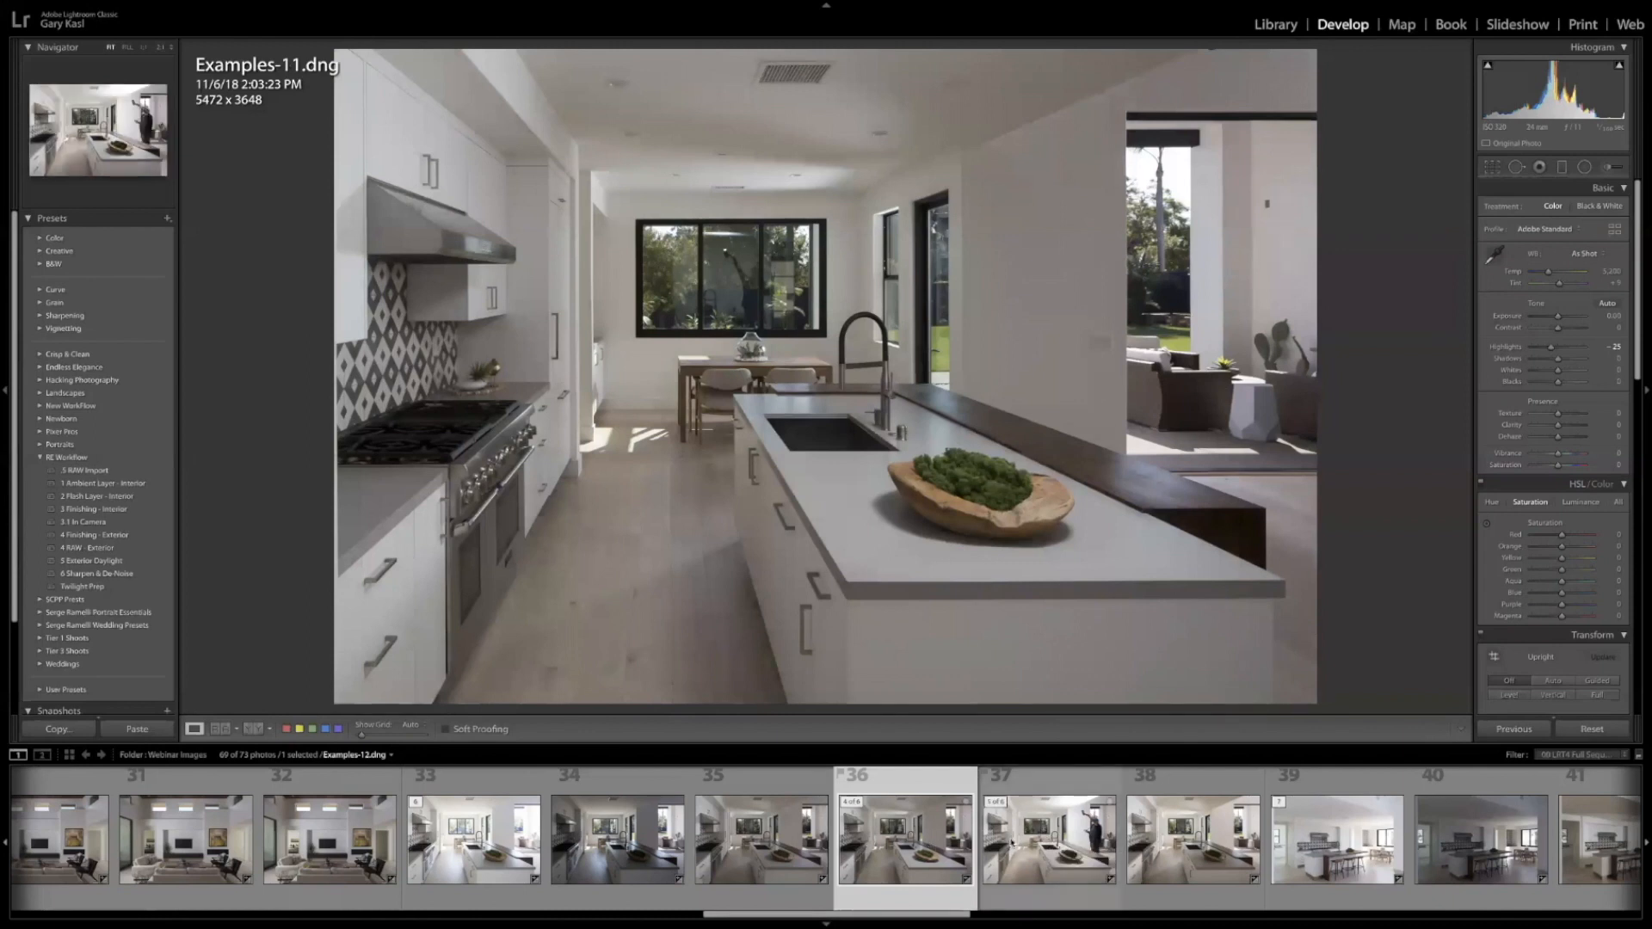
click(775, 846)
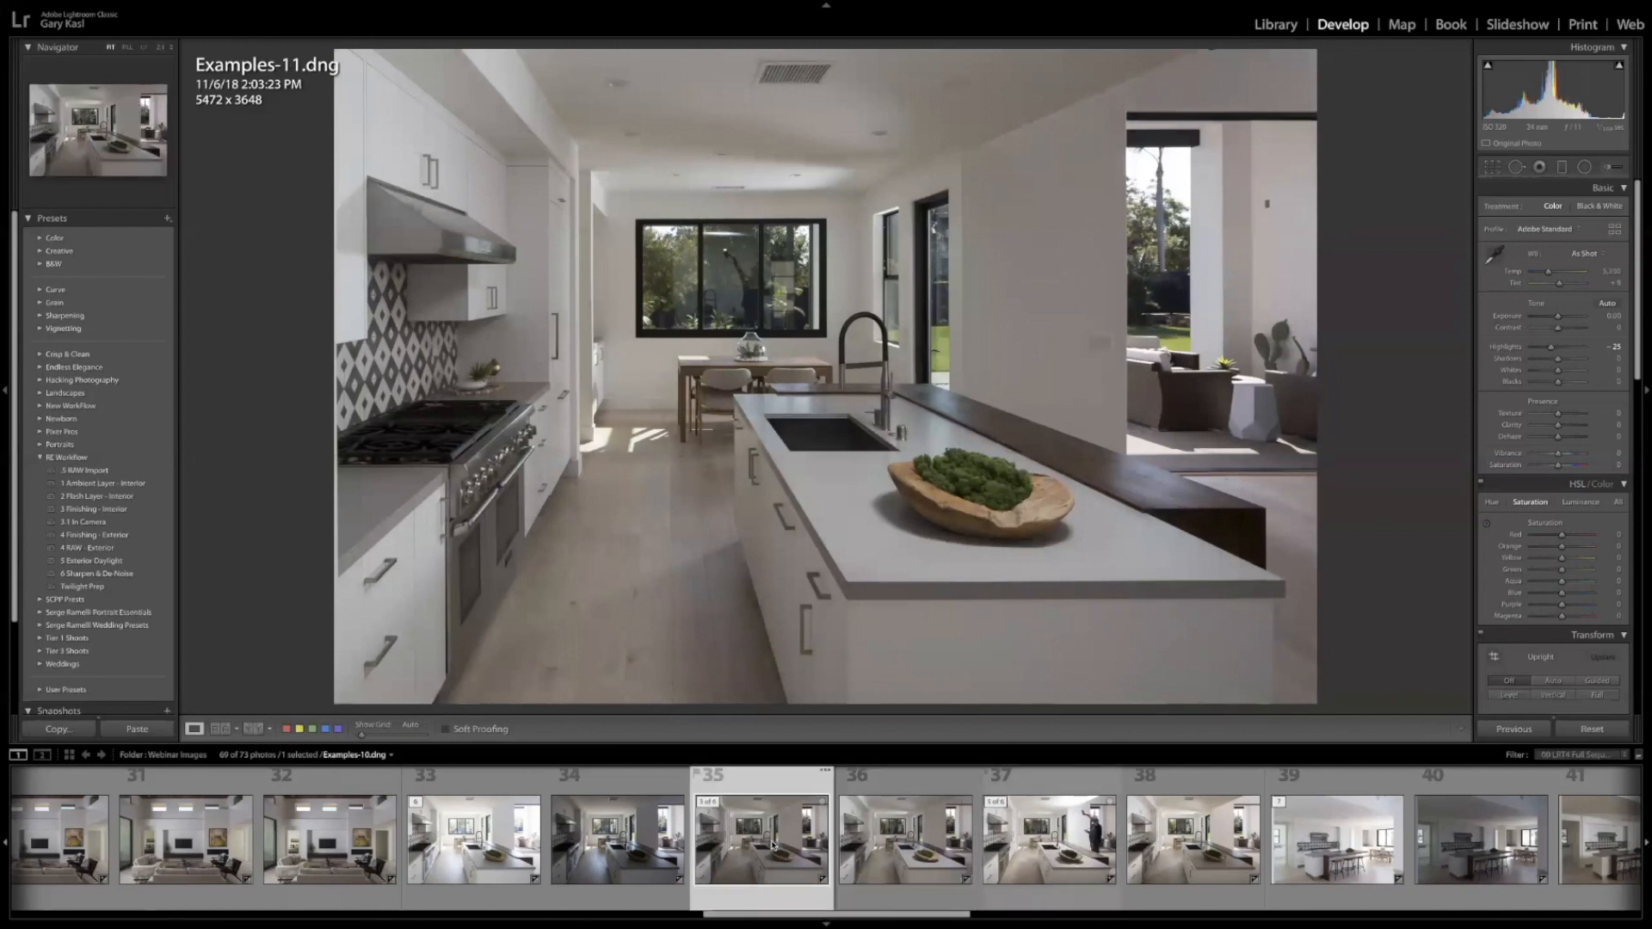
right_click(775, 846)
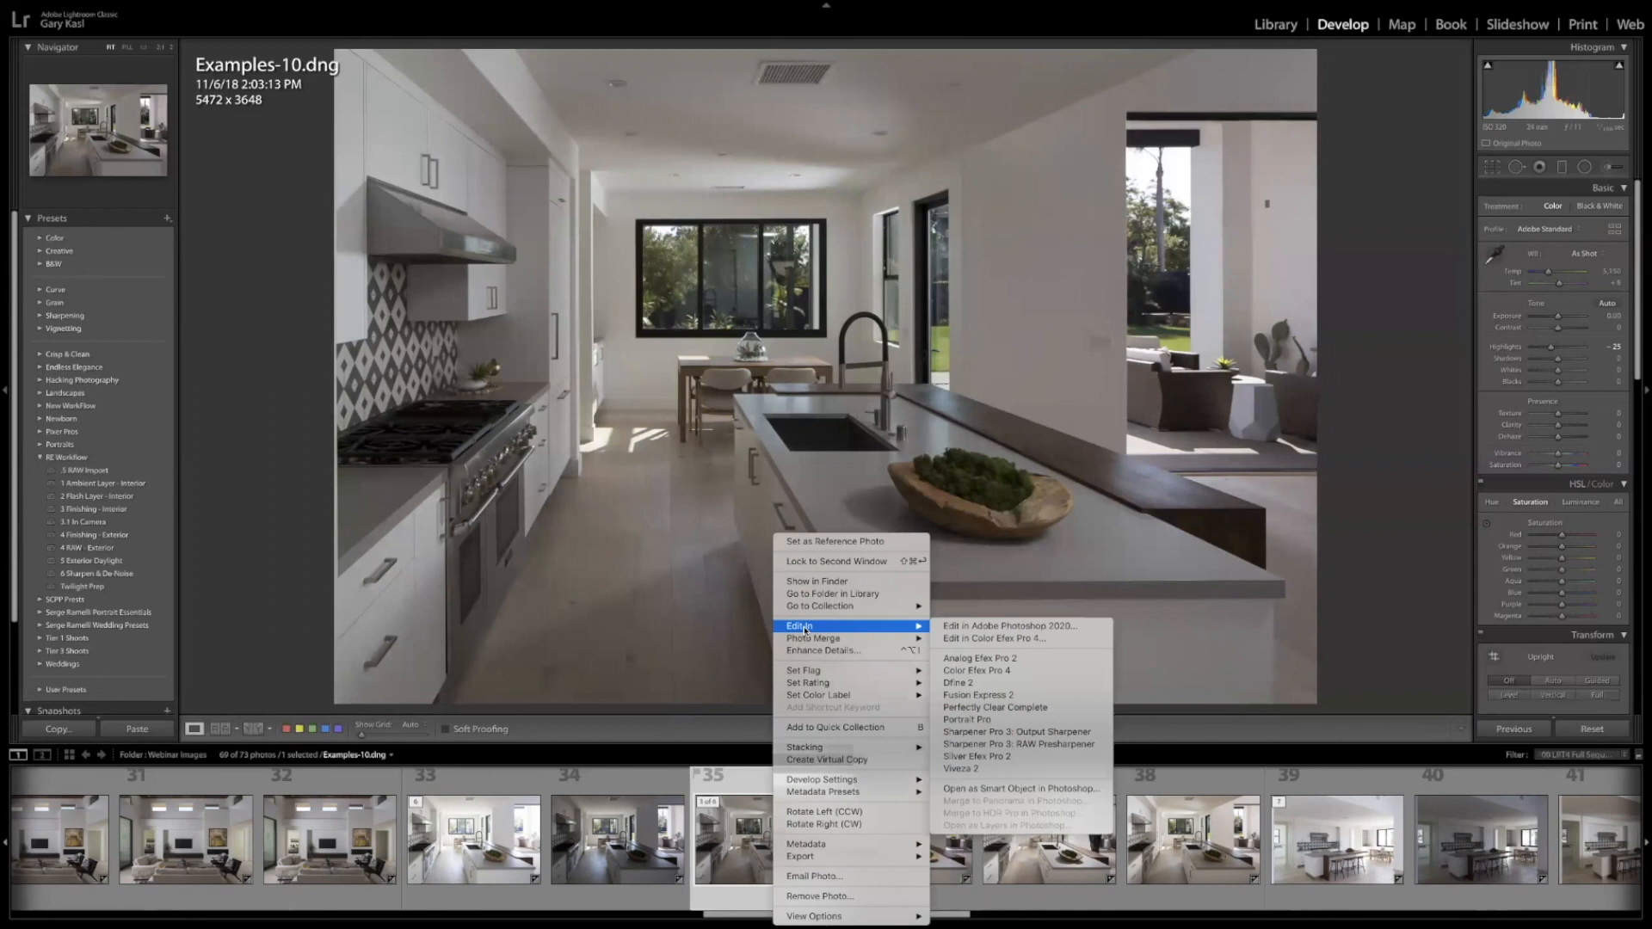
click(817, 896)
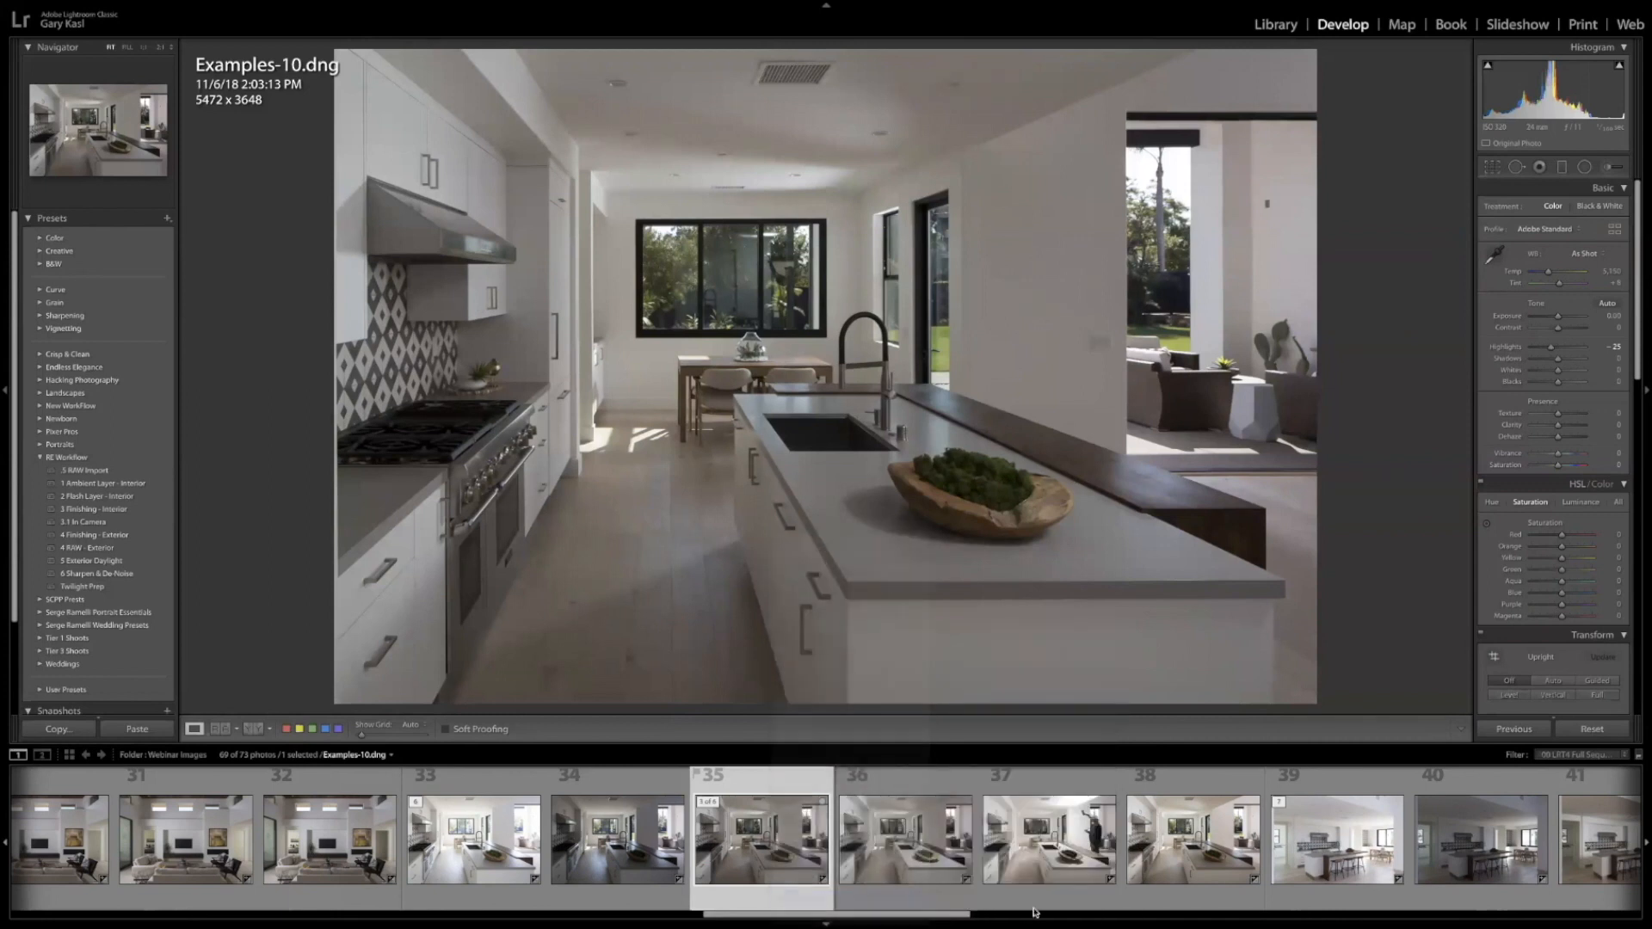
click(777, 297)
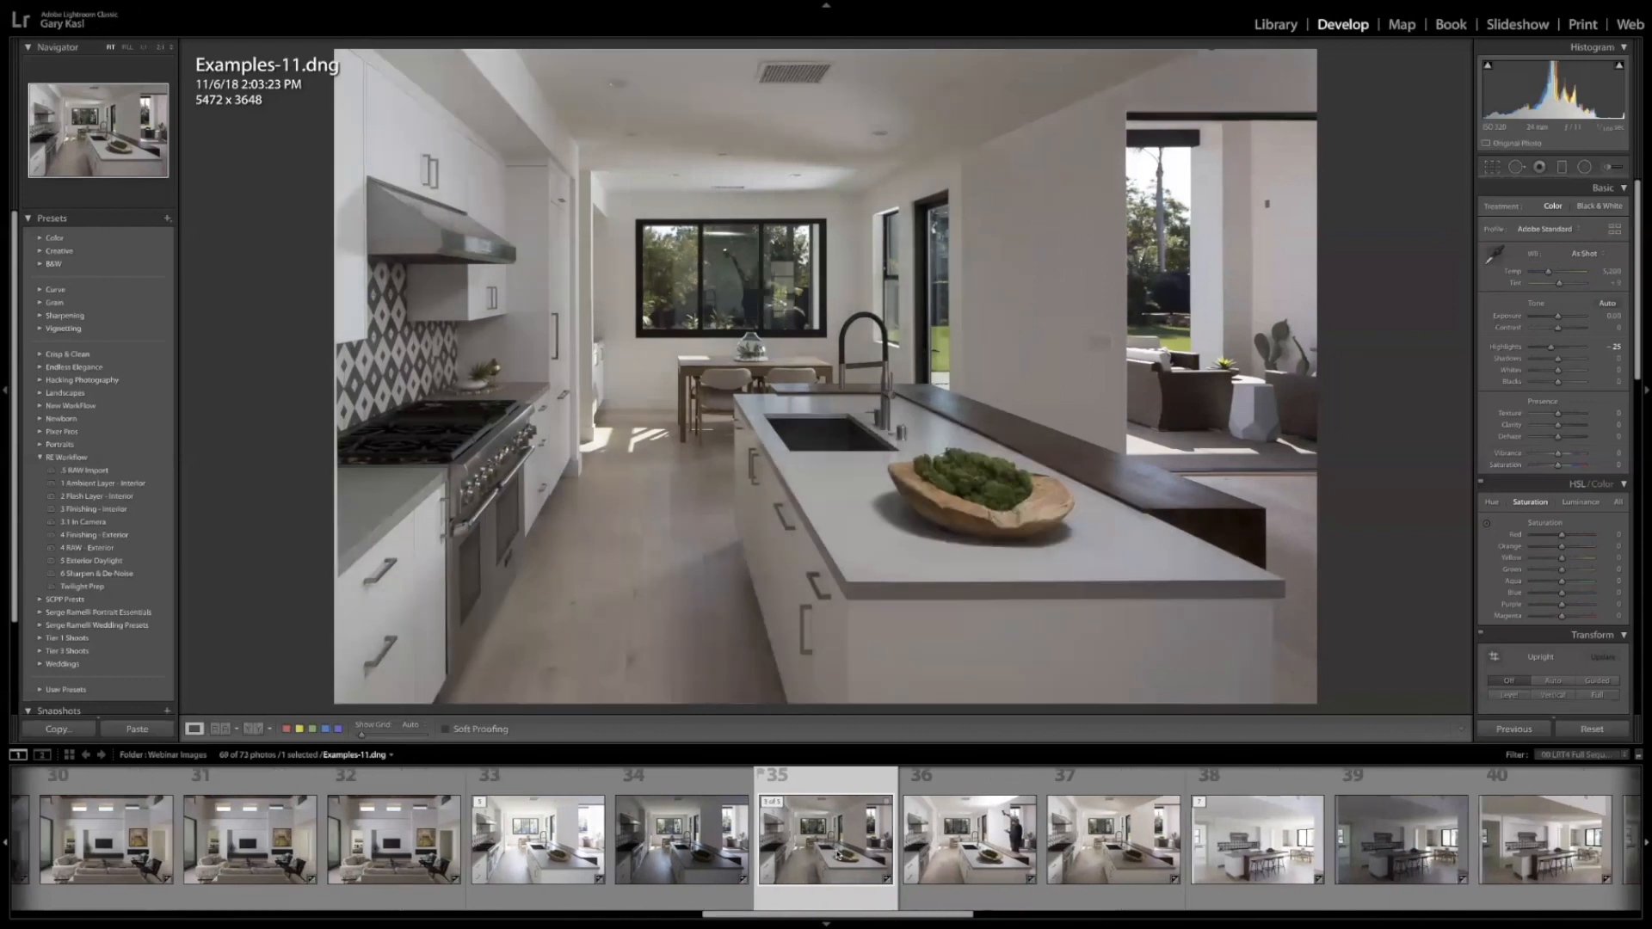
Select Examples-11 through Examples-13, and give Examples-11 the 2 Flash Layer - Interior preset, exposure about +0.86 and highlights -100
shift+click(1140, 845)
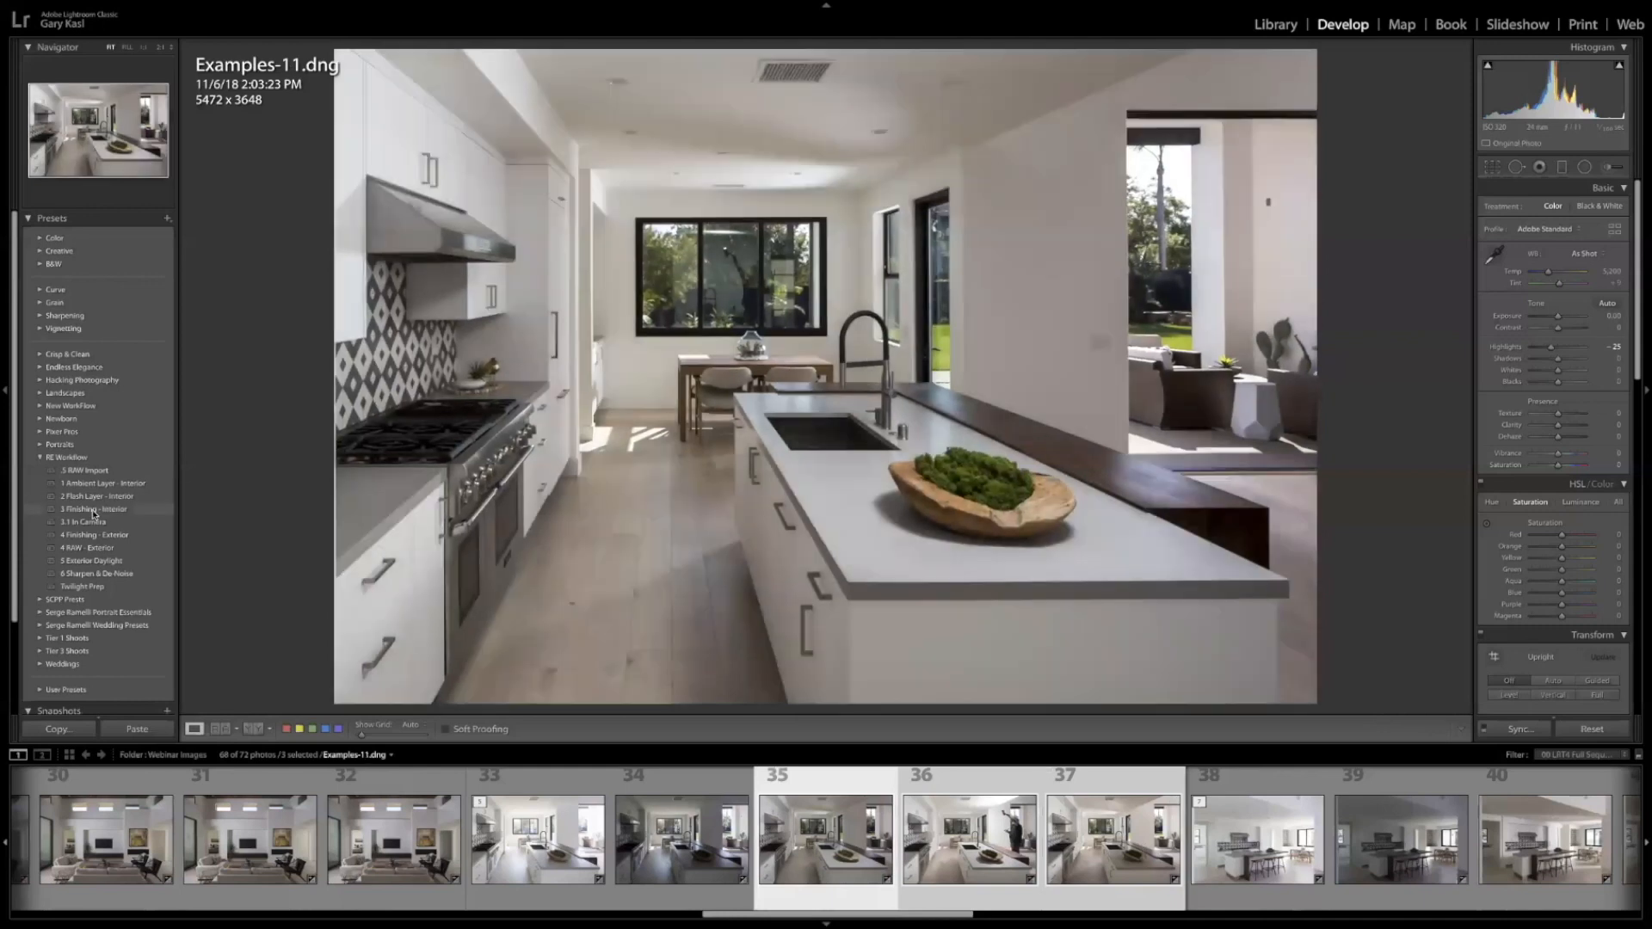
click(95, 497)
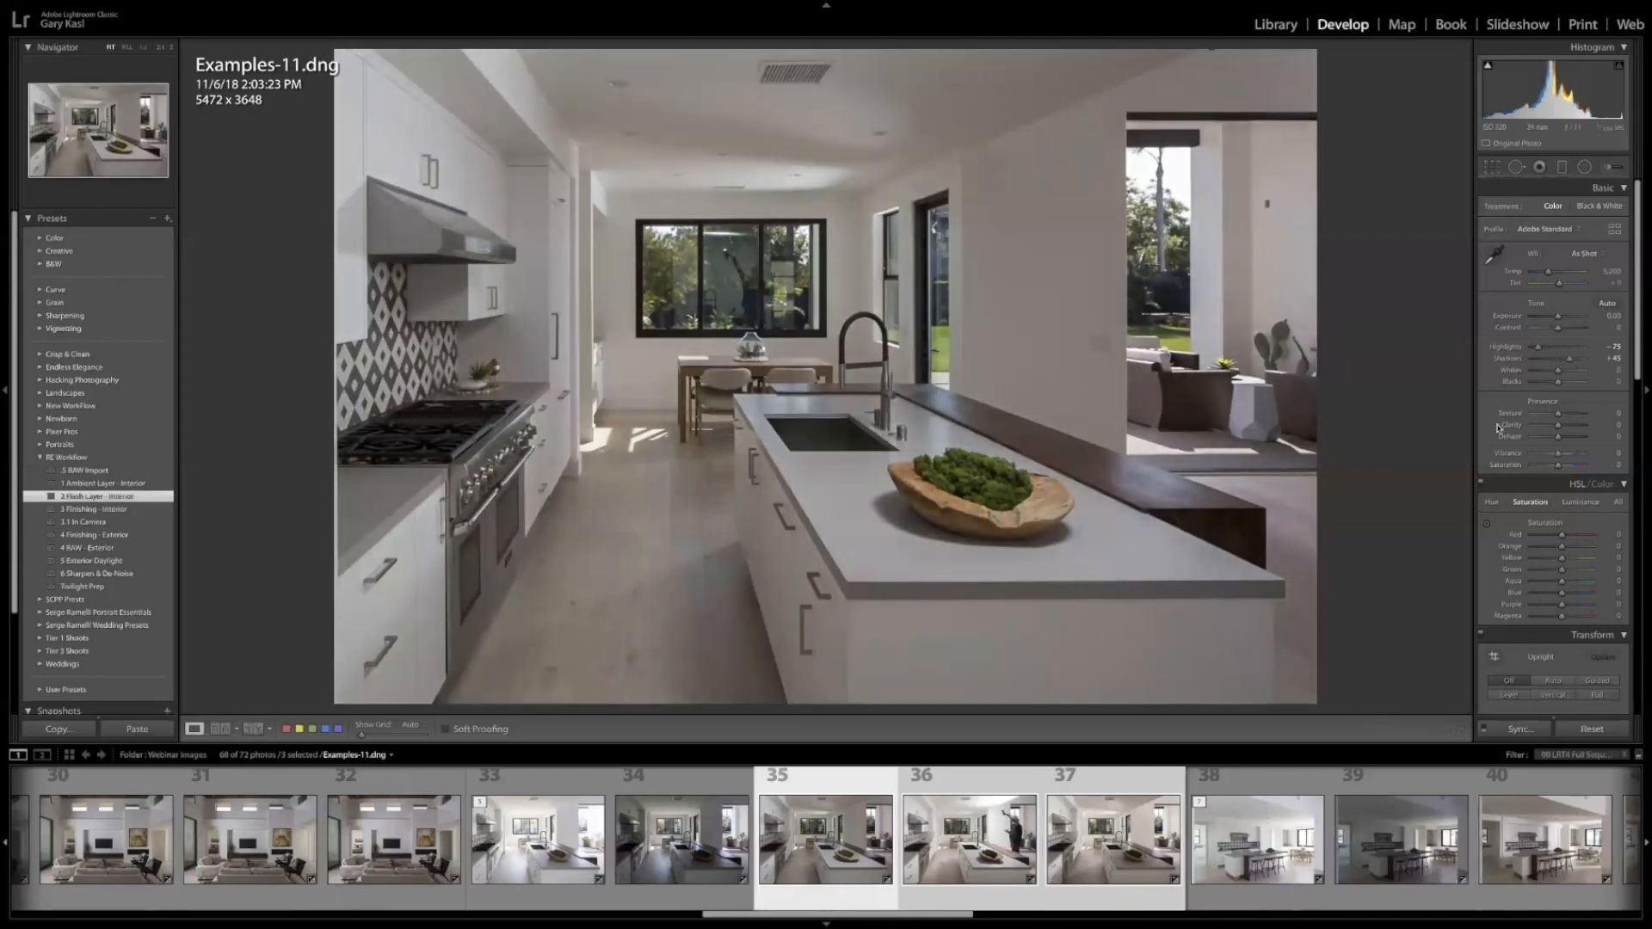
drag(1607, 315, 1593, 346)
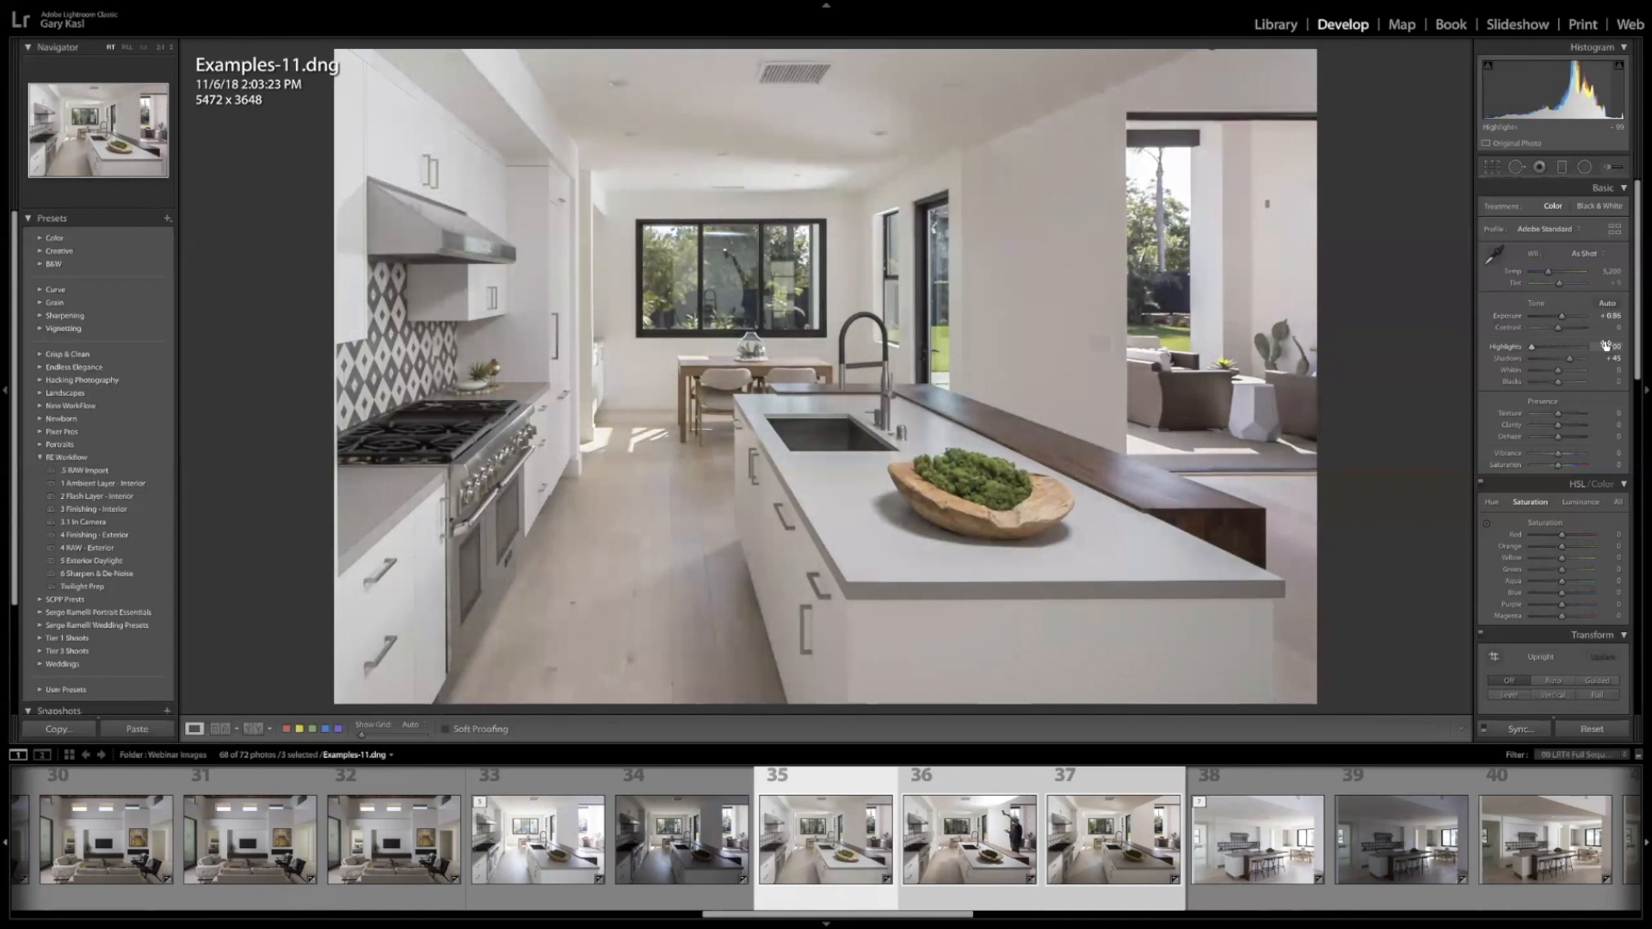
Apply the 2 Flash Layer - Interior preset to Examples-12 and set its highlights to -100 and shadows to about +60
click(976, 825)
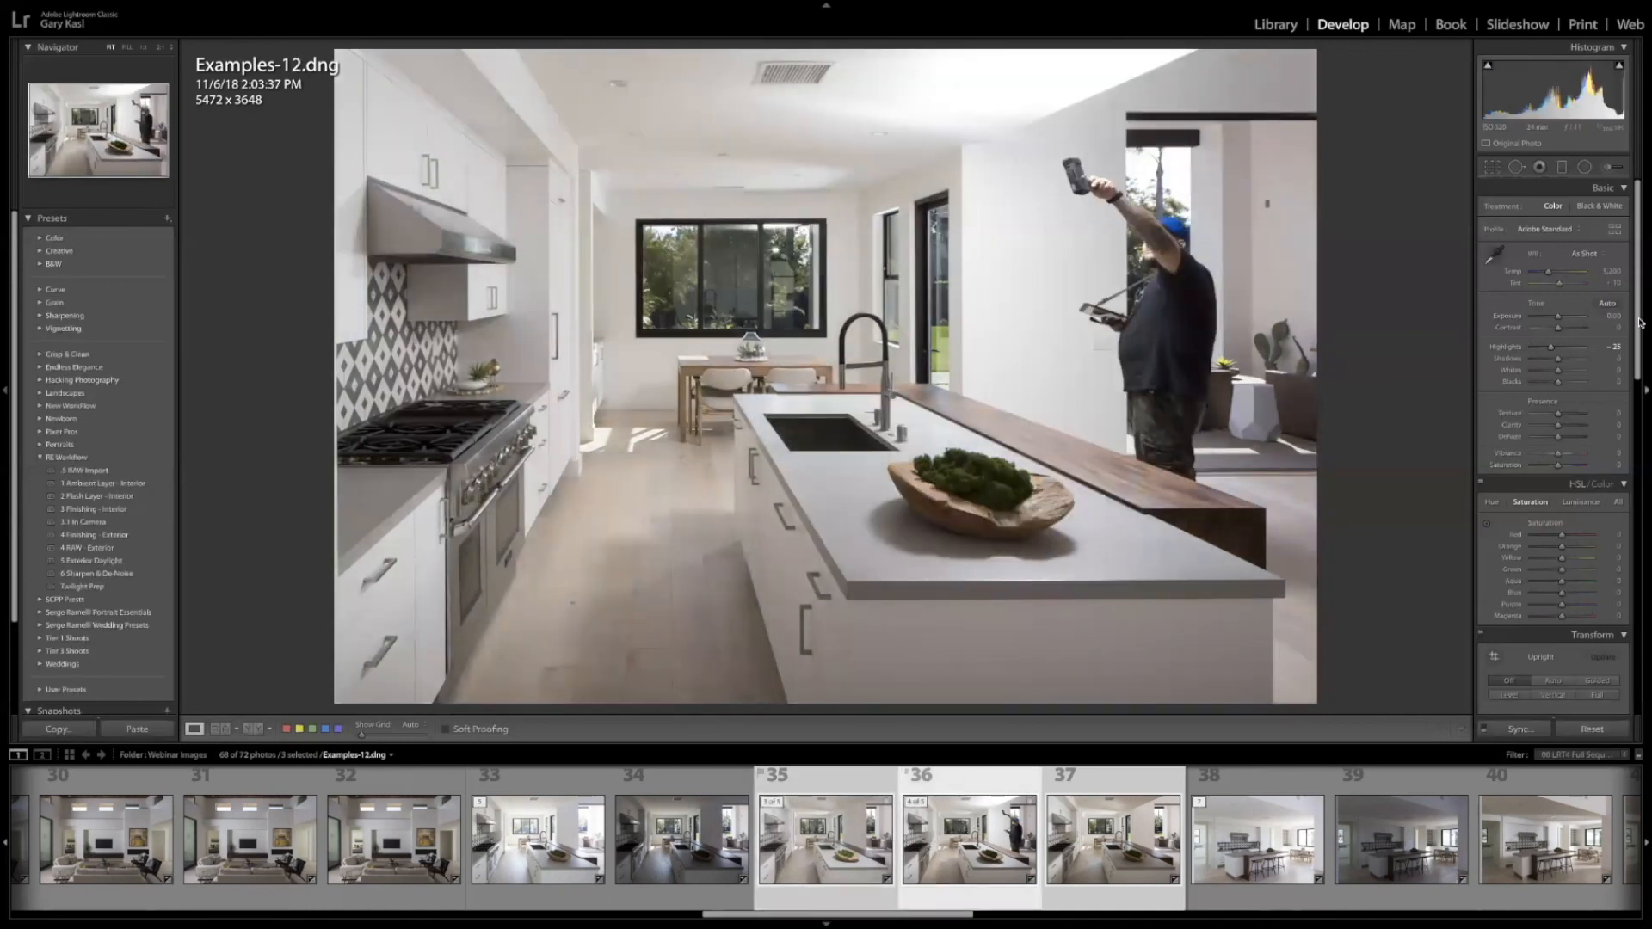
click(97, 496)
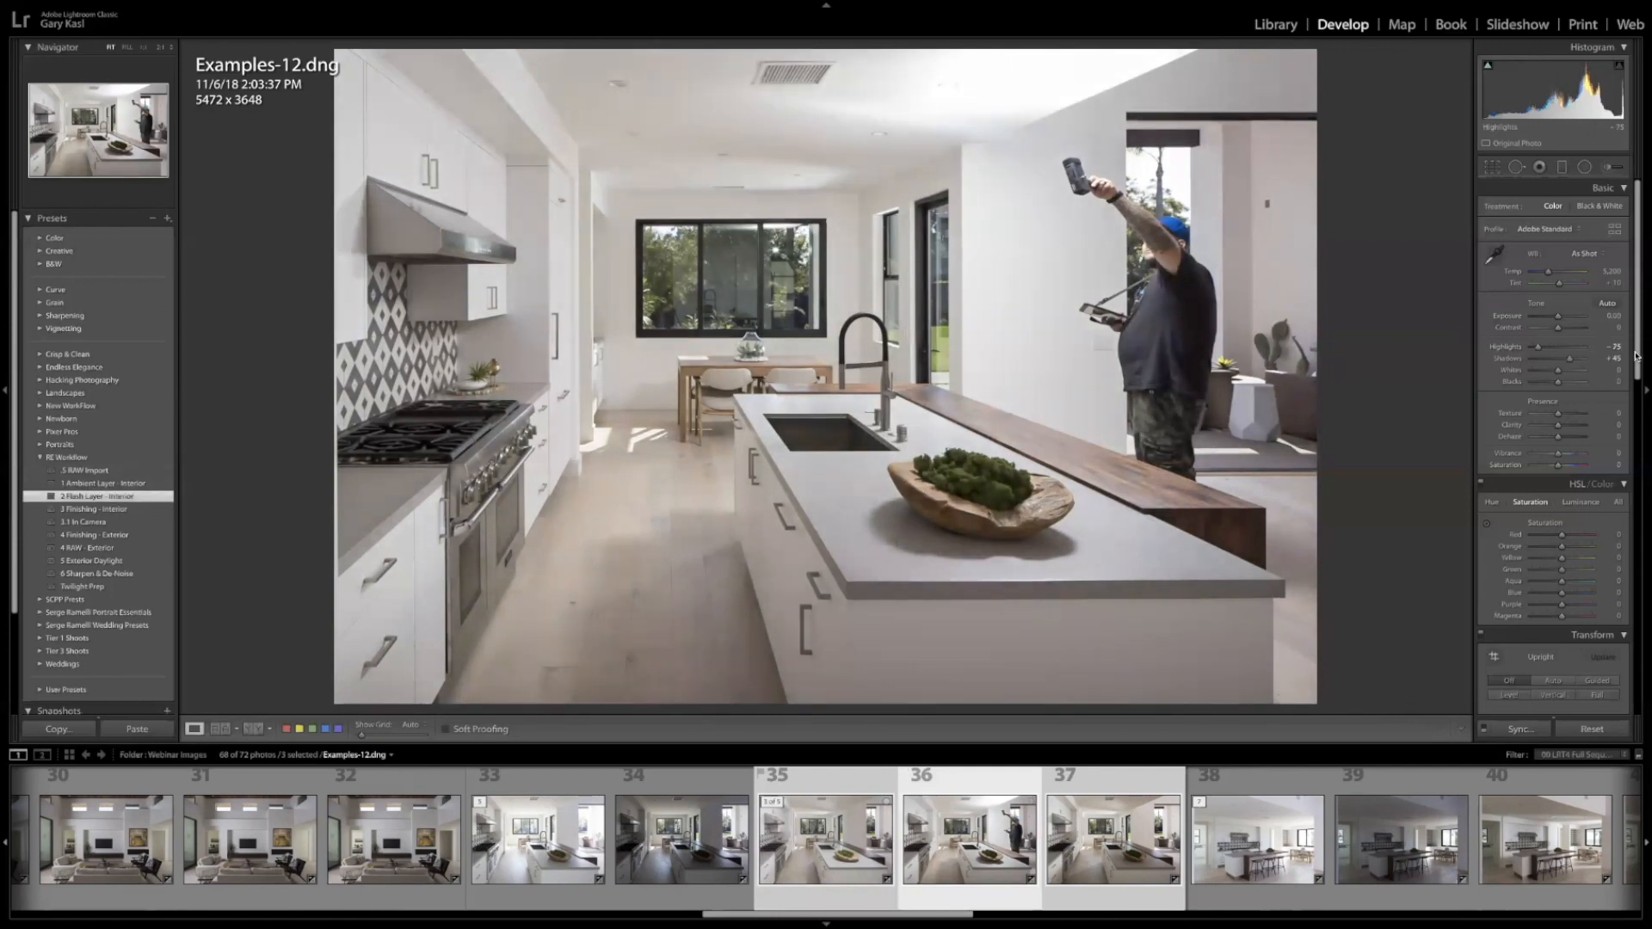
drag(1613, 346, 1615, 358)
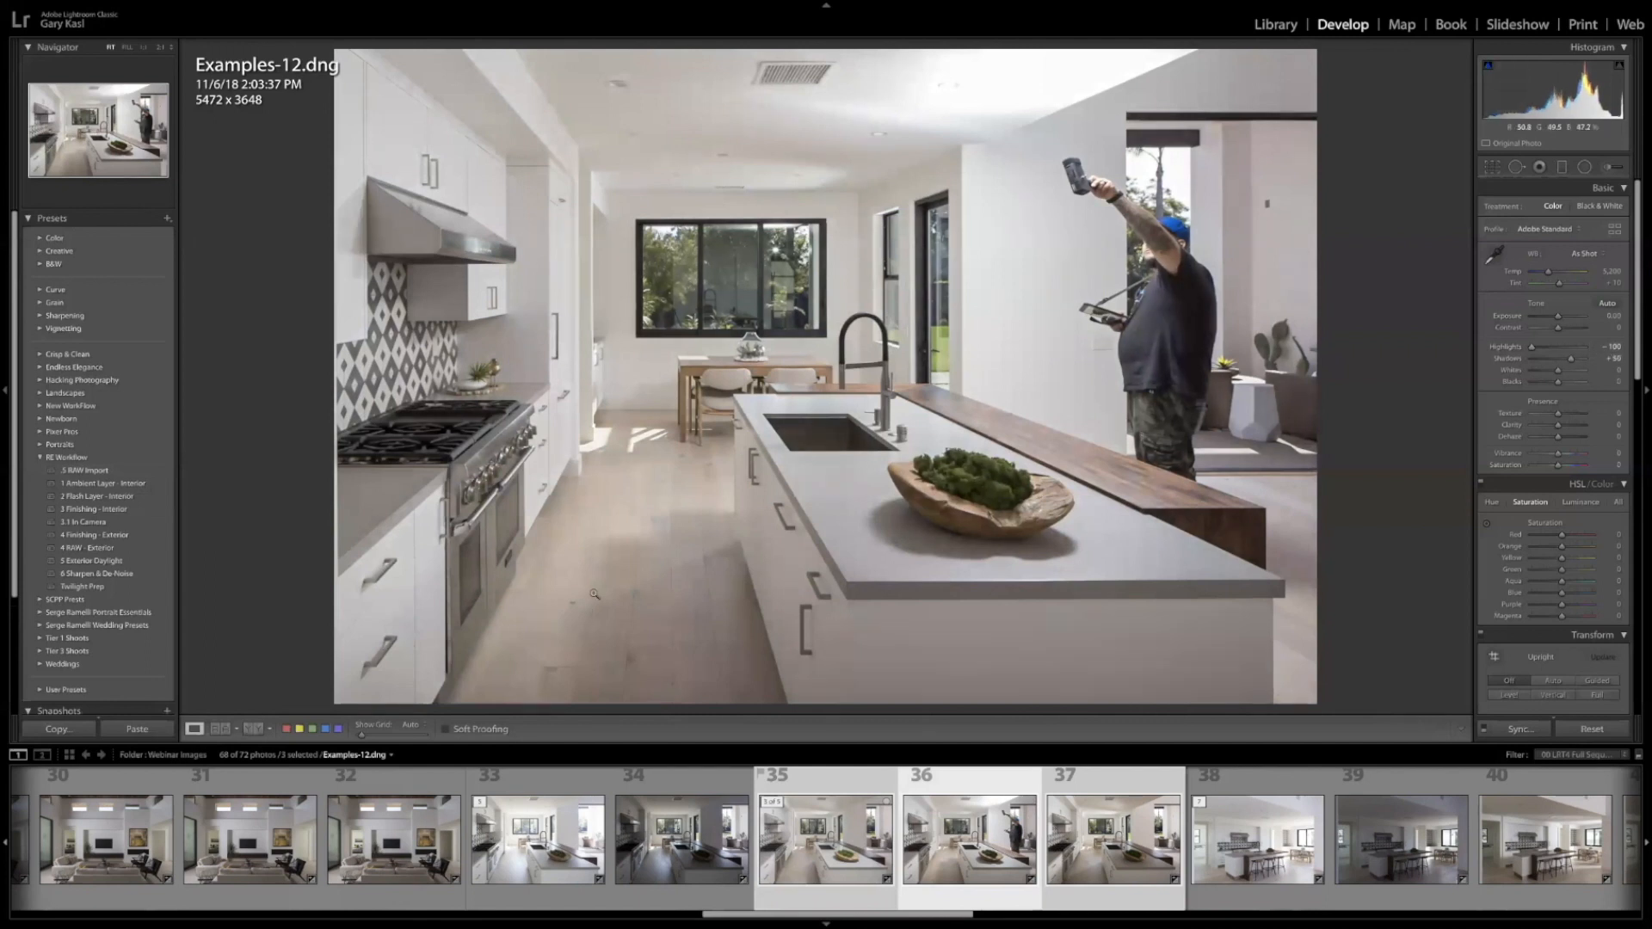
Apply the 2 Flash Layer - Interior preset to Examples-13 and set exposure to about +0.13, highlights to -100 and shadows to about +53
click(1073, 831)
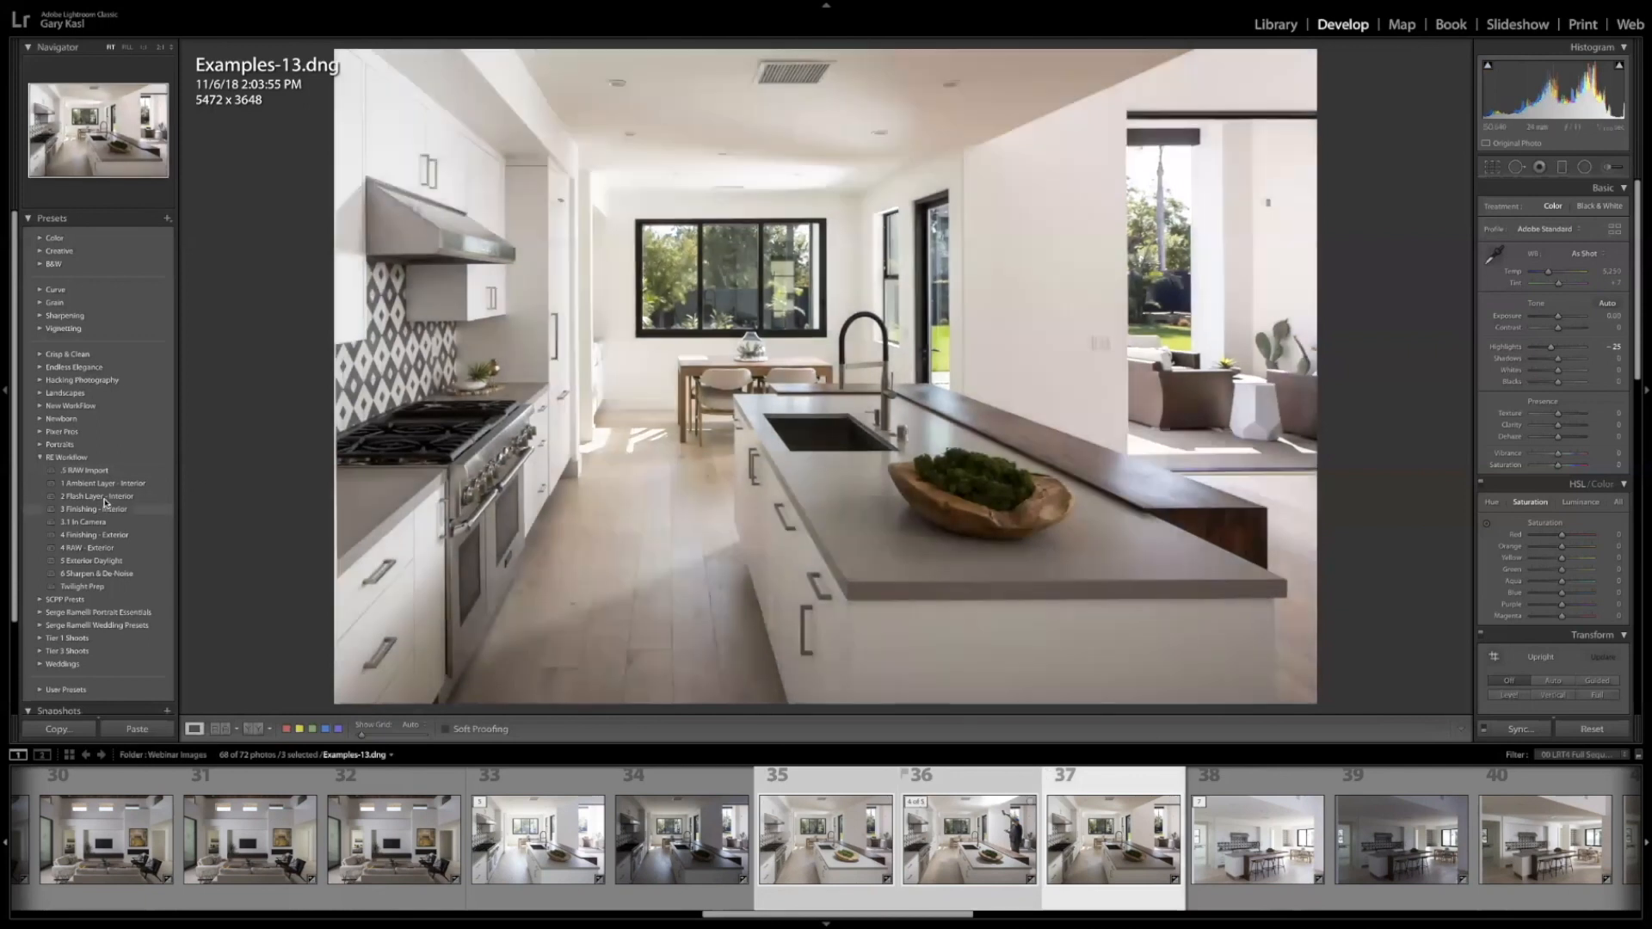
click(104, 497)
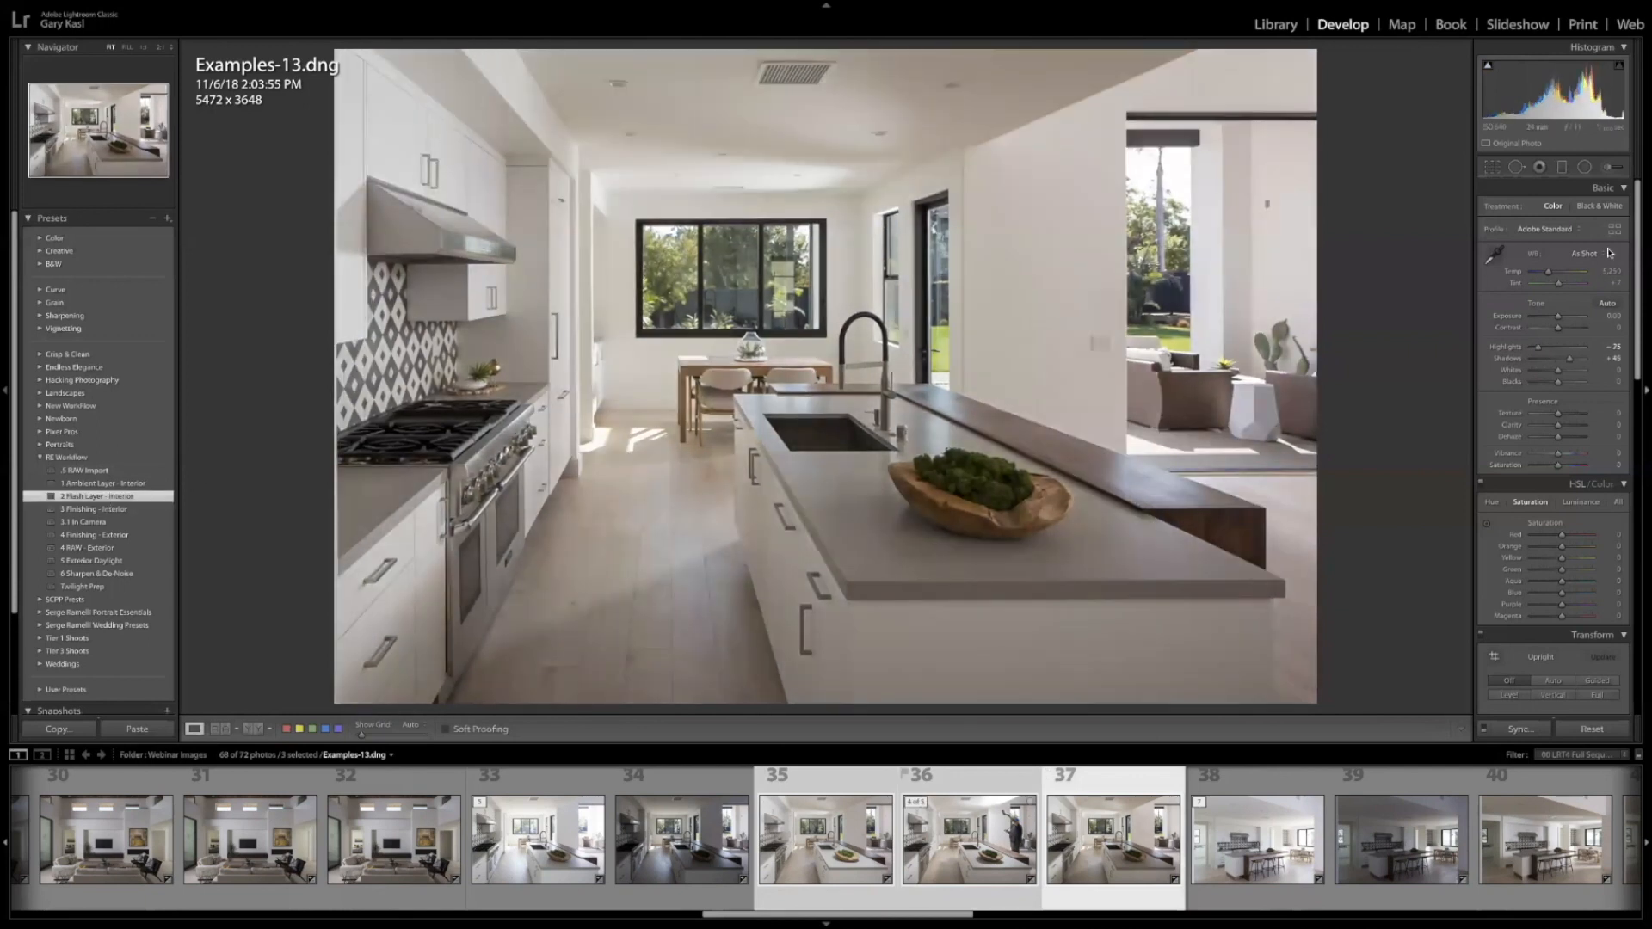
drag(1614, 316, 1613, 358)
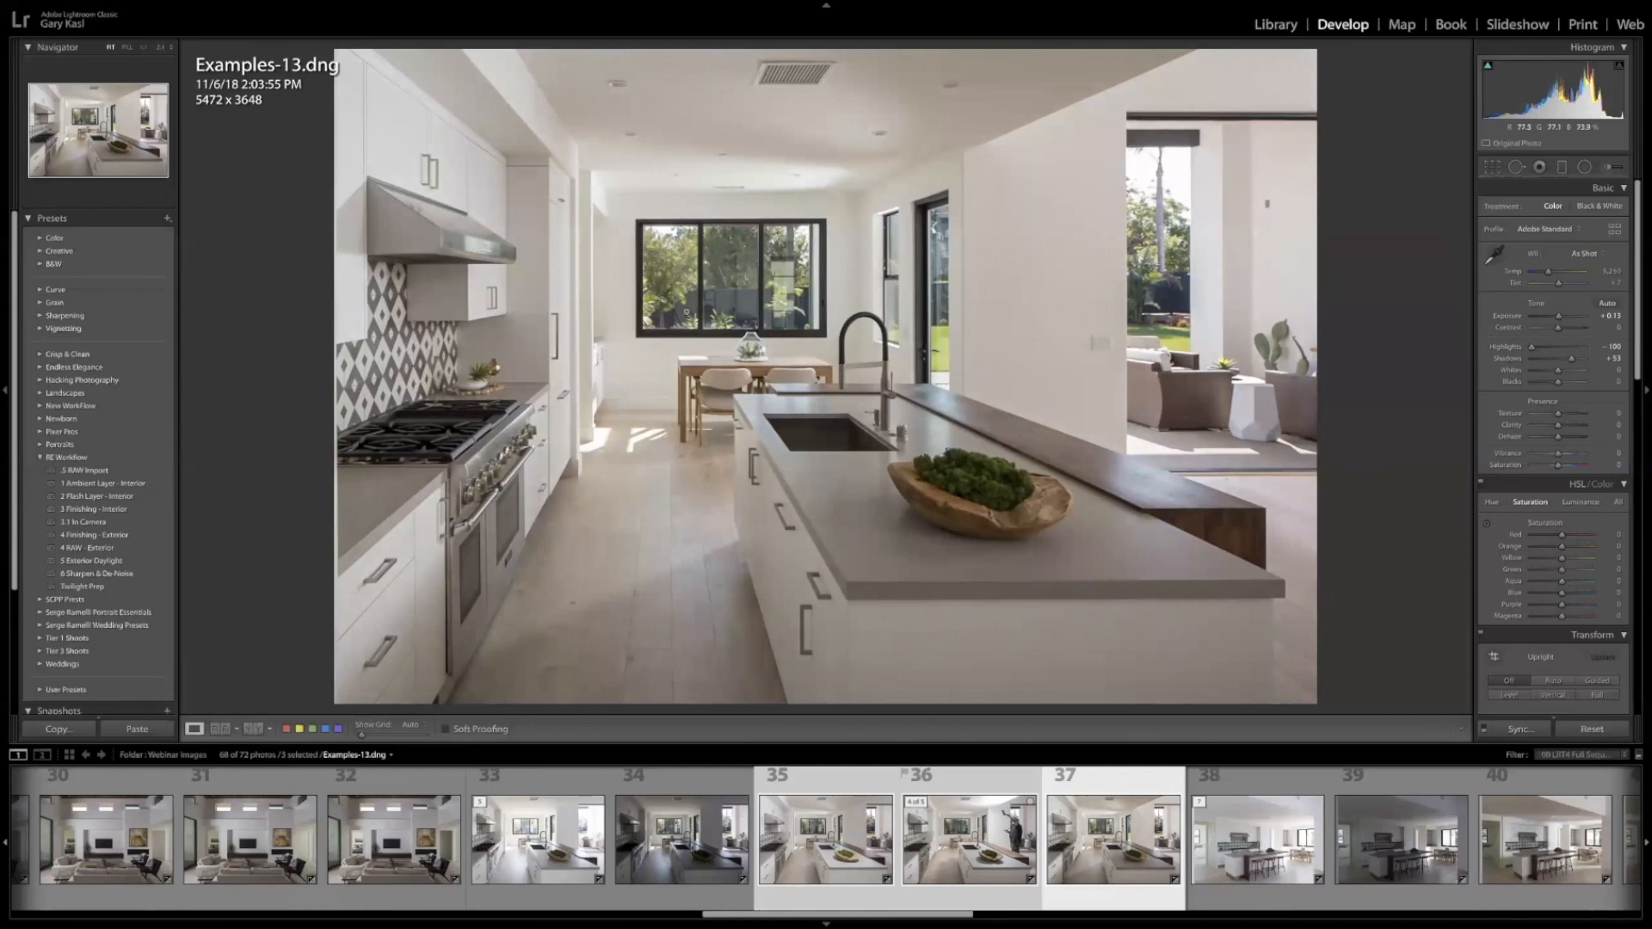
Reduce the color cast on the ceiling of Examples-11 with targeted saturation adjustment, taking orange to about -9 and yellow to -21
ctrl+click(615, 863)
ctrl+click(602, 860)
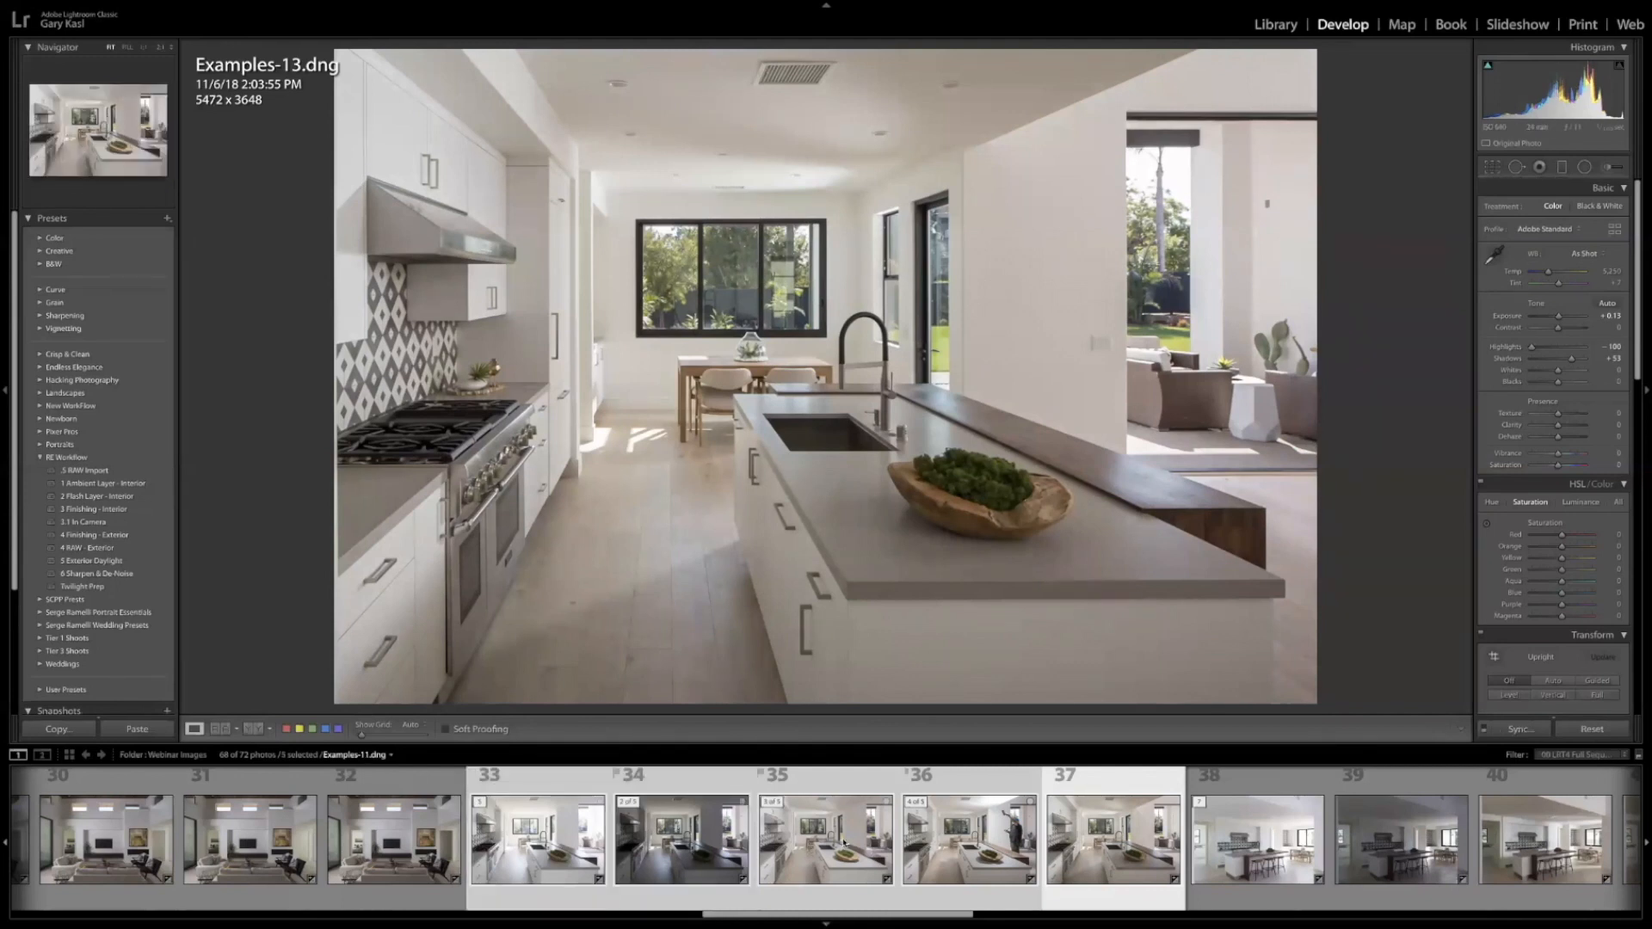
click(843, 843)
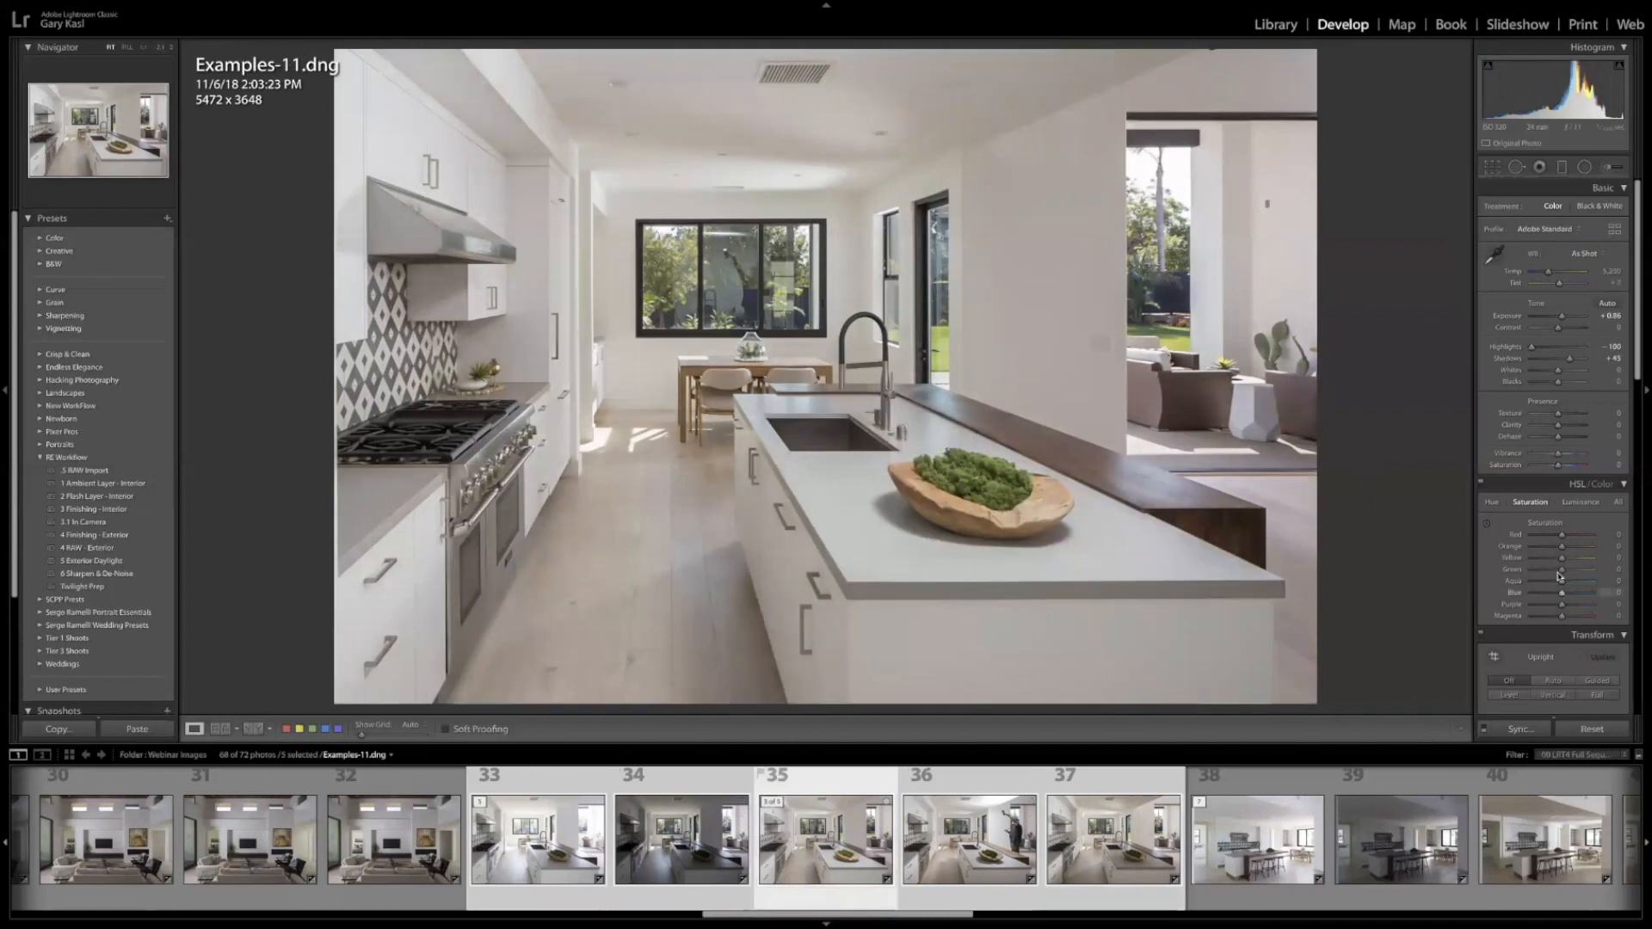
click(1486, 522)
drag(971, 137, 971, 140)
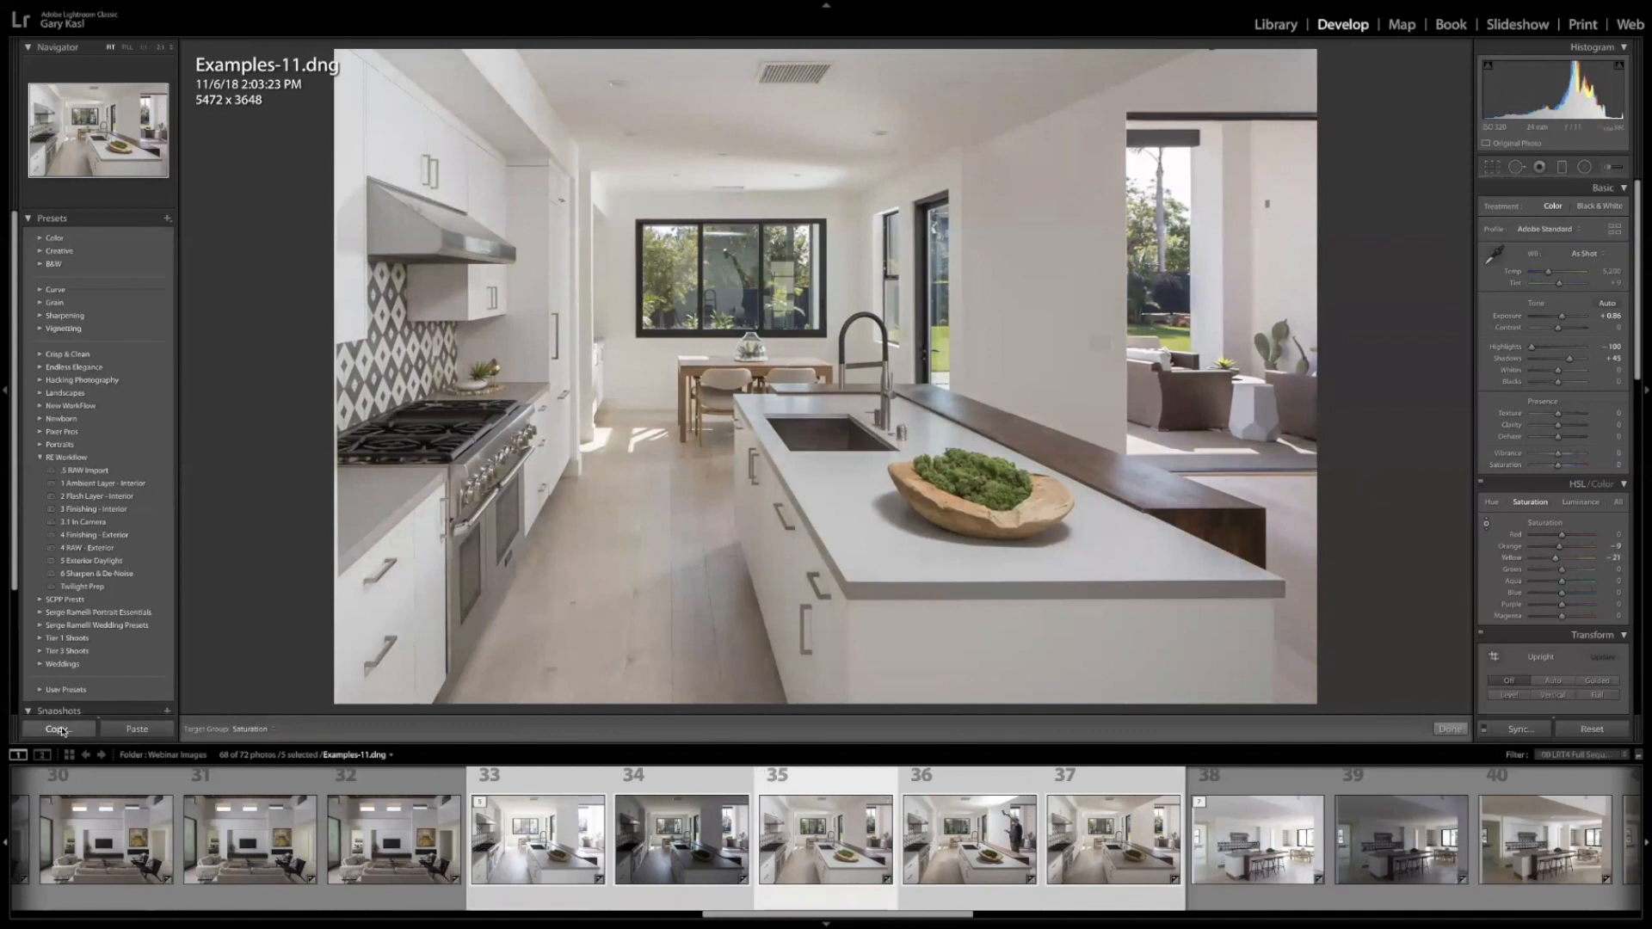
Exclude the two ambient frames from the selection and synchronize only the Color settings of Examples-11 to the other flash frames
ctrl+click(537, 838)
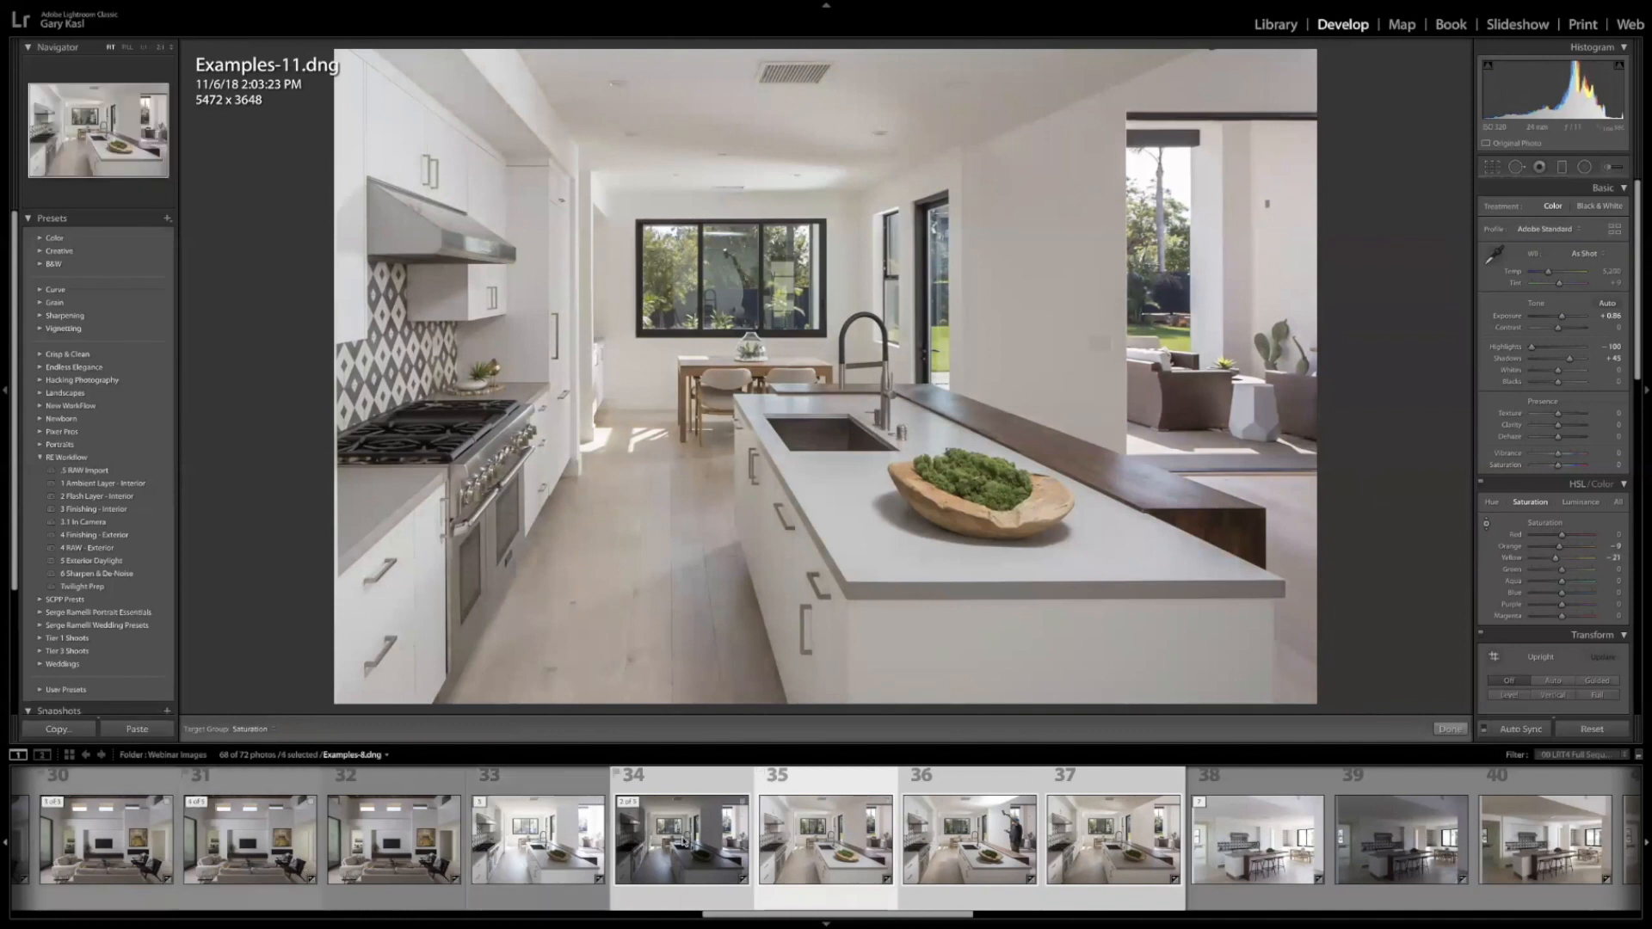
ctrl+click(686, 854)
key(ctrl+shift+s)
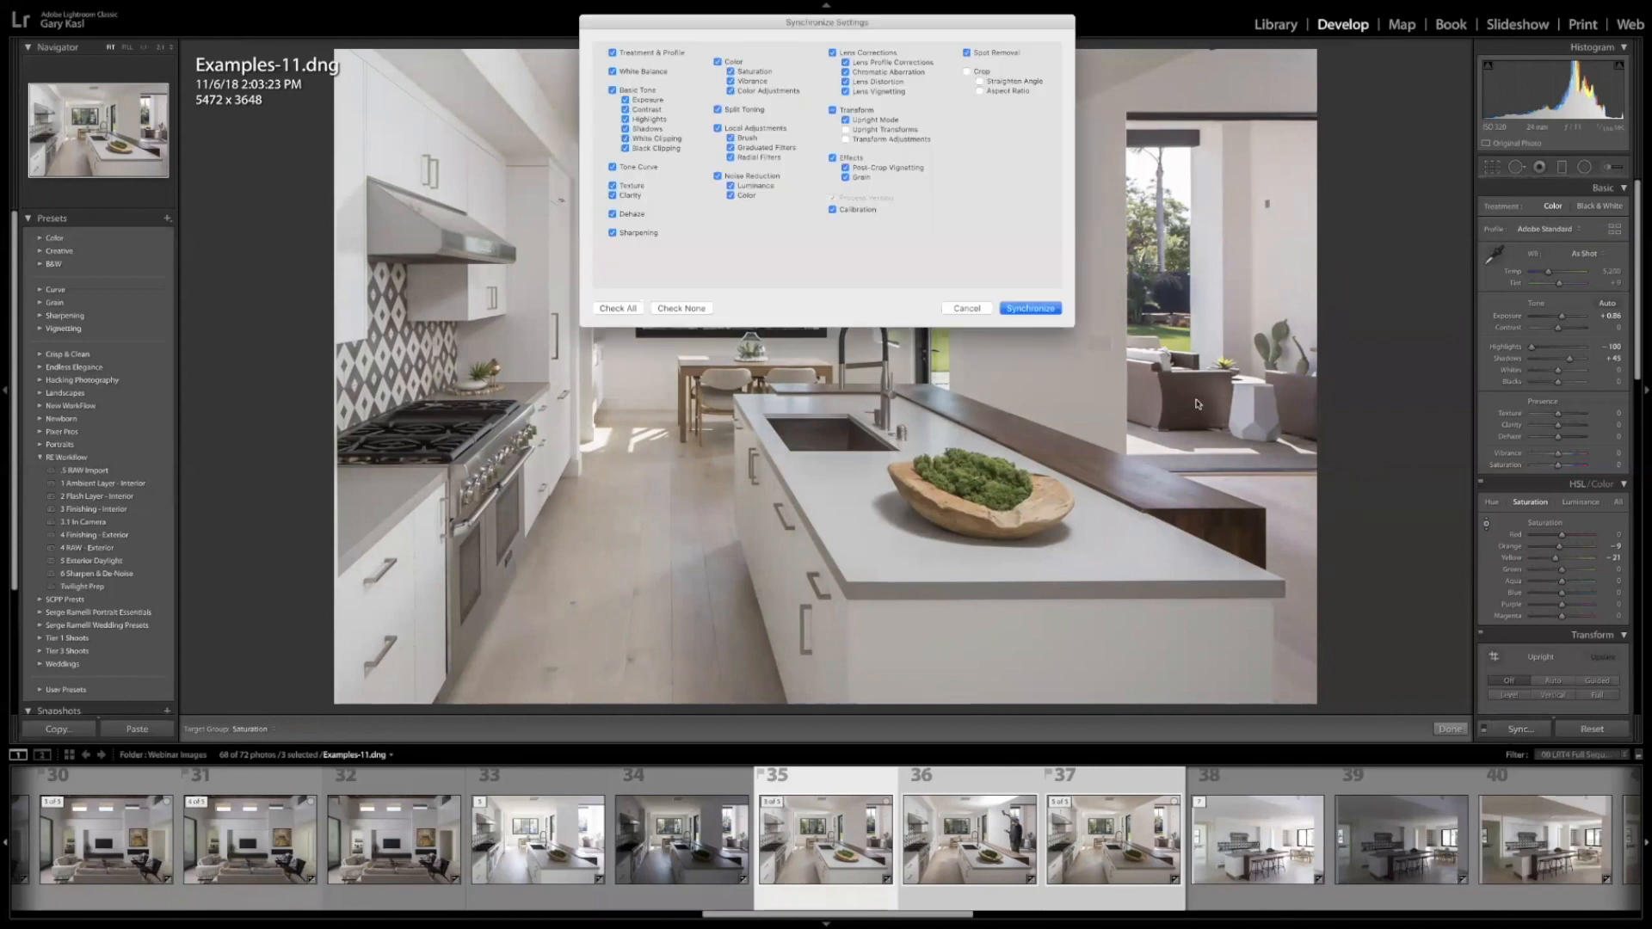
click(665, 312)
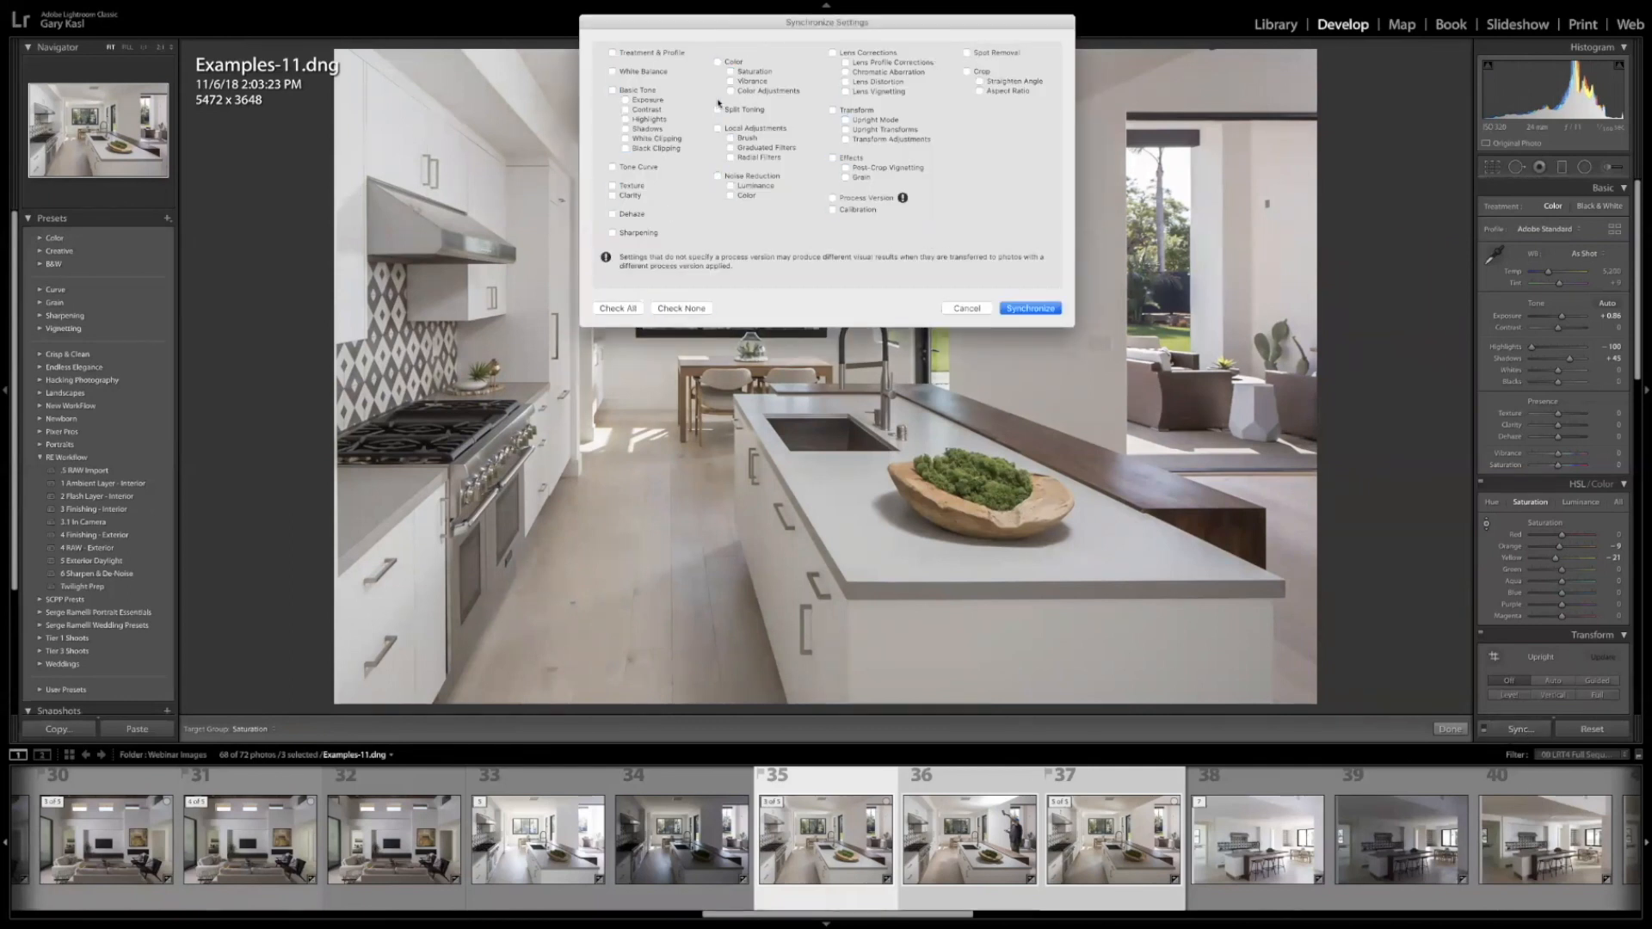
click(717, 62)
click(1039, 310)
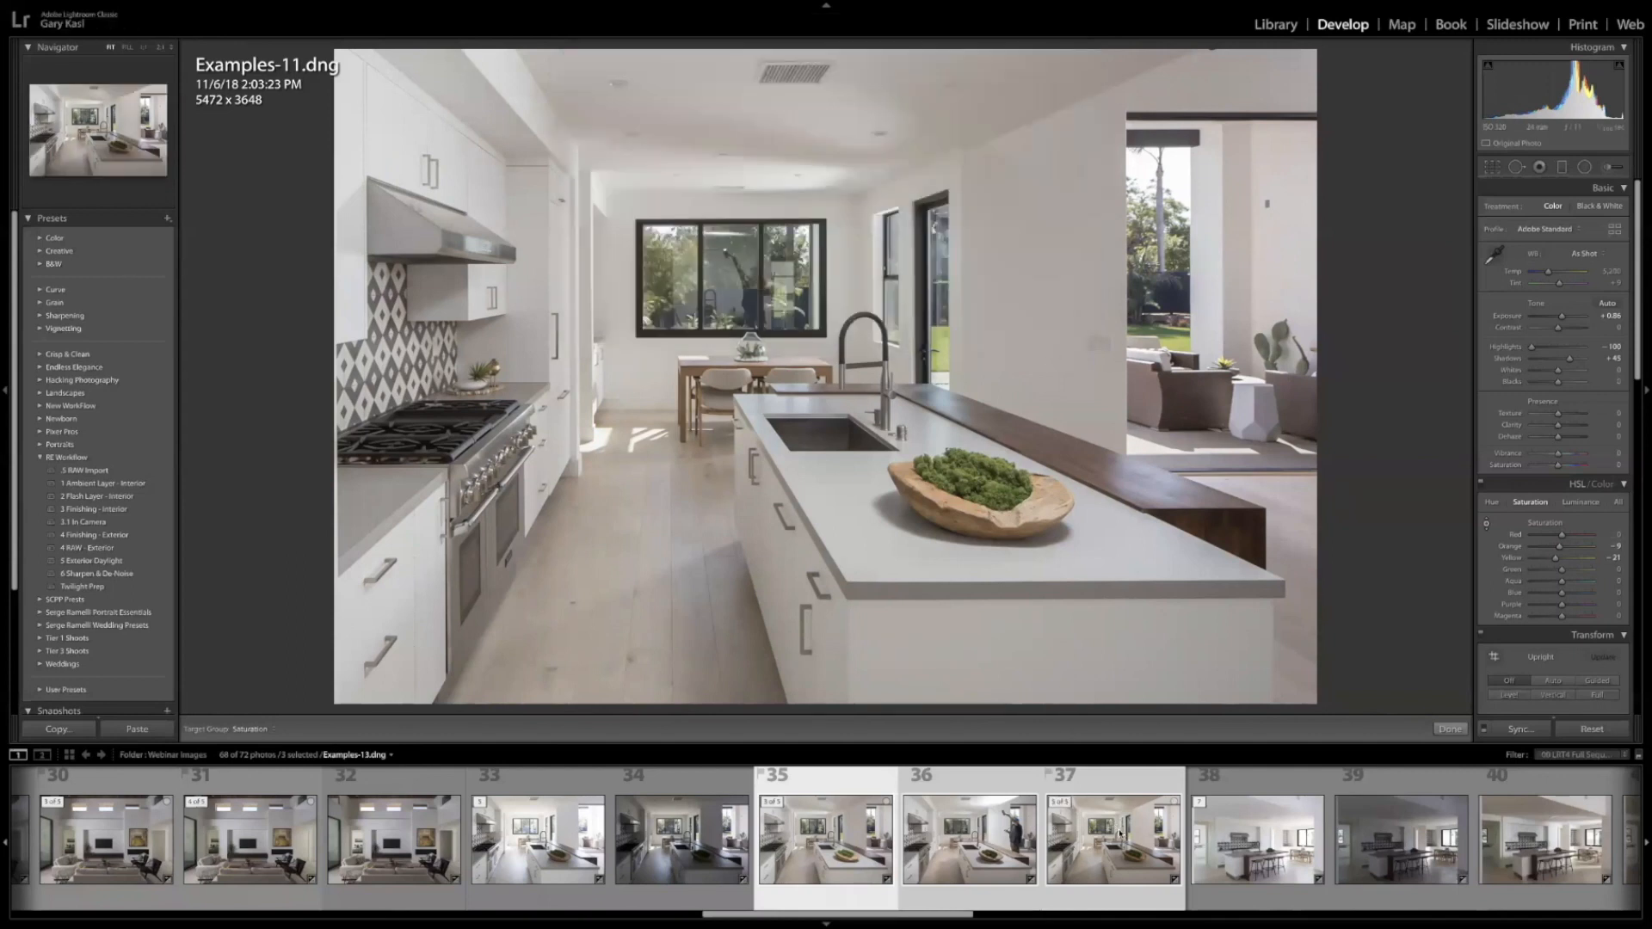
Desaturate the wall tint in Examples-13 with targeted saturation adjustment, taking red to about -2, orange to -45 and yellow to -23
click(1122, 834)
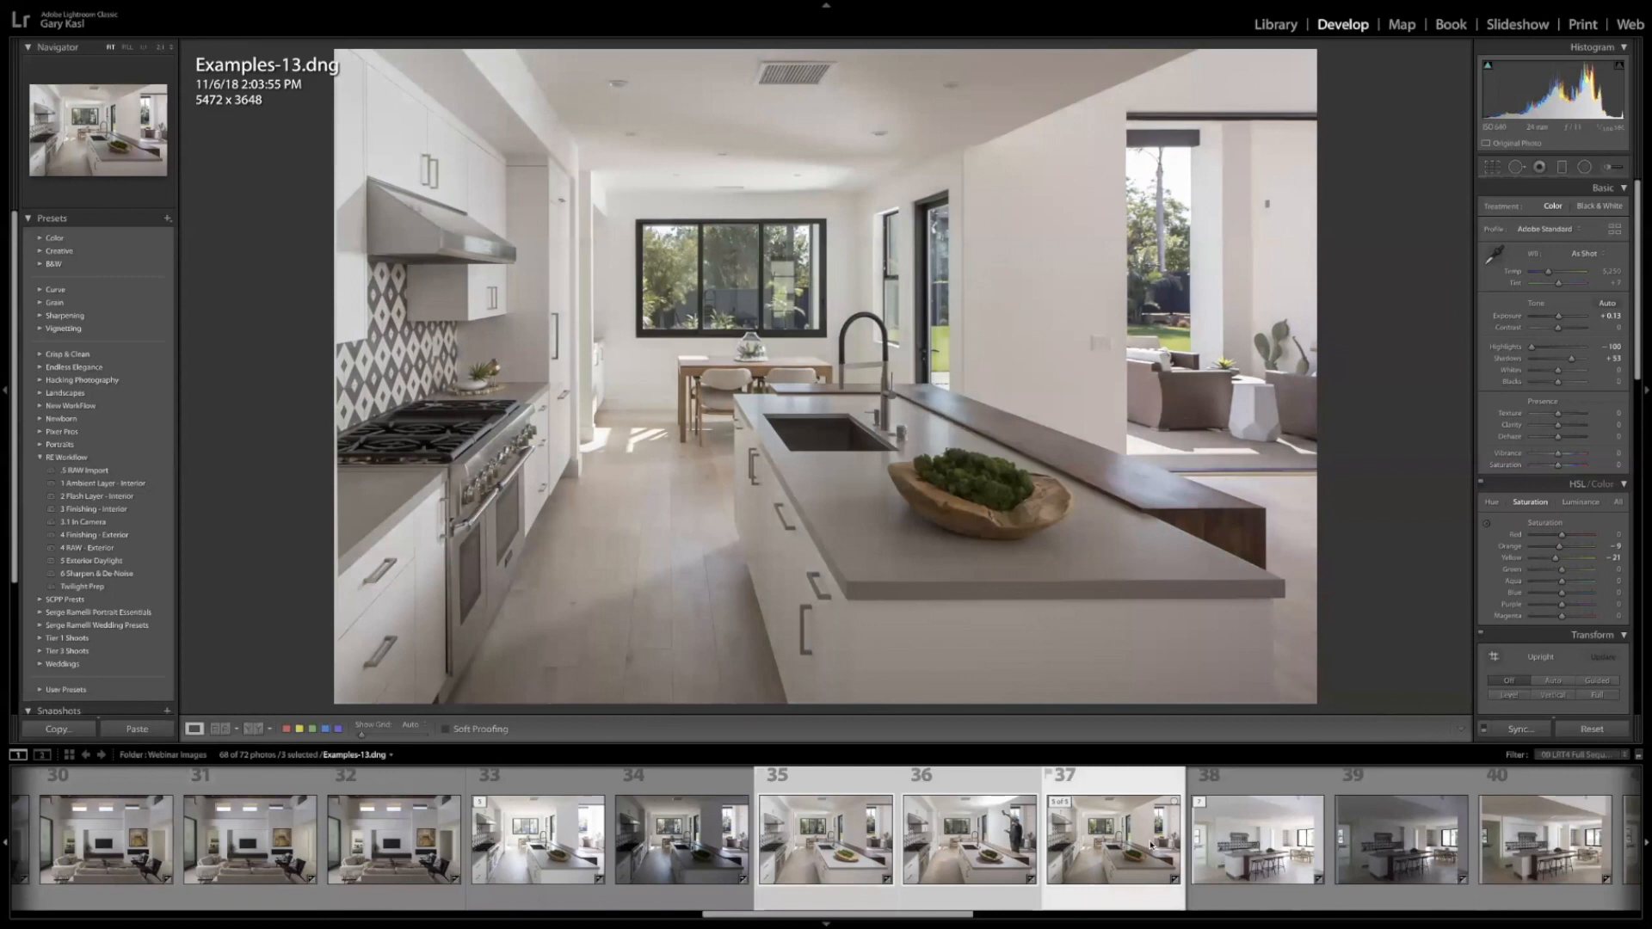
click(1486, 523)
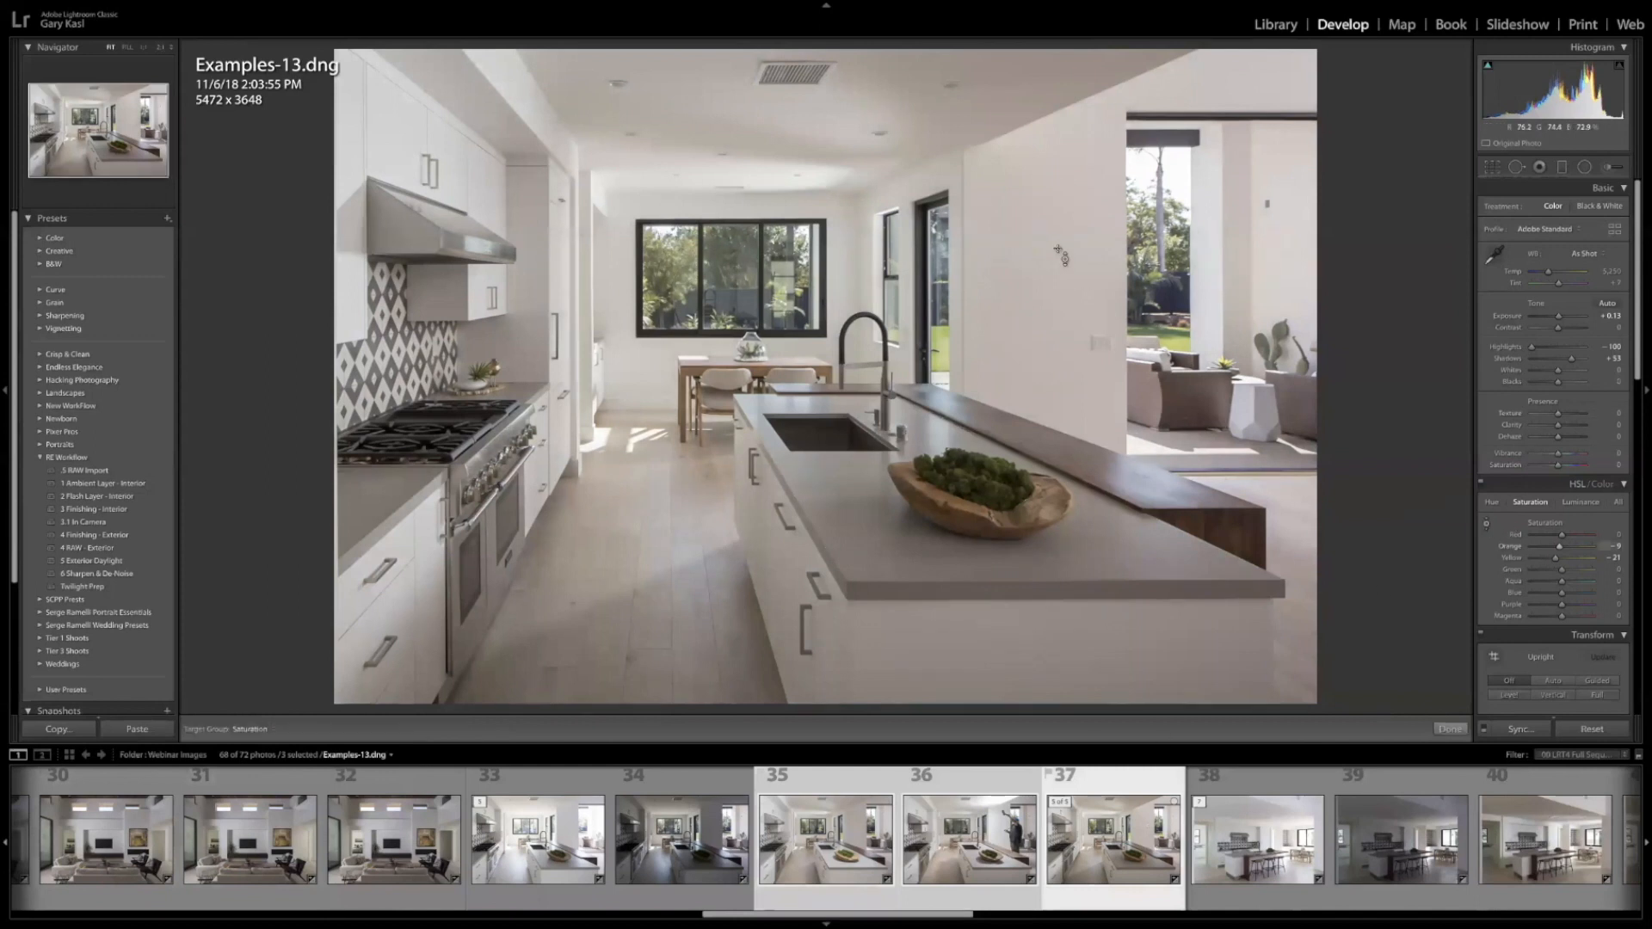
drag(1056, 237, 1056, 253)
drag(1008, 256, 1008, 315)
Add the two ambient frames to the flash selection and open all five kitchen photos as layers in Photoshop
super+click(698, 848)
super+click(539, 843)
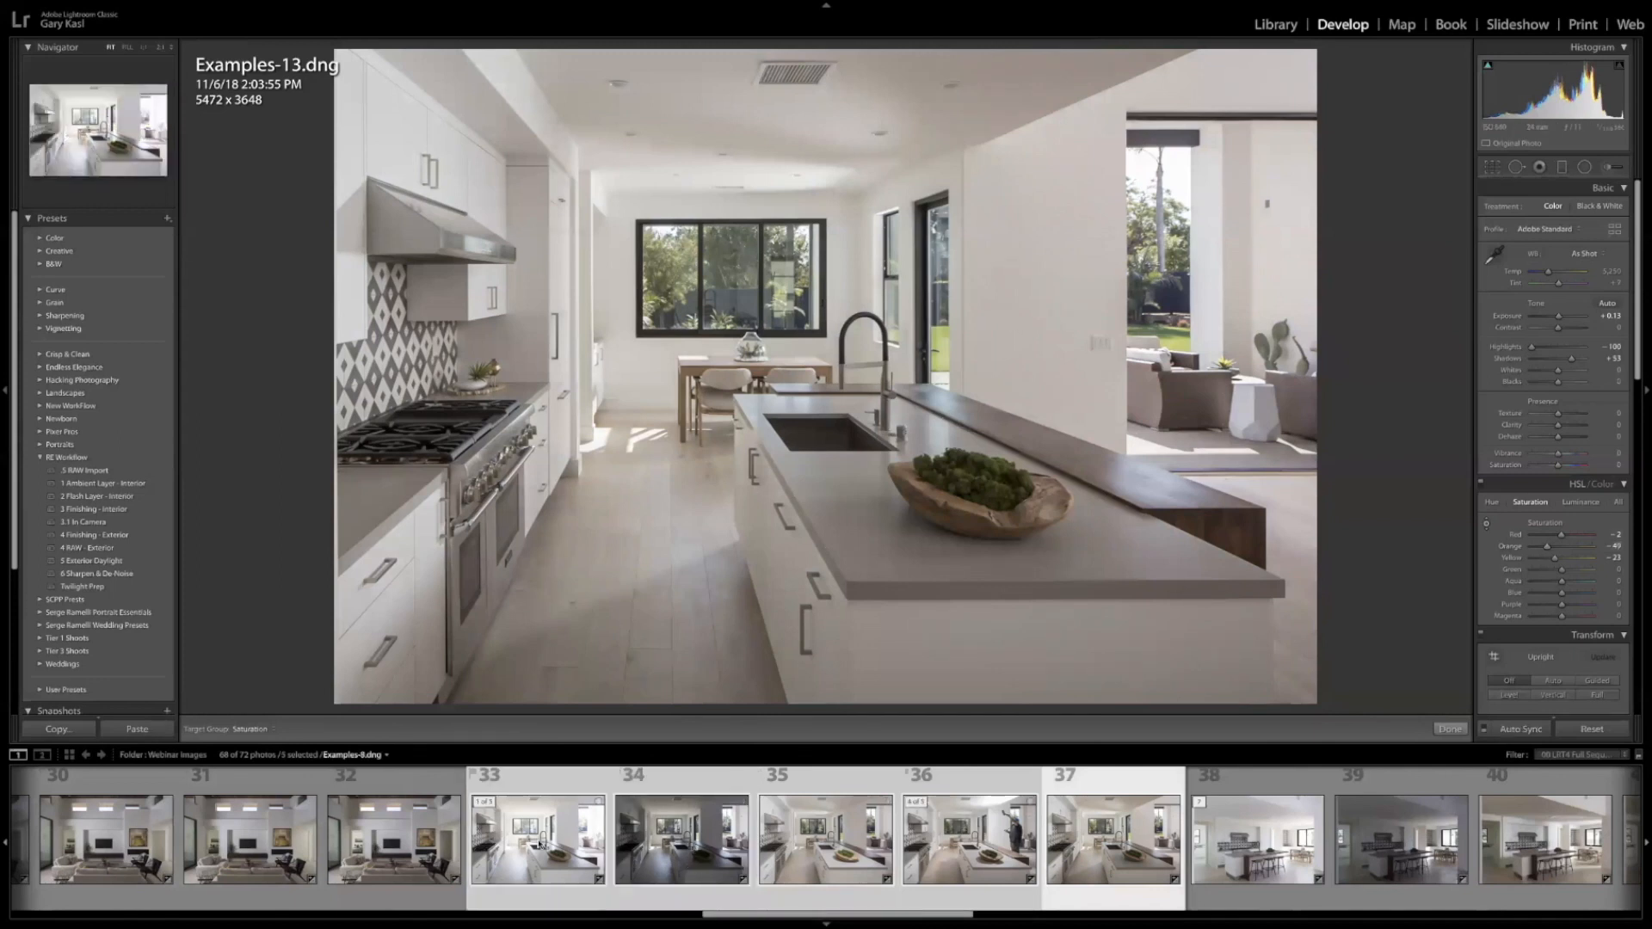
right_click(540, 844)
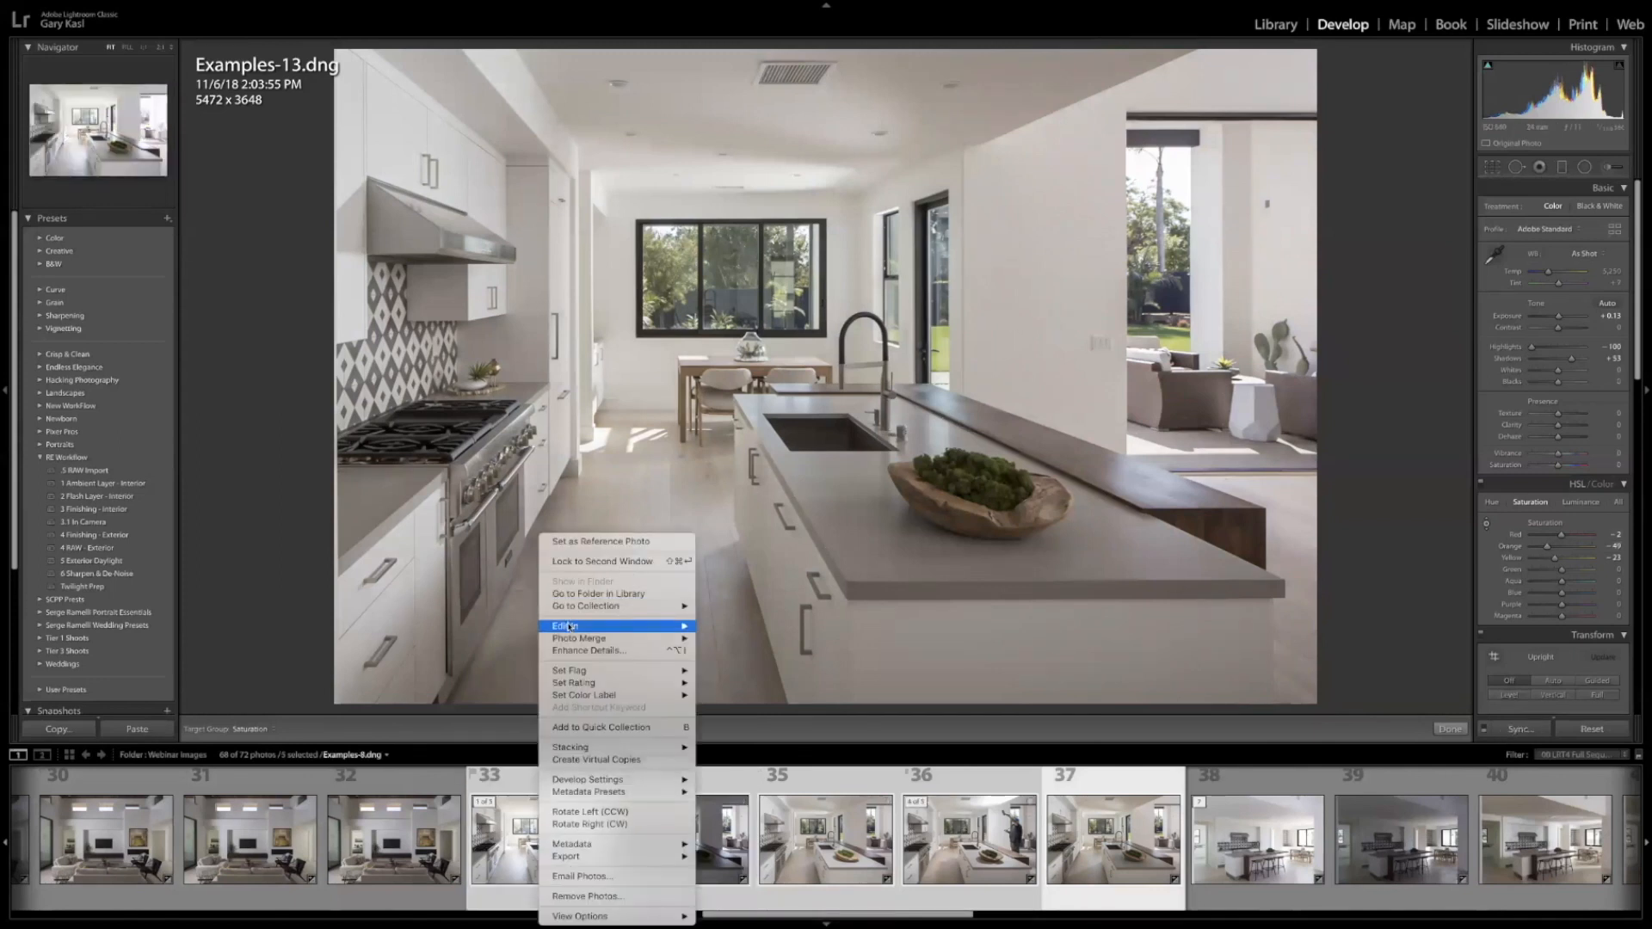
mouse_move(611, 625)
click(767, 826)
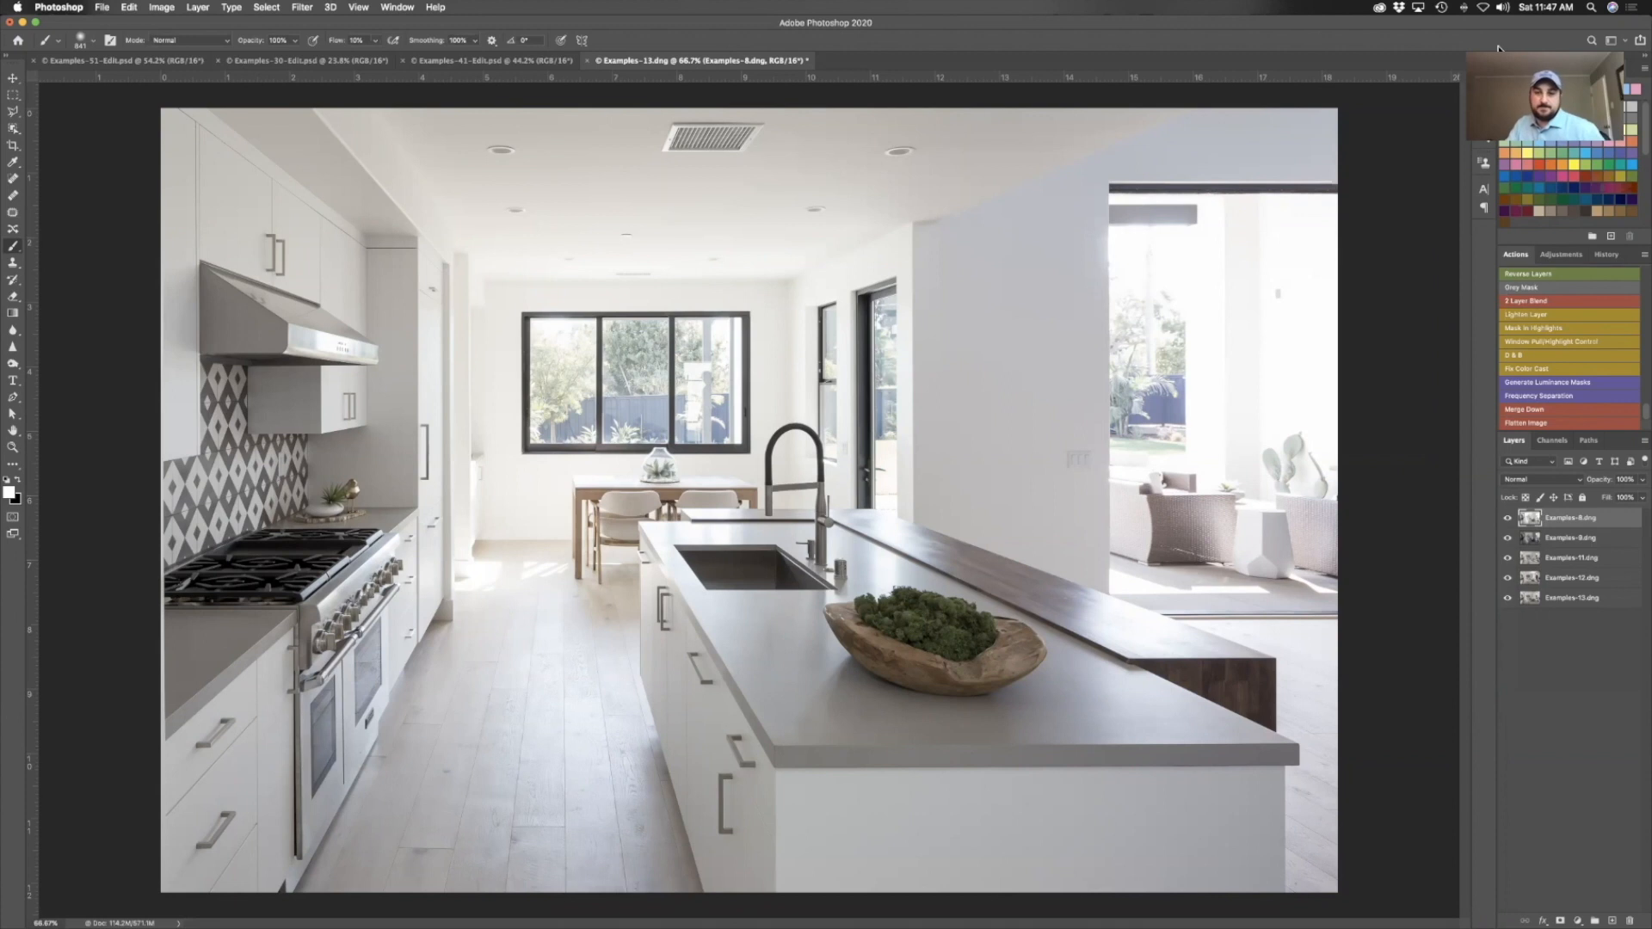
Reverse the layer order and hide the flash layers Examples-13, Examples-12 and Examples-11
click(1557, 275)
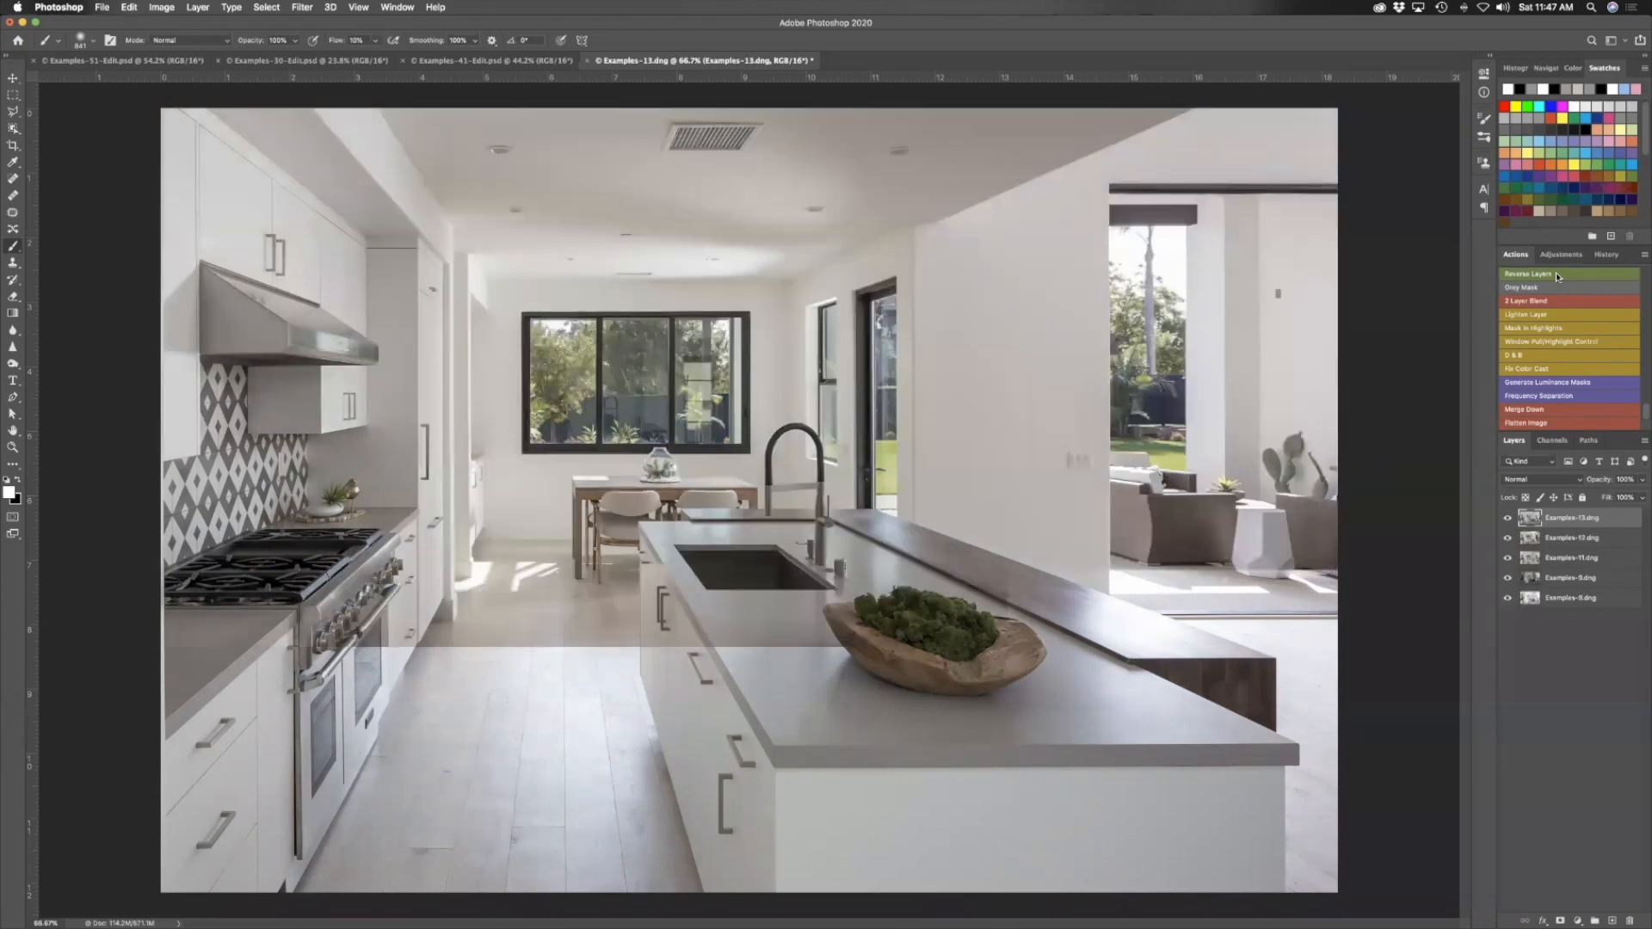
click(1507, 518)
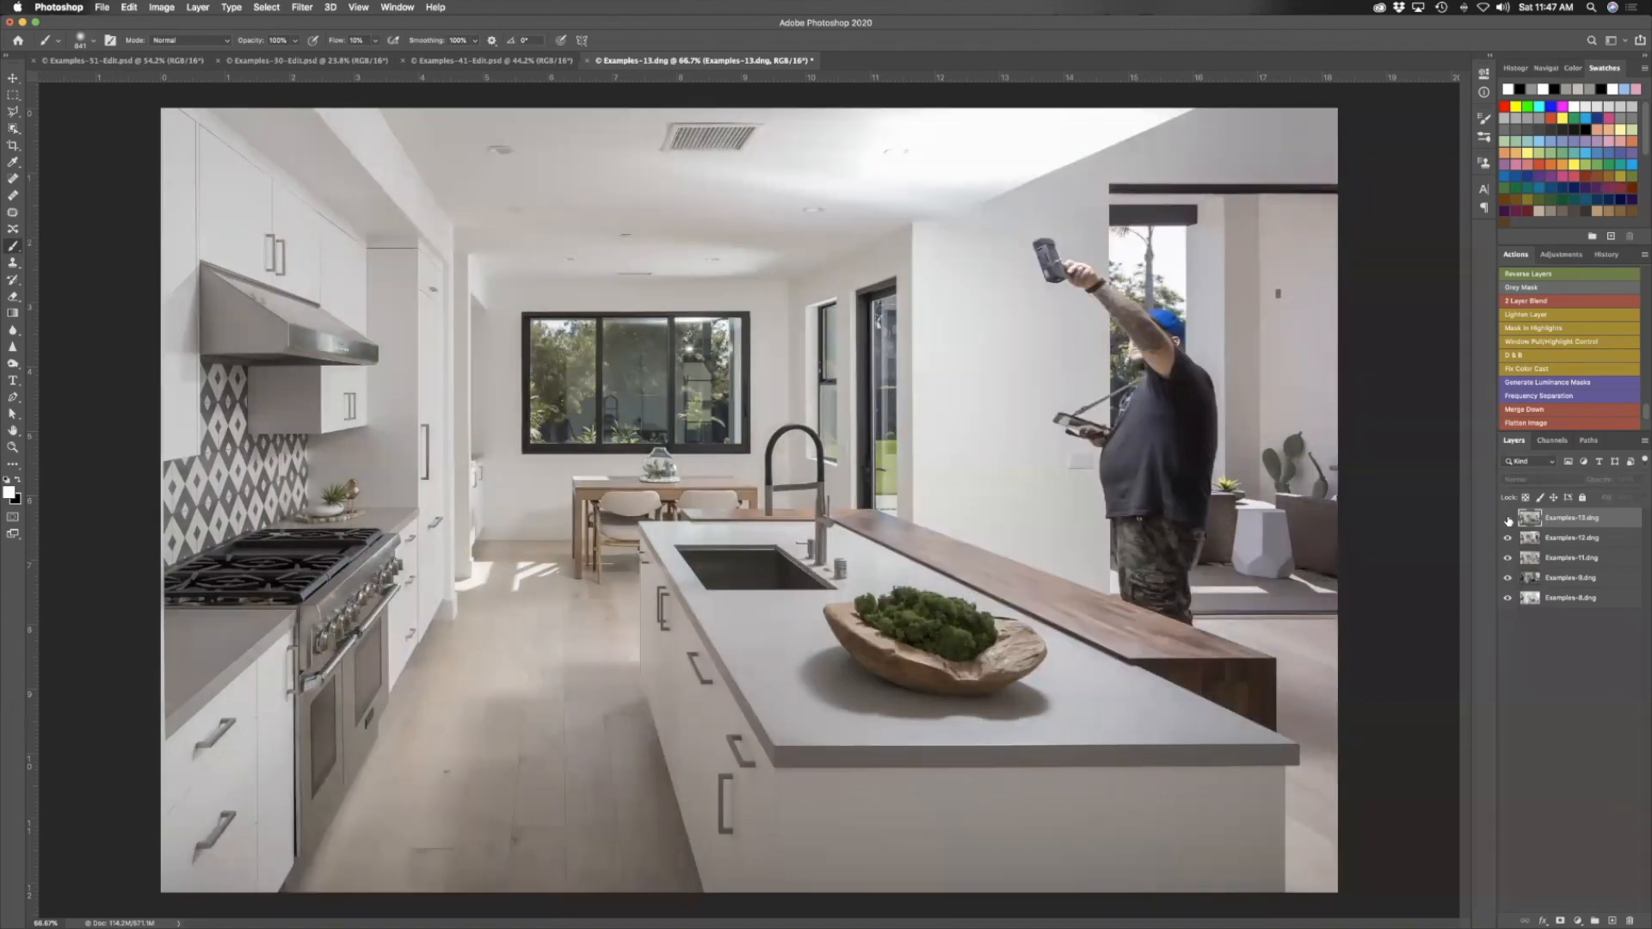
click(1507, 538)
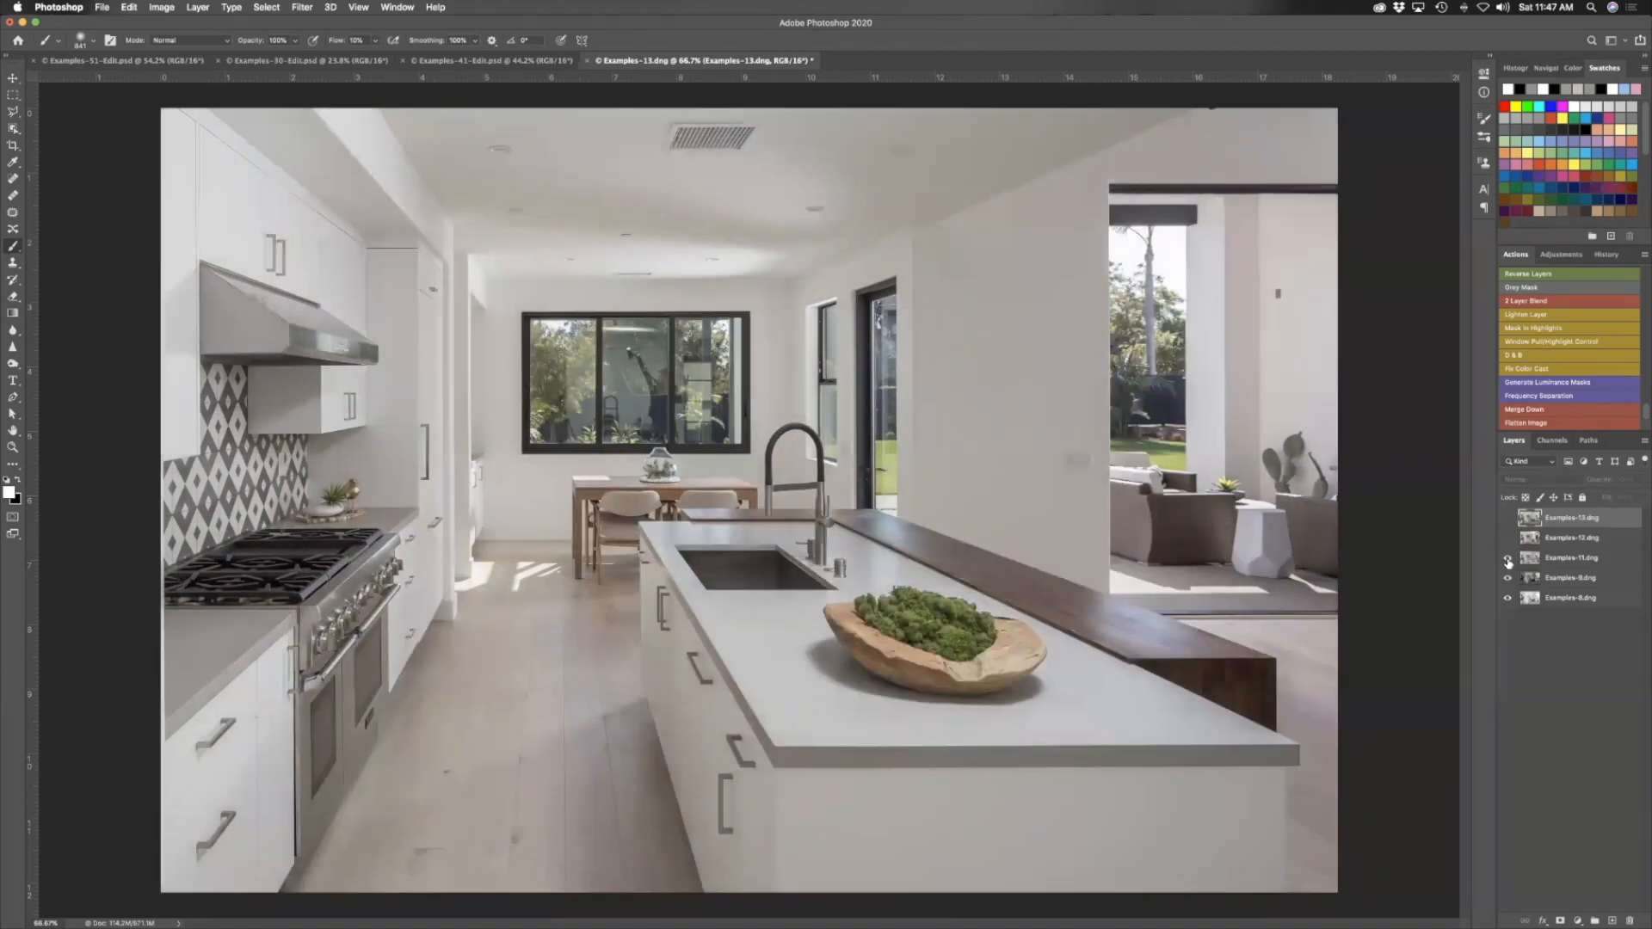
click(1507, 558)
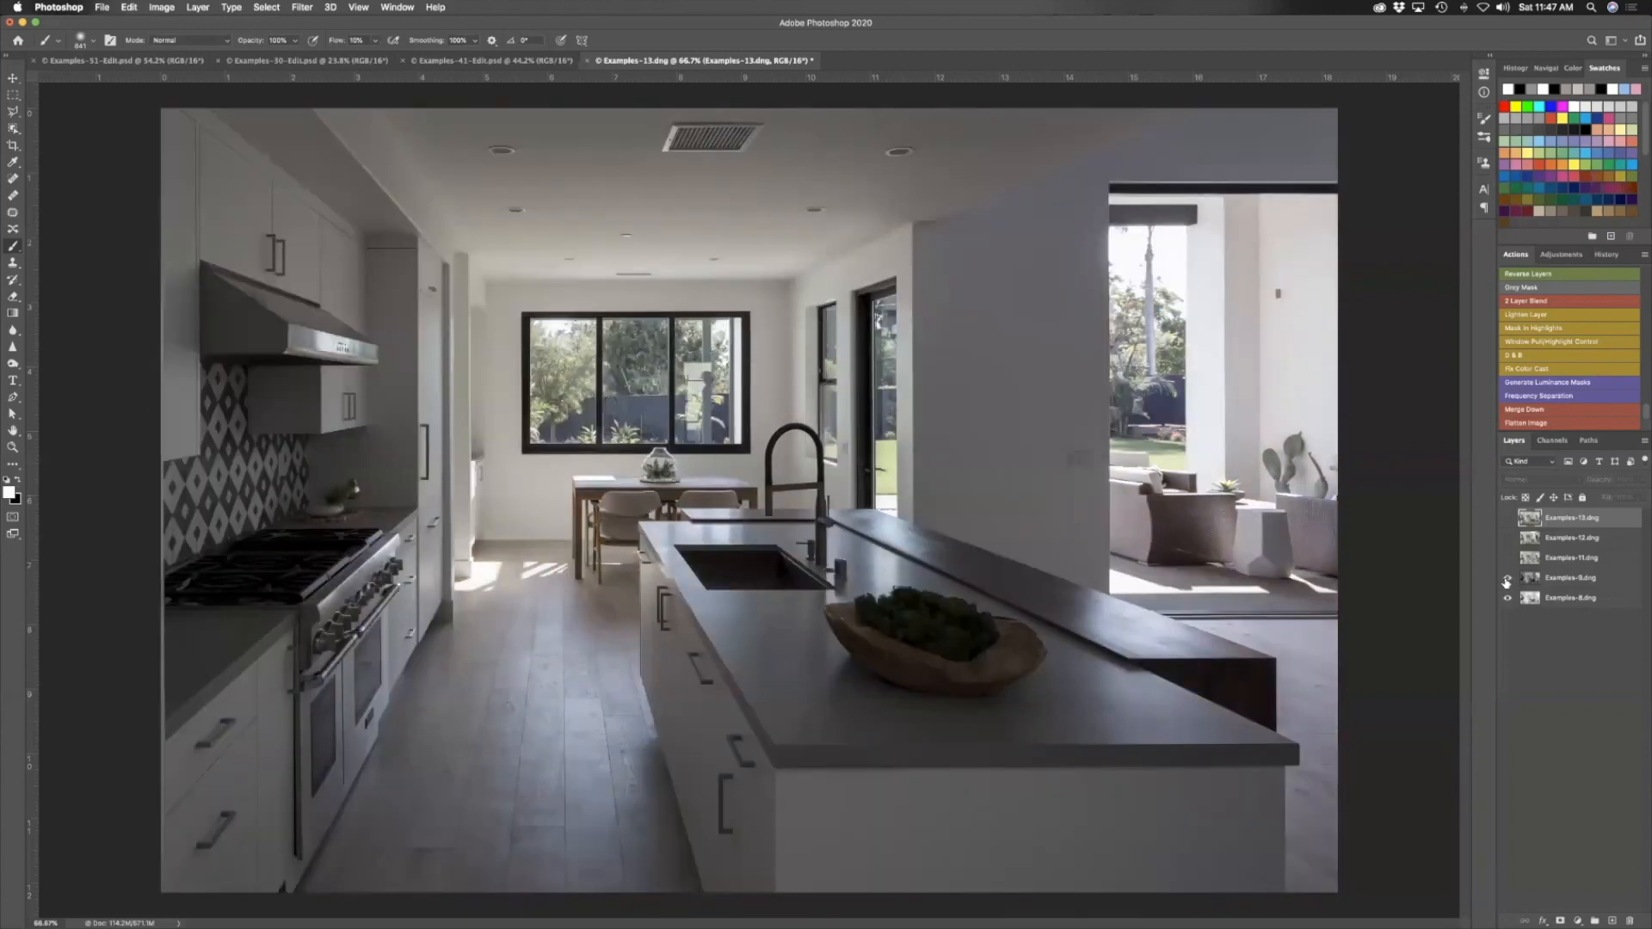
Compare the darker ambient layer Examples-9 with Examples-8 and add a grey mask to Examples-9
click(1506, 580)
click(1506, 579)
click(1506, 579)
click(1506, 579)
click(1582, 582)
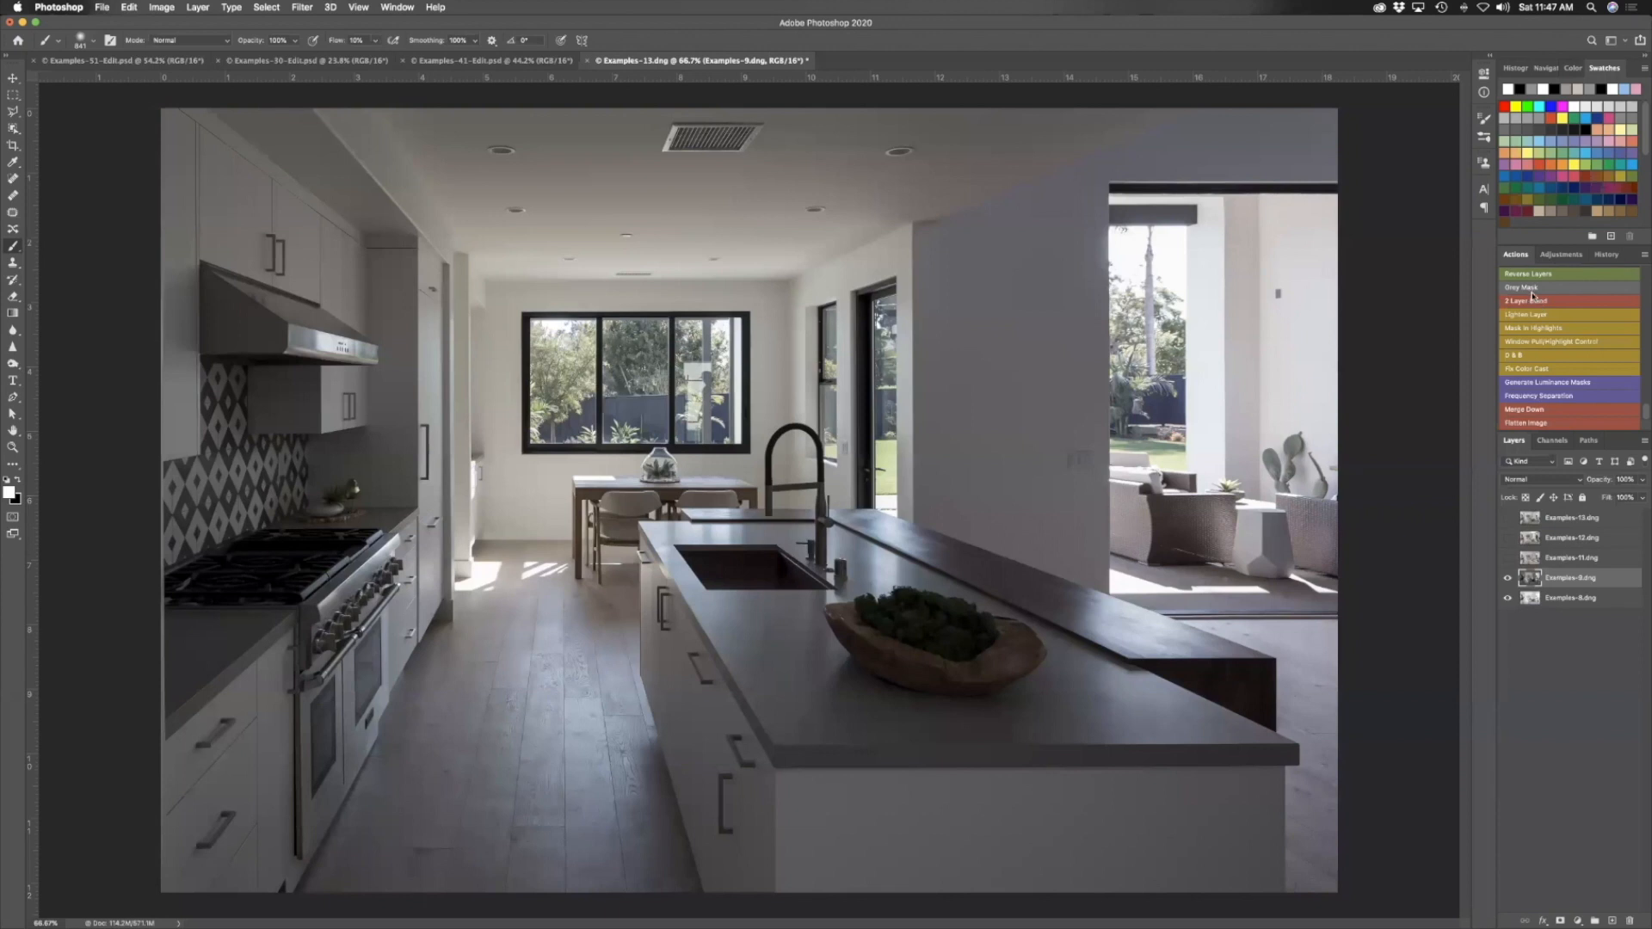
click(1530, 289)
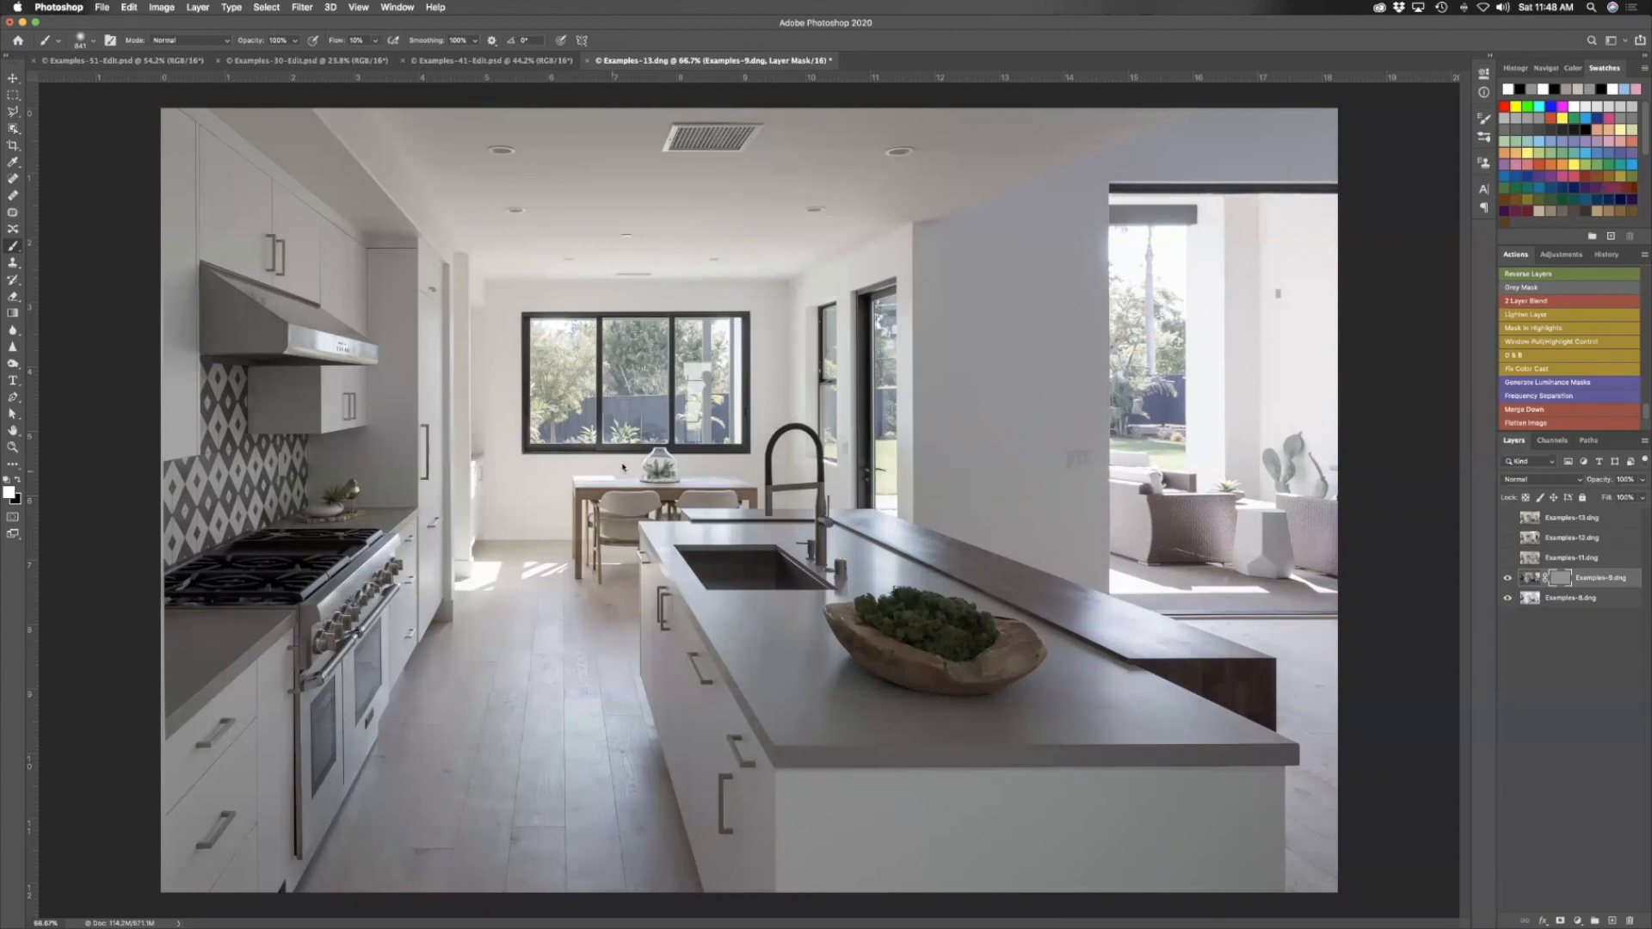
Paint black on the Examples-9 mask over the island front, floor, cabinets and ceiling to brighten them, and merge it with Examples-8
scroll(582, 633, down, 3)
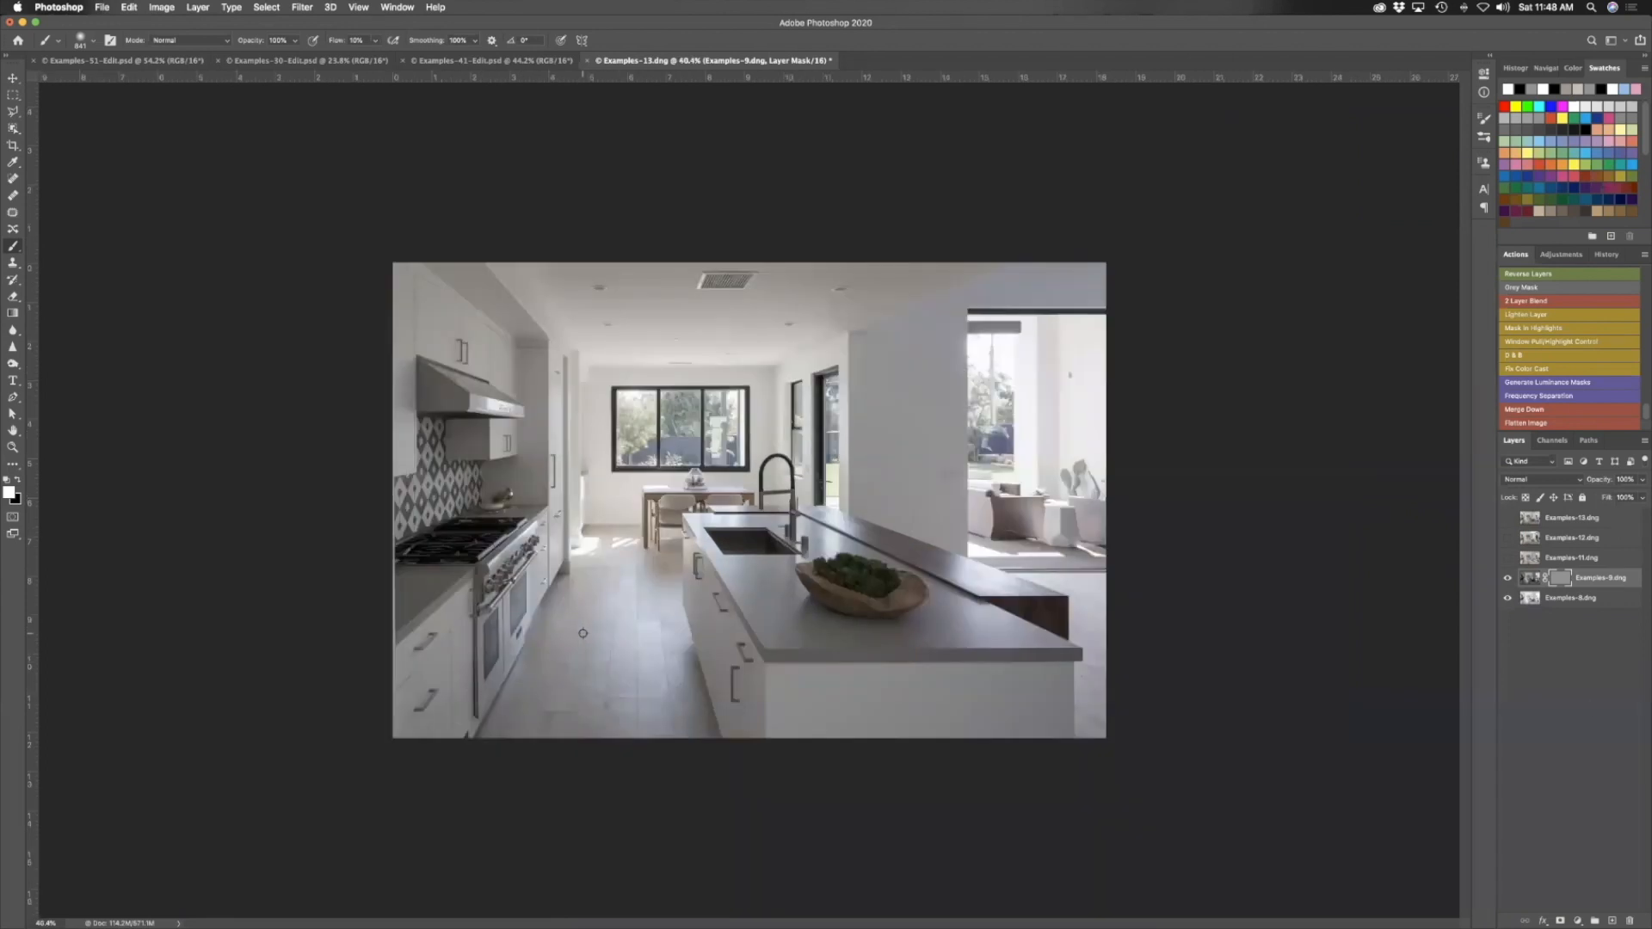
drag(696, 614, 860, 621)
key(x)
drag(796, 705, 1132, 719)
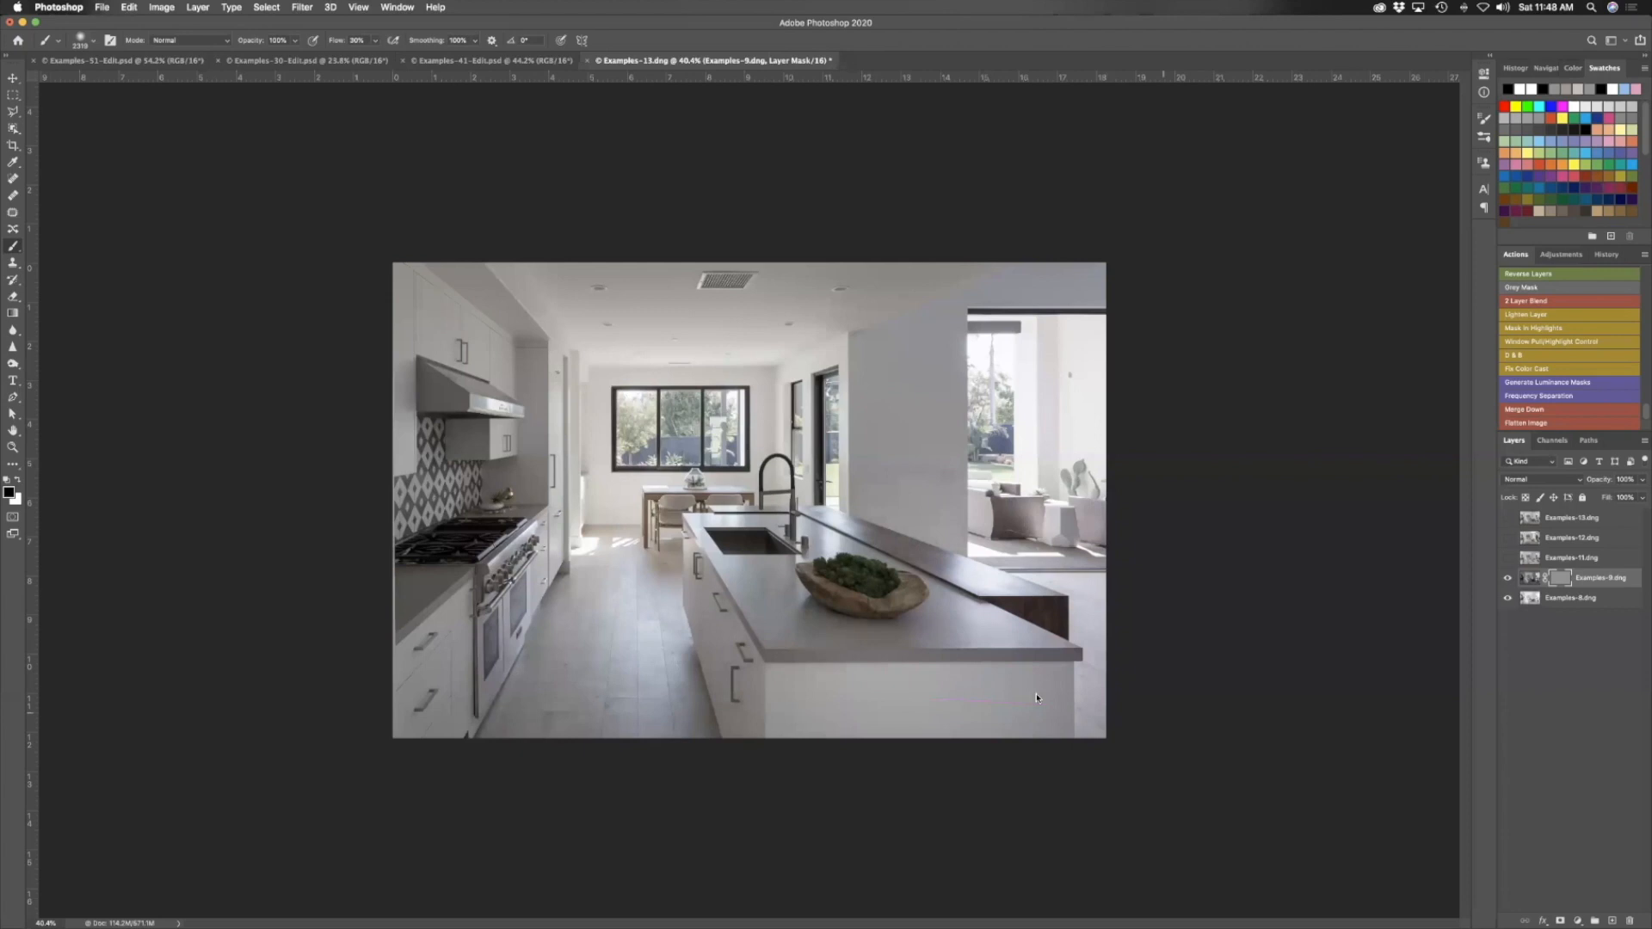
drag(595, 671, 569, 675)
drag(430, 508, 458, 362)
drag(452, 632, 419, 659)
drag(467, 304, 549, 240)
drag(767, 206, 1125, 192)
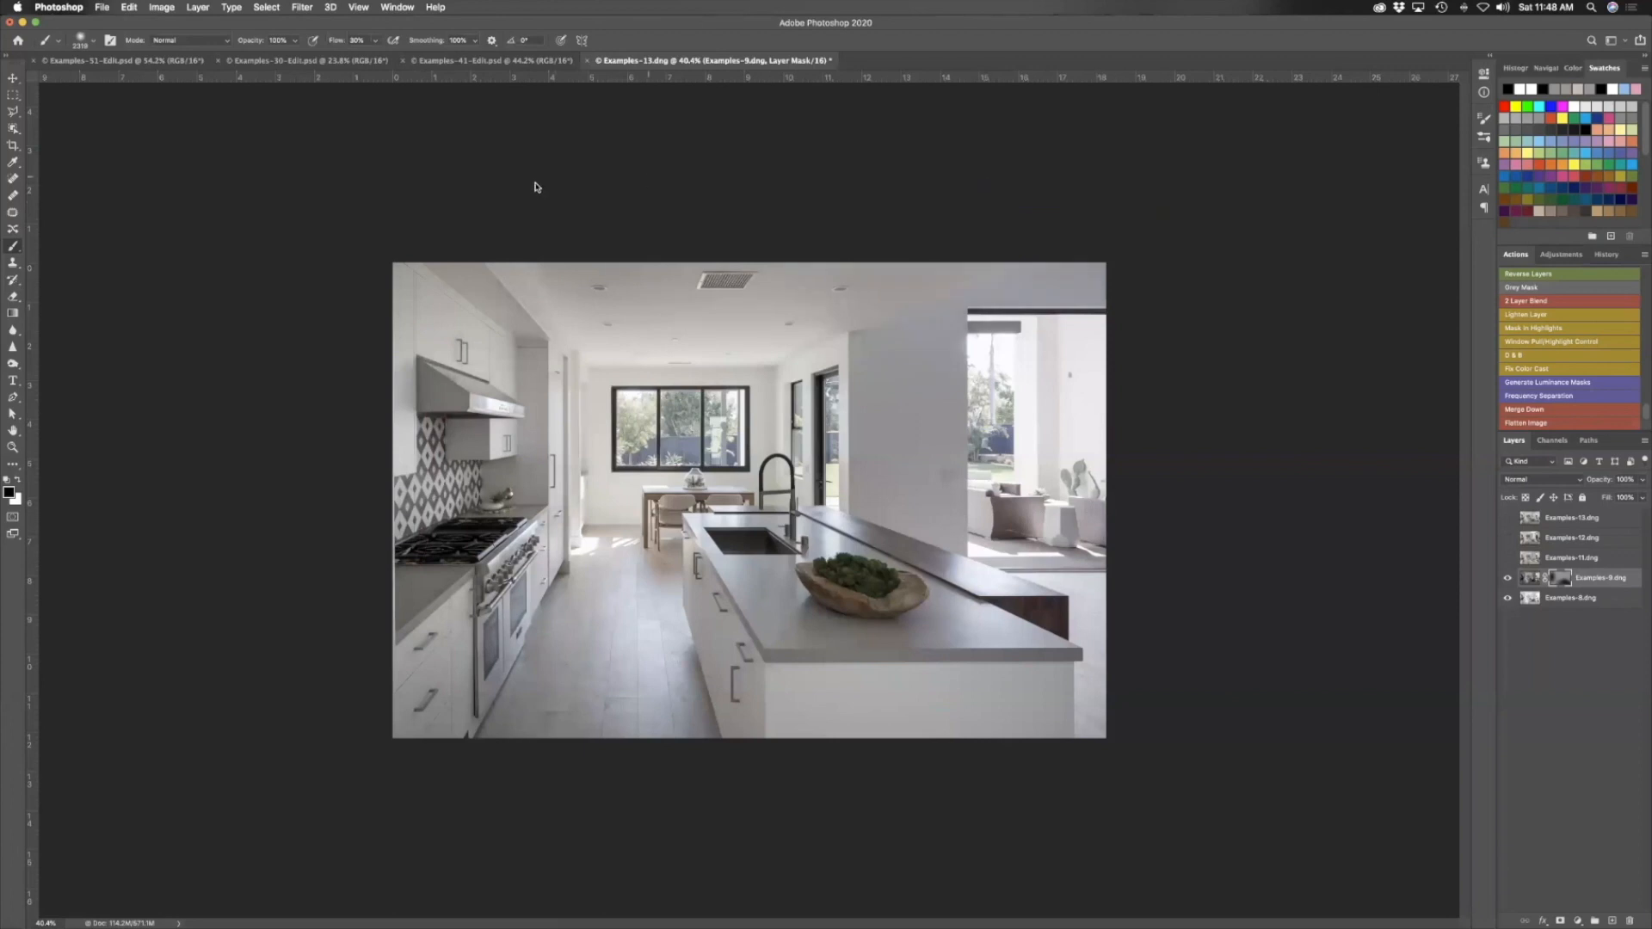
drag(776, 192, 829, 200)
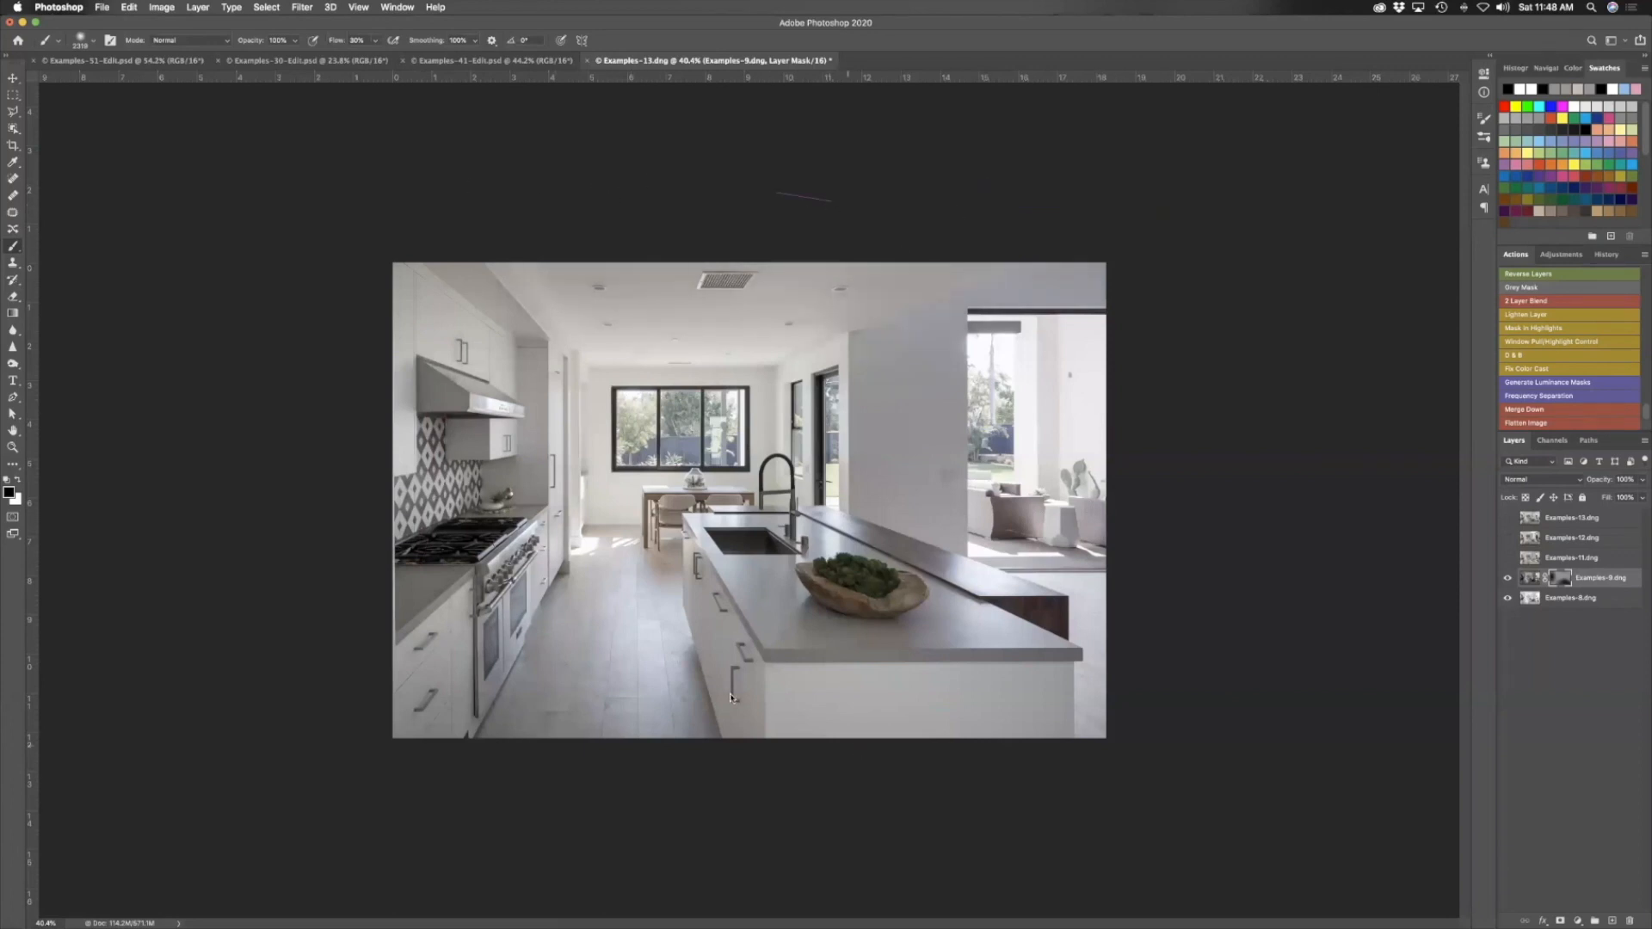
mouse_move(408, 633)
mouse_down()
mouse_move(340, 312)
mouse_move(345, 473)
mouse_move(429, 375)
mouse_up()
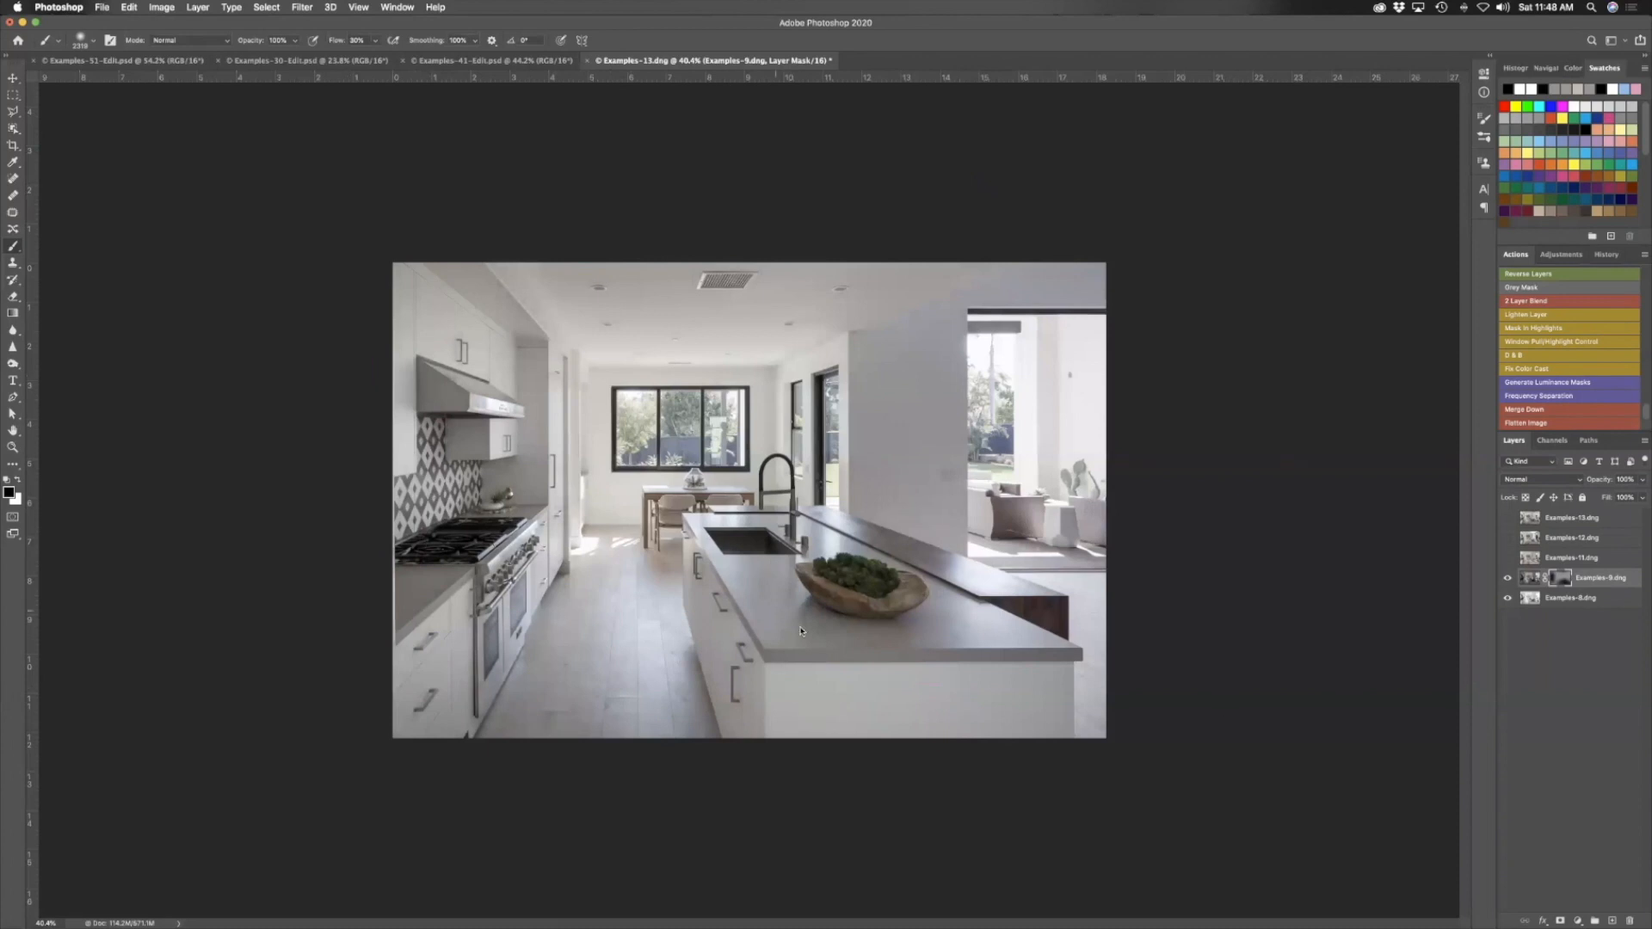
click(948, 282)
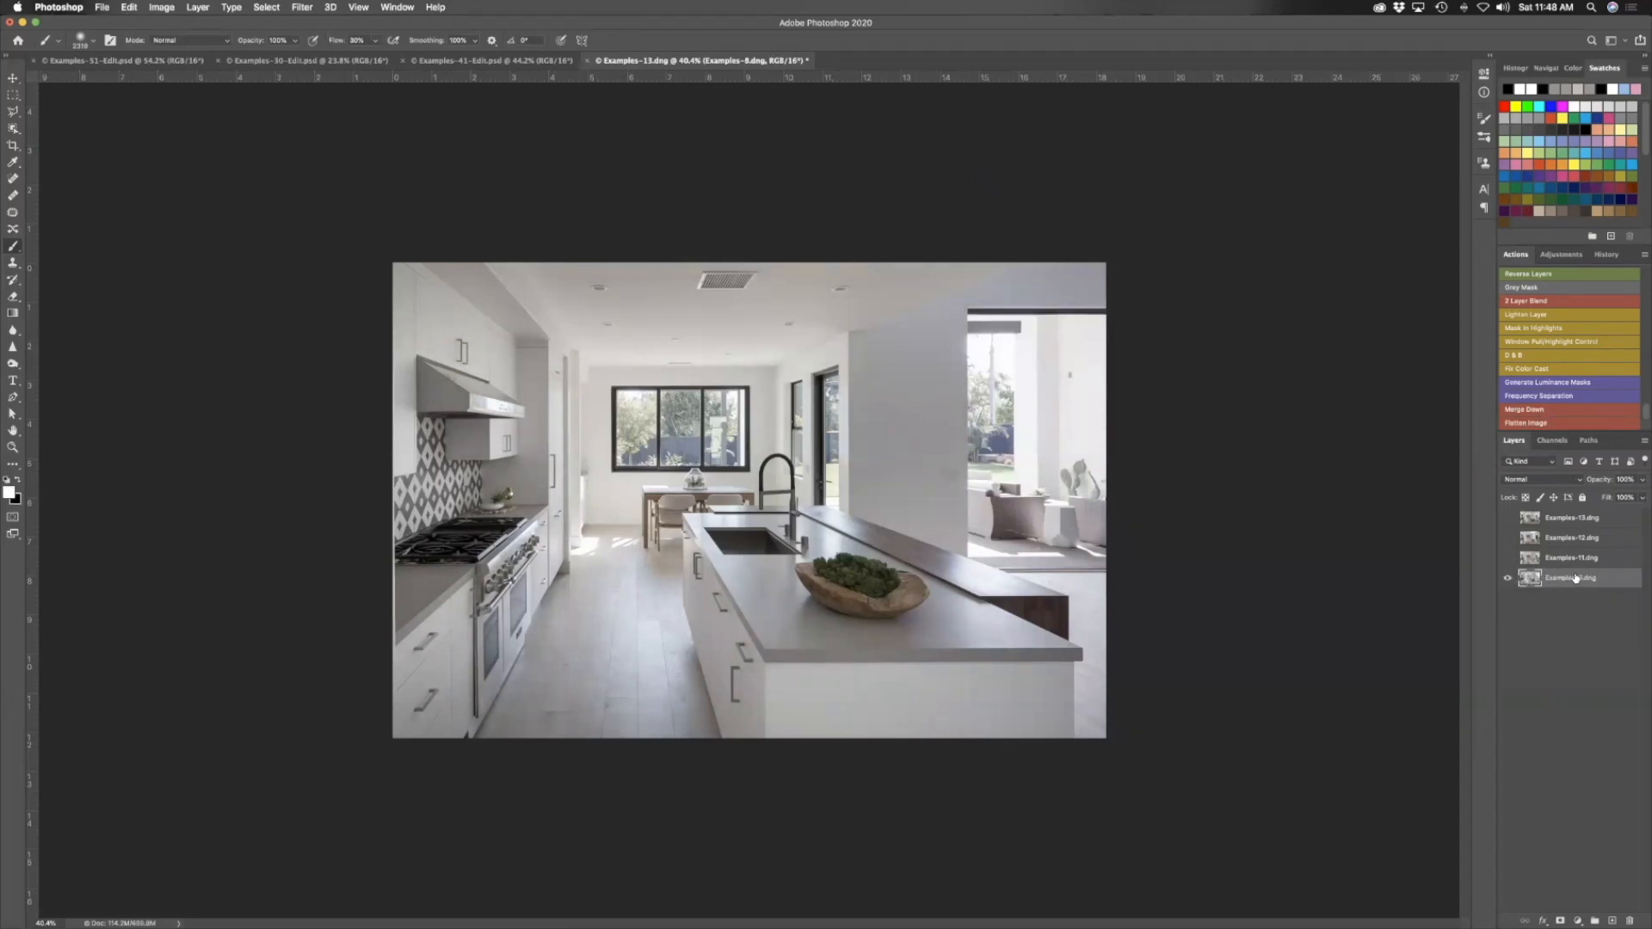
Show the flash layers Examples-11 and Examples-12, comparing the lighting with Examples-12 on and off
click(1507, 558)
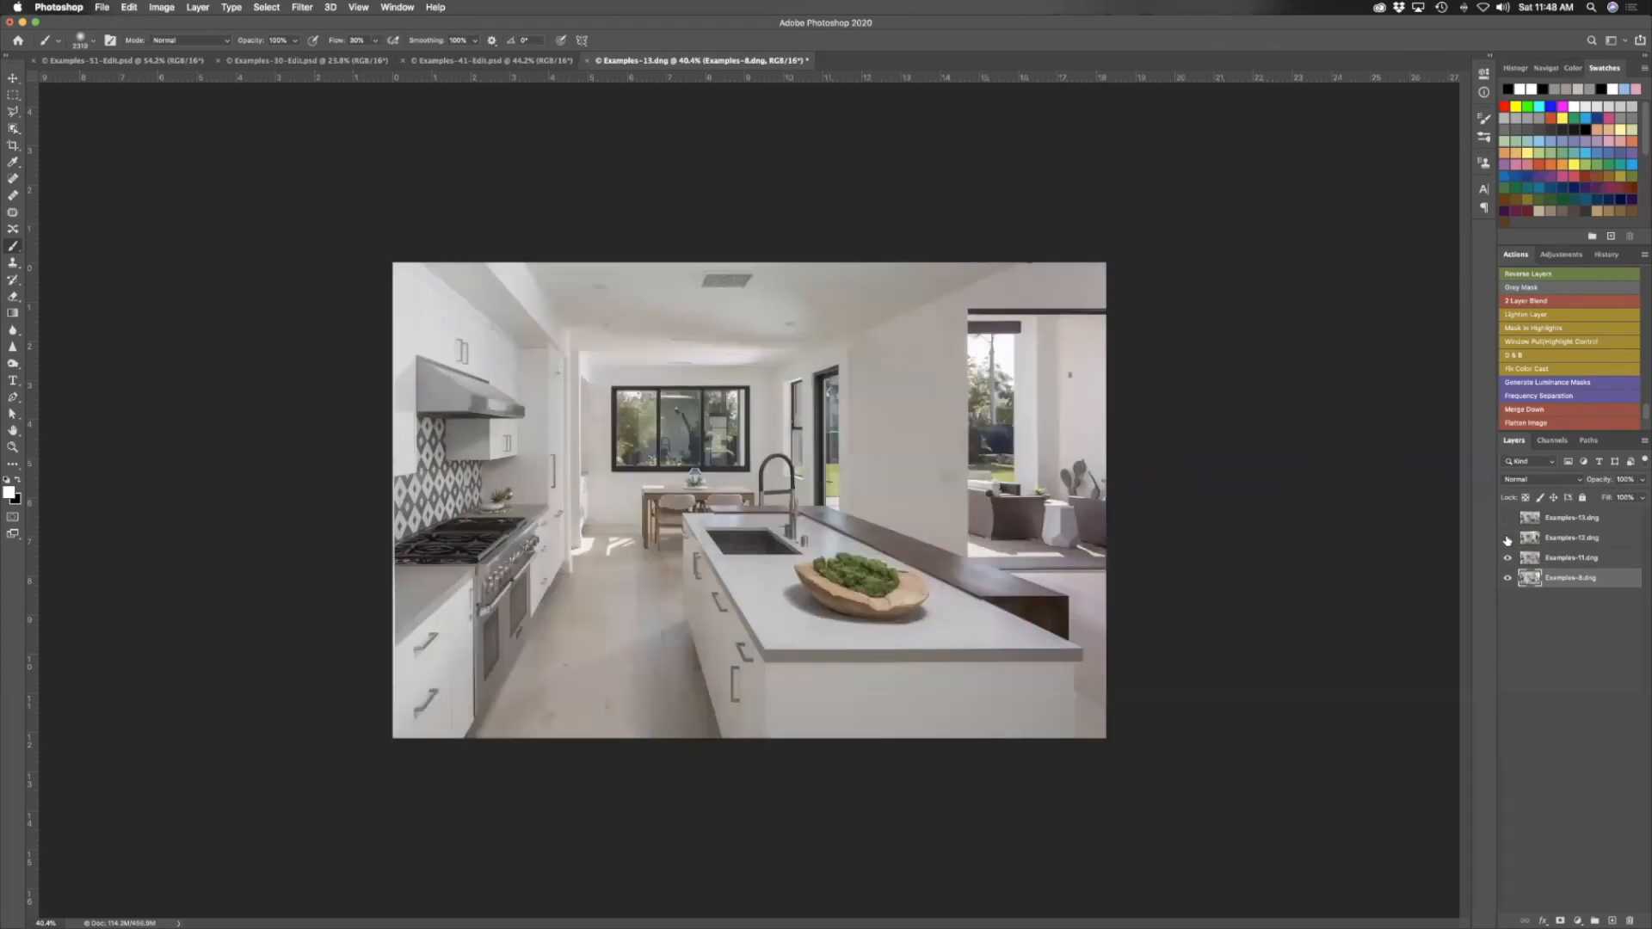
click(1507, 539)
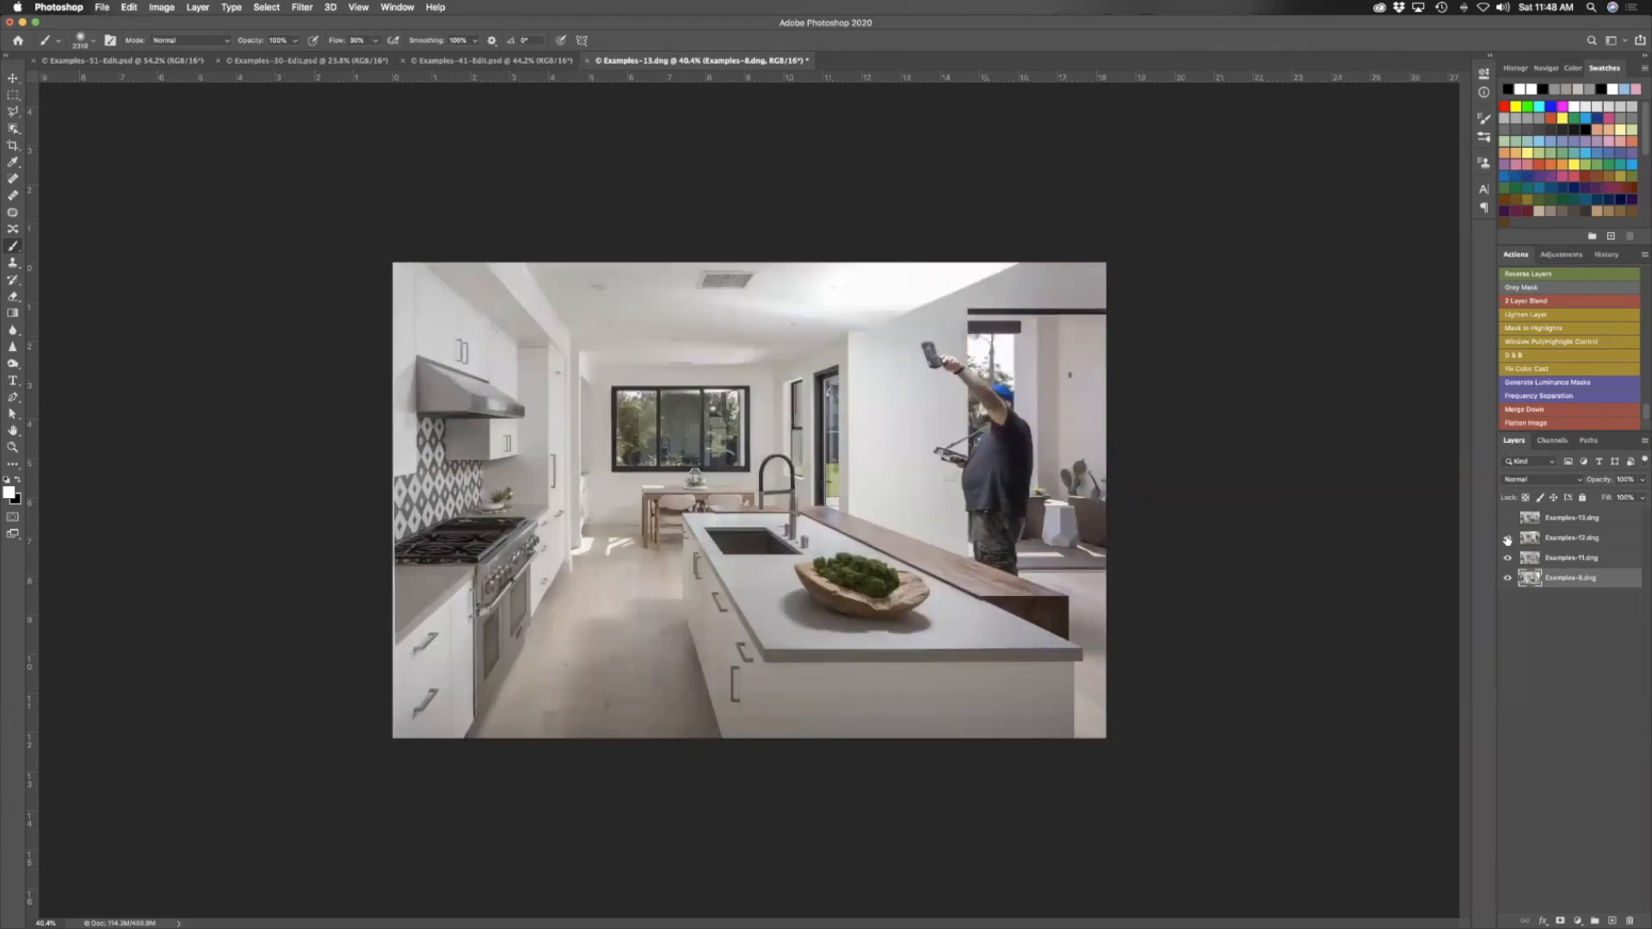
click(1507, 538)
click(1507, 538)
click(1507, 539)
click(1507, 538)
click(1507, 538)
click(1507, 538)
click(1507, 539)
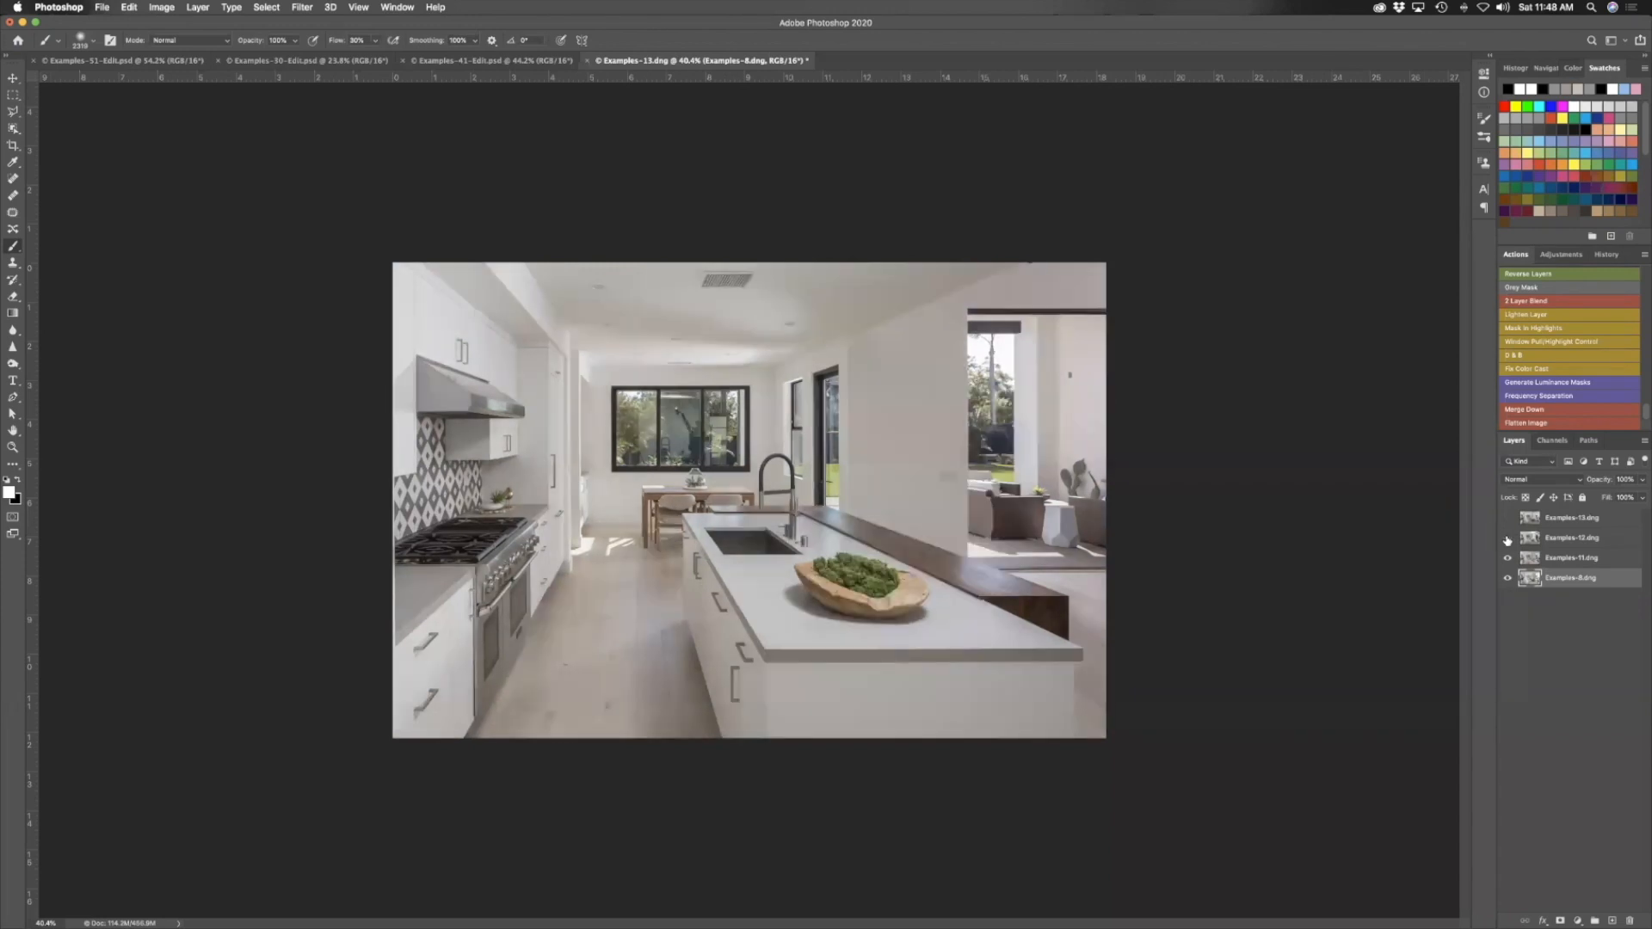
click(1507, 538)
click(1507, 538)
click(1507, 538)
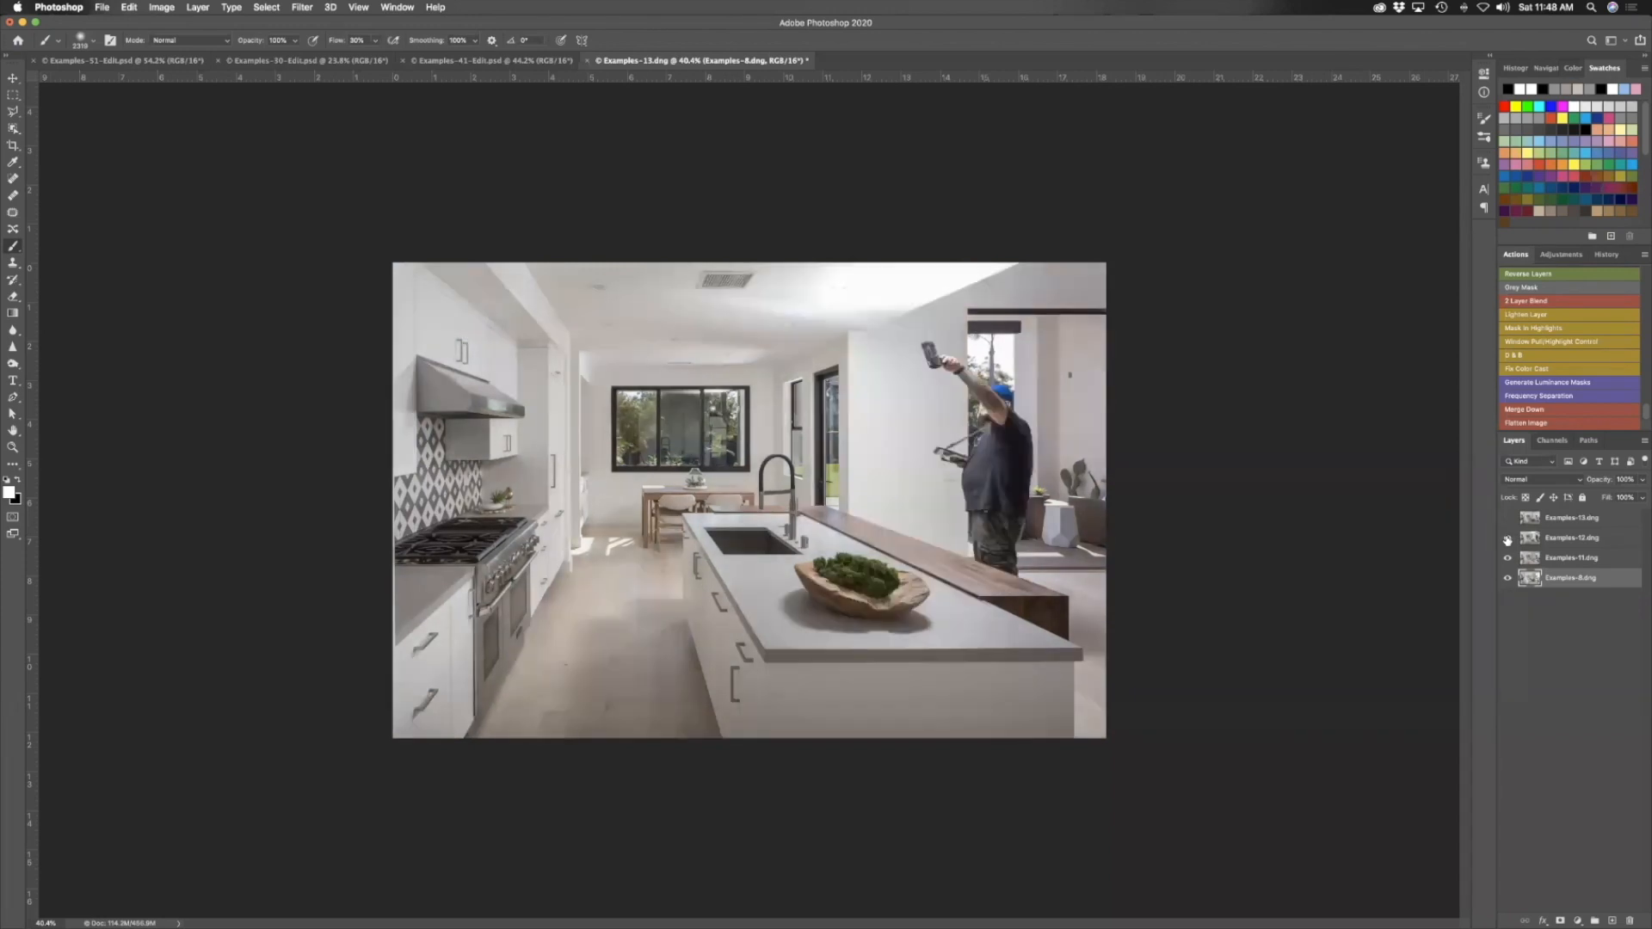
click(1508, 539)
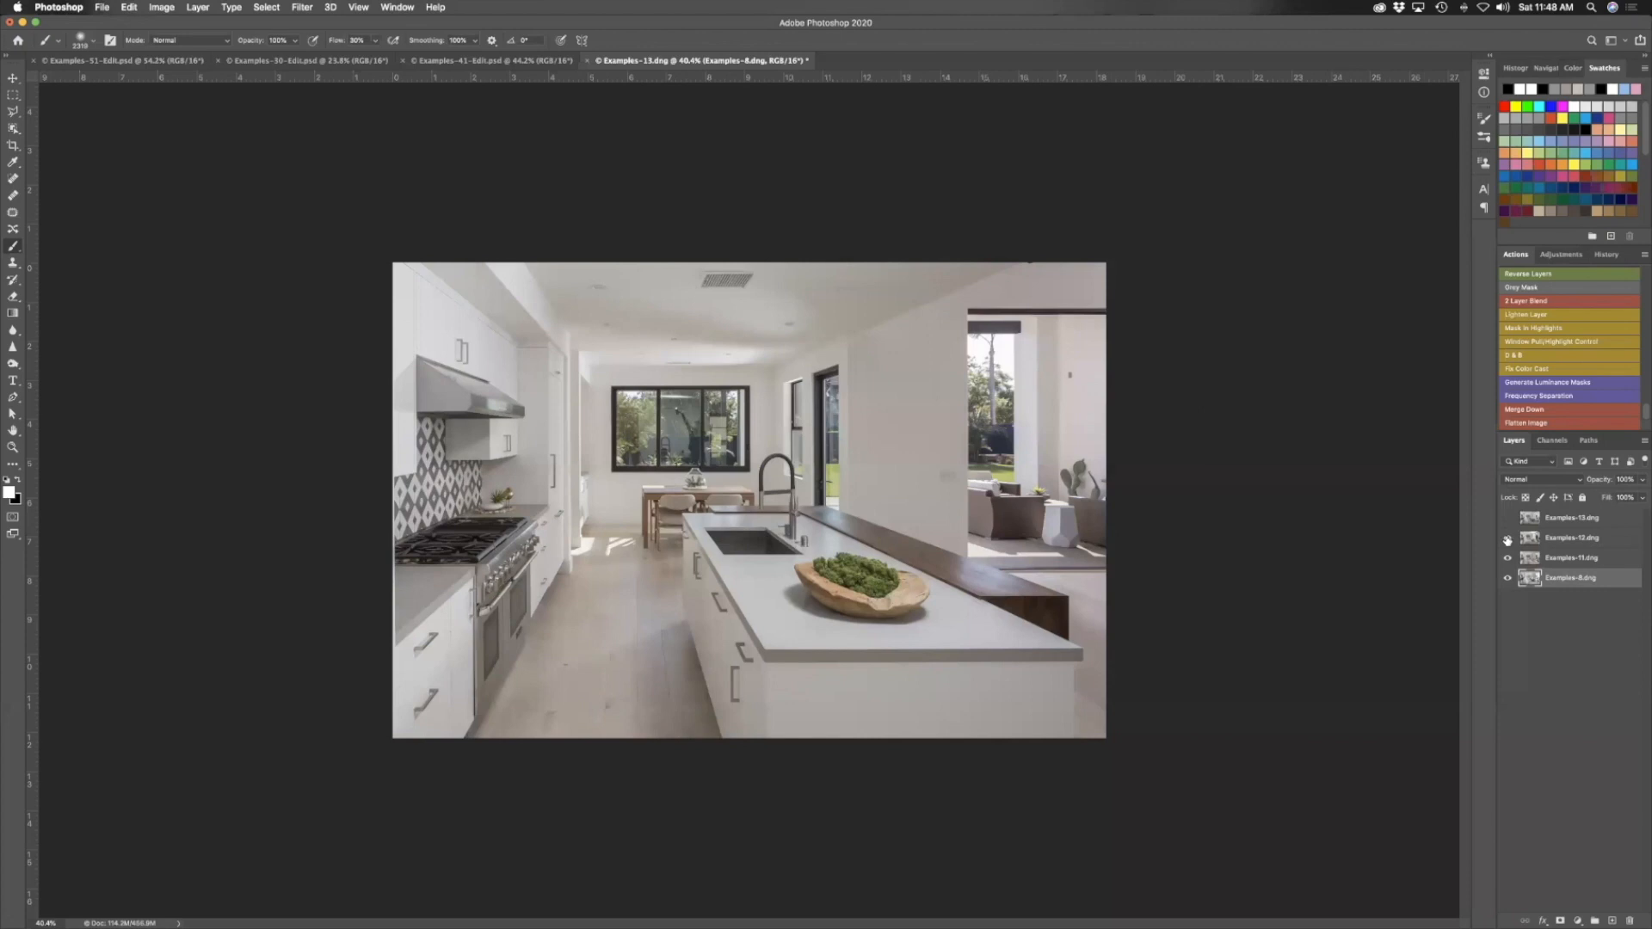
click(1507, 539)
click(1507, 538)
click(1508, 539)
click(1507, 538)
click(1507, 539)
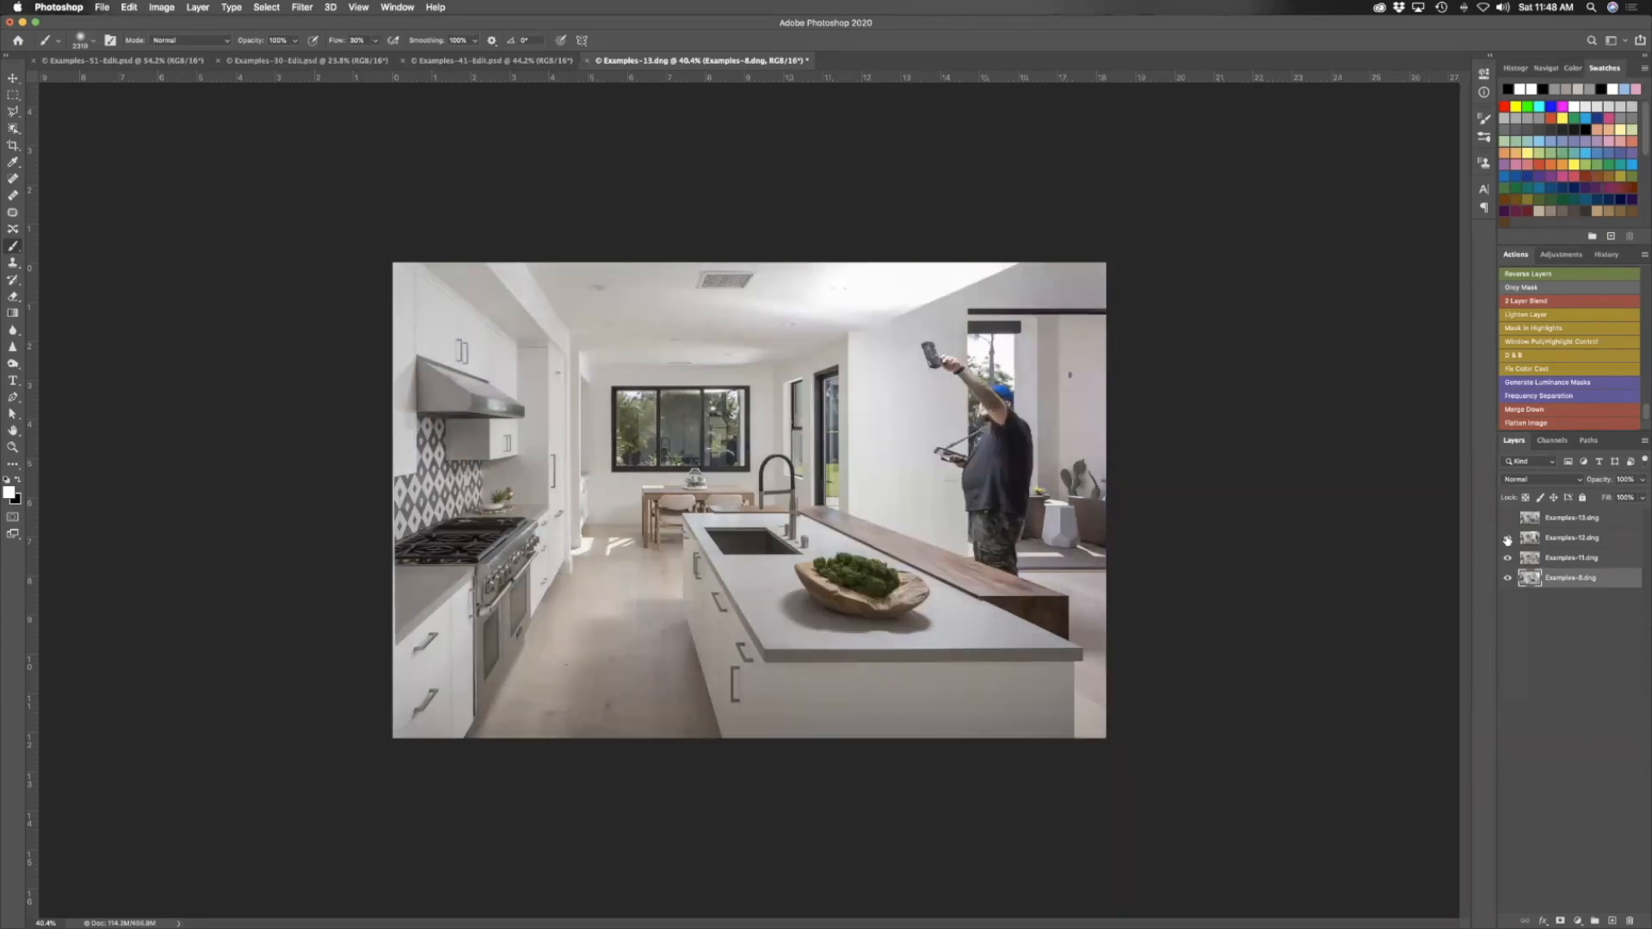
Add a black mask to Examples-12 and paint white over the wooden bowl and its shadow on the countertop
click(1531, 540)
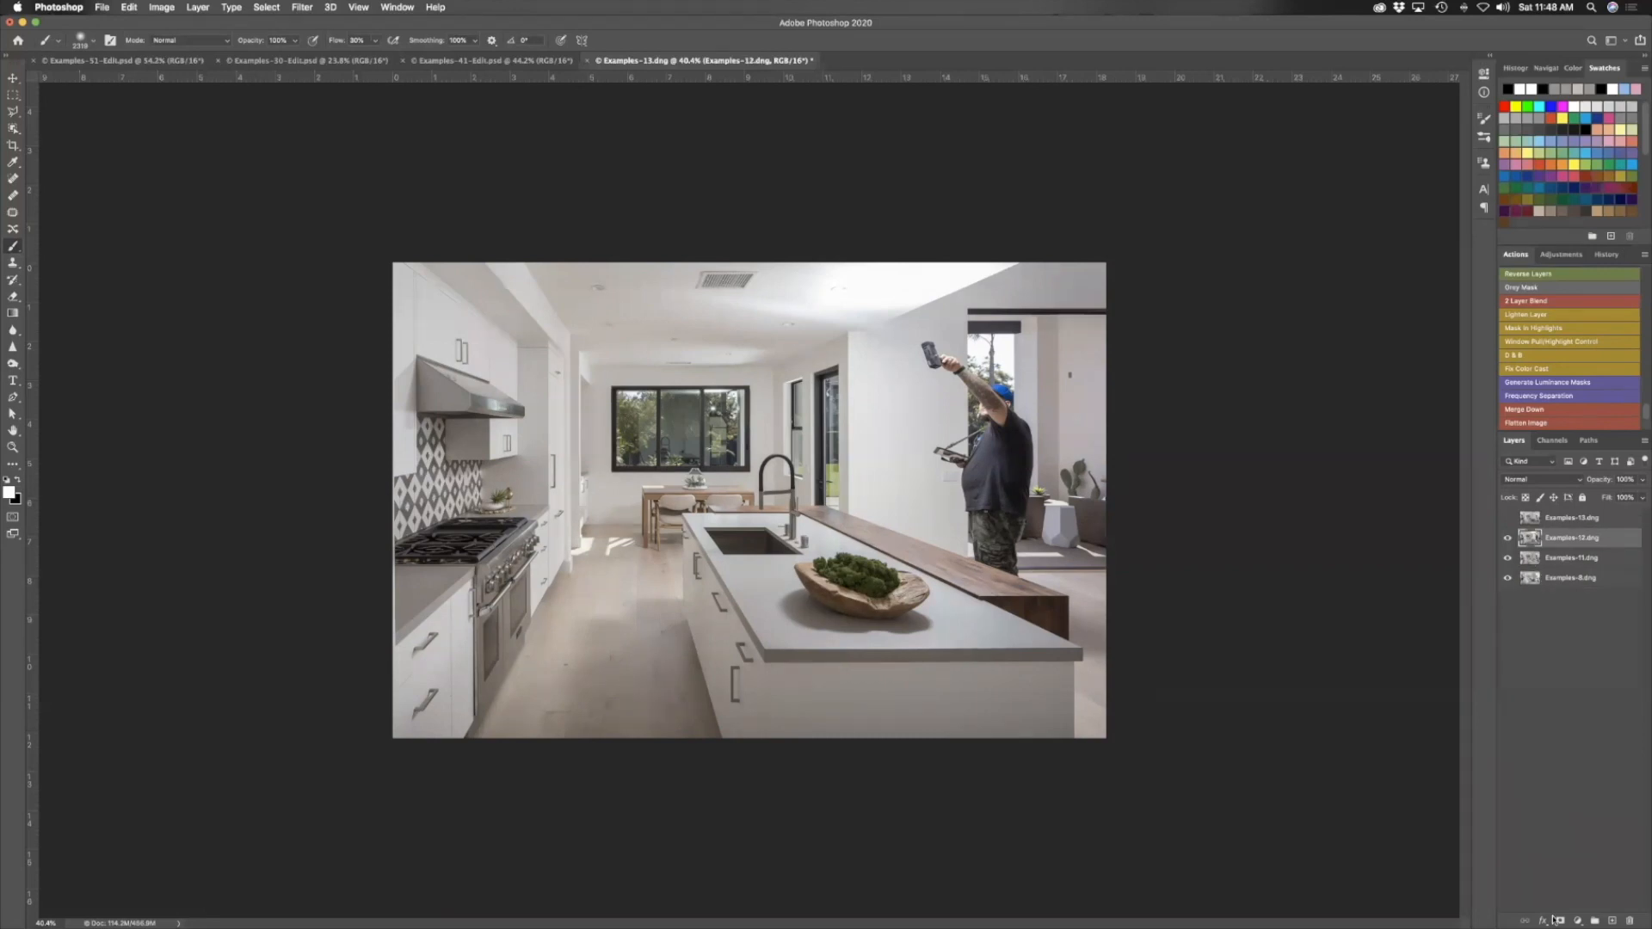
alt+click(1560, 919)
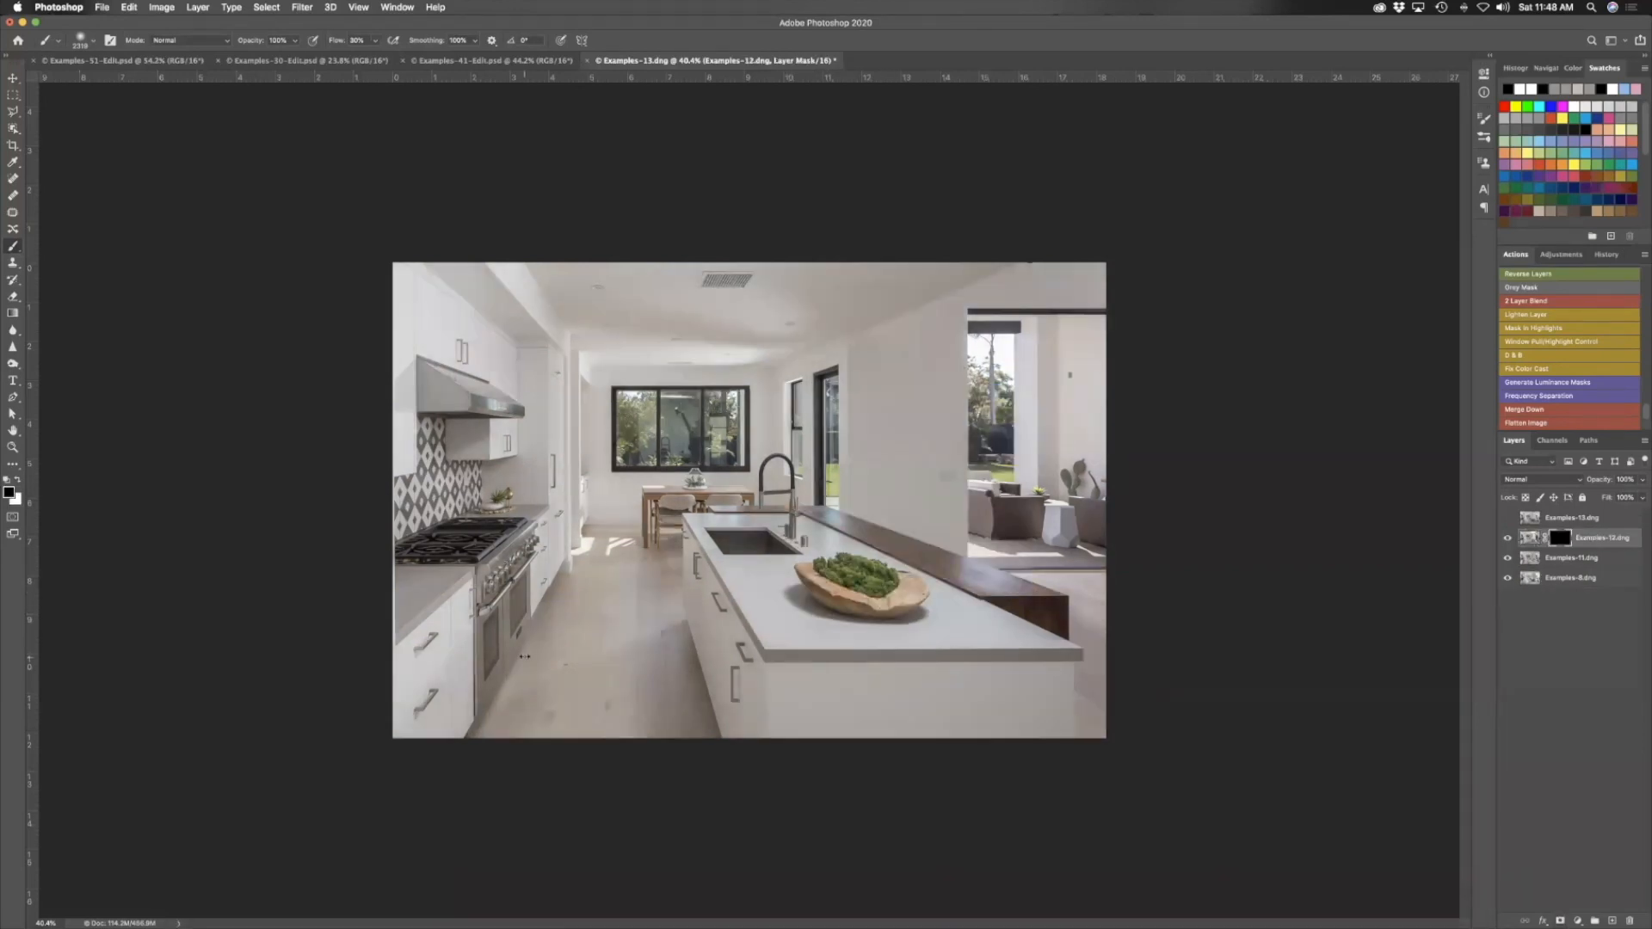
key(x)
mouse_move(851, 627)
mouse_down()
mouse_move(727, 621)
mouse_move(845, 612)
mouse_move(758, 581)
mouse_move(796, 587)
mouse_move(953, 674)
mouse_up()
drag(870, 631, 856, 629)
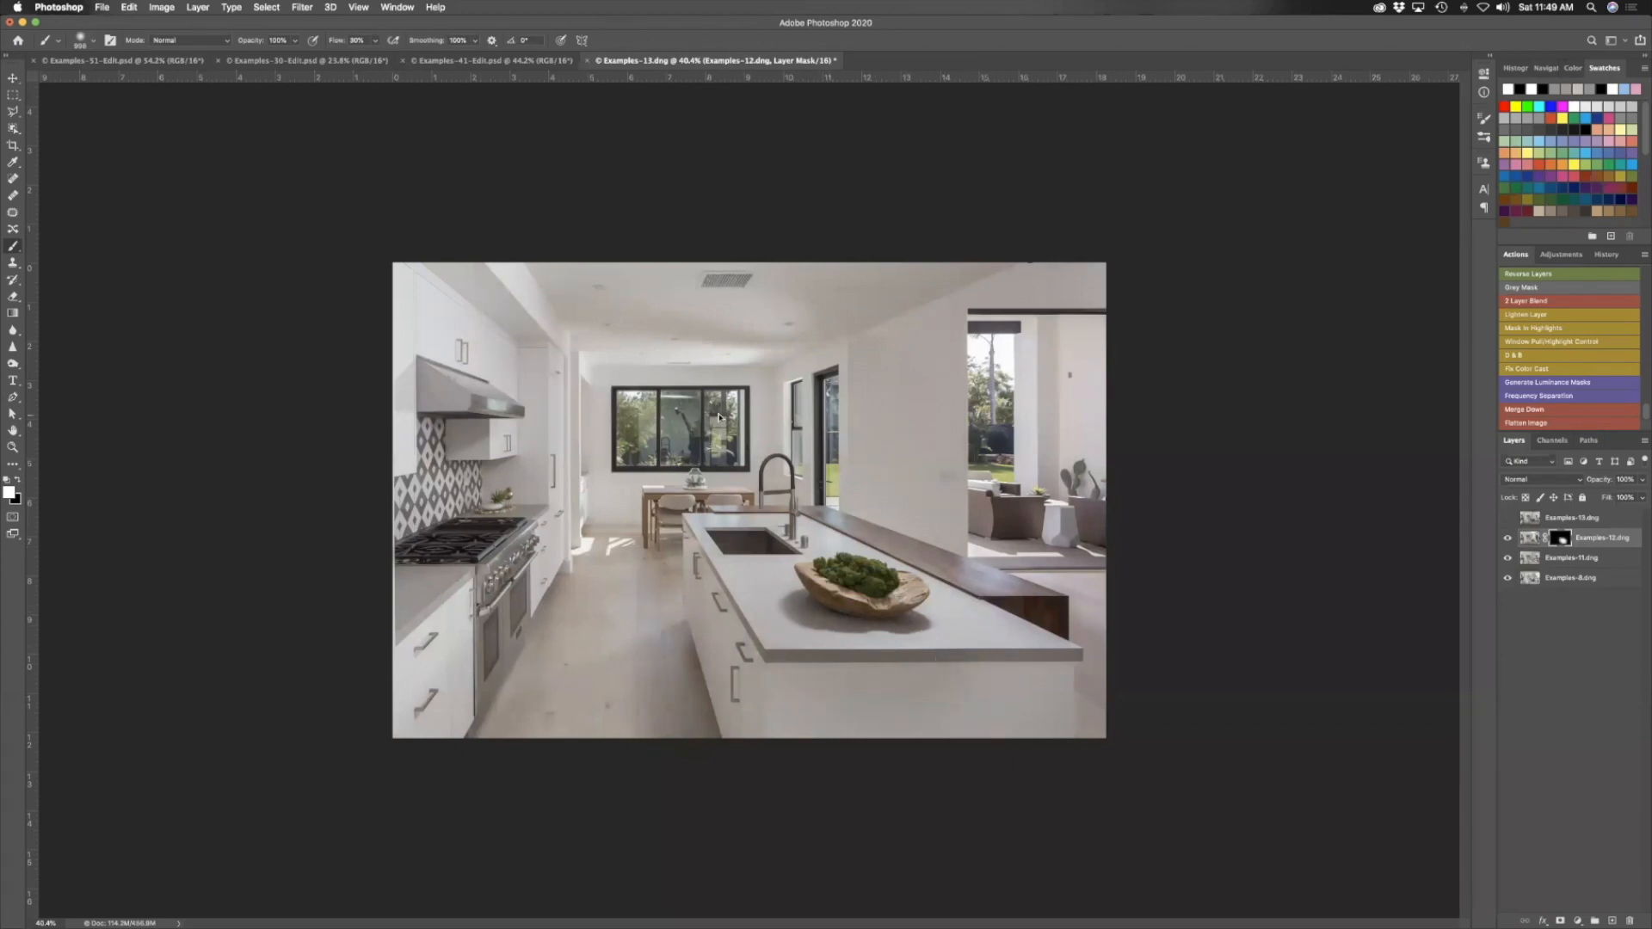
Paint white at 100% flow on the Examples-12 mask over the dining window's flash reflection, and clean up the upper window edge with black
scroll(685, 415, up, 5)
mouse_move(626, 340)
mouse_down()
mouse_move(396, 345)
mouse_move(620, 328)
mouse_move(601, 327)
mouse_up()
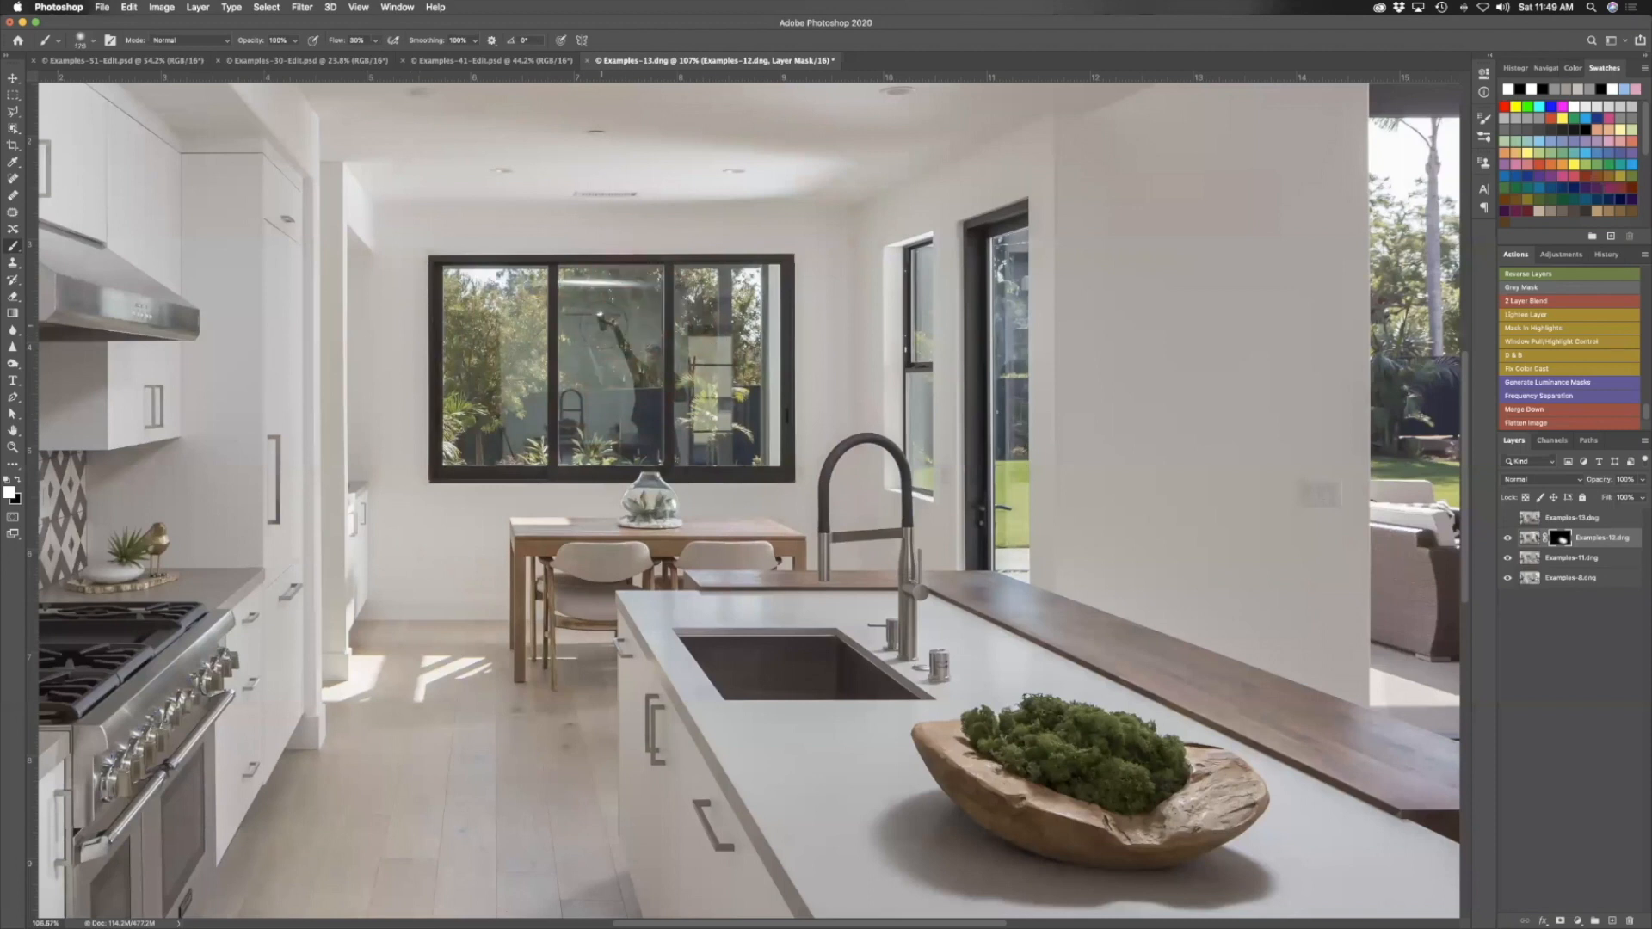
scroll(634, 344, up, 1)
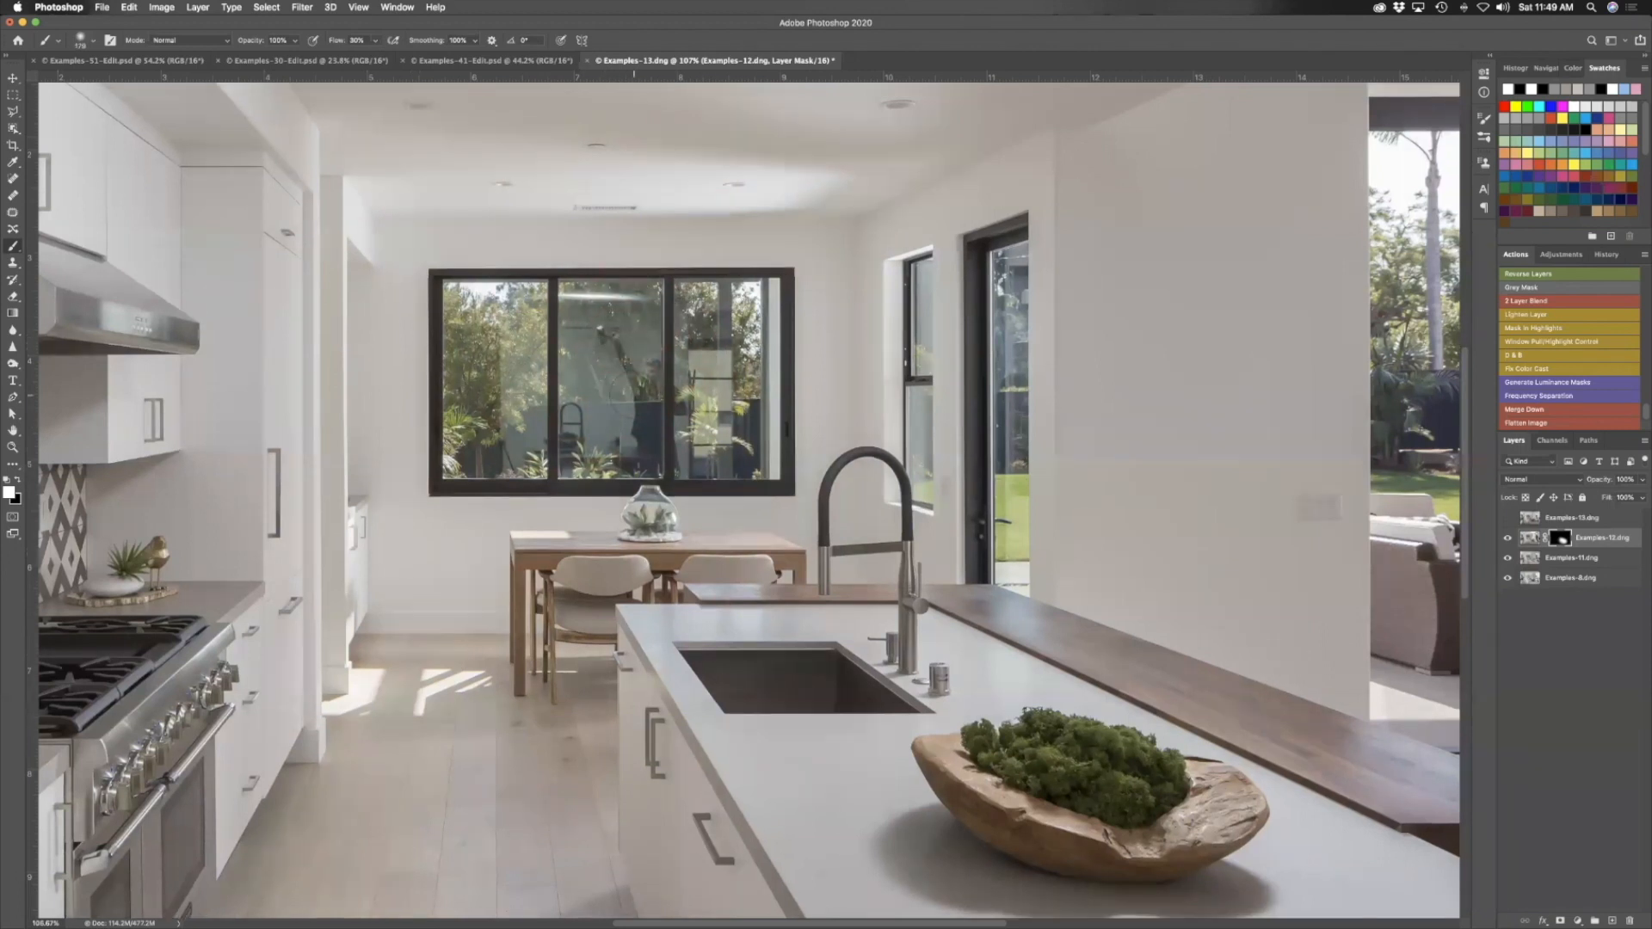
mouse_move(634, 396)
mouse_down()
mouse_move(609, 351)
mouse_move(645, 403)
mouse_move(655, 366)
mouse_move(645, 423)
mouse_move(674, 465)
mouse_up()
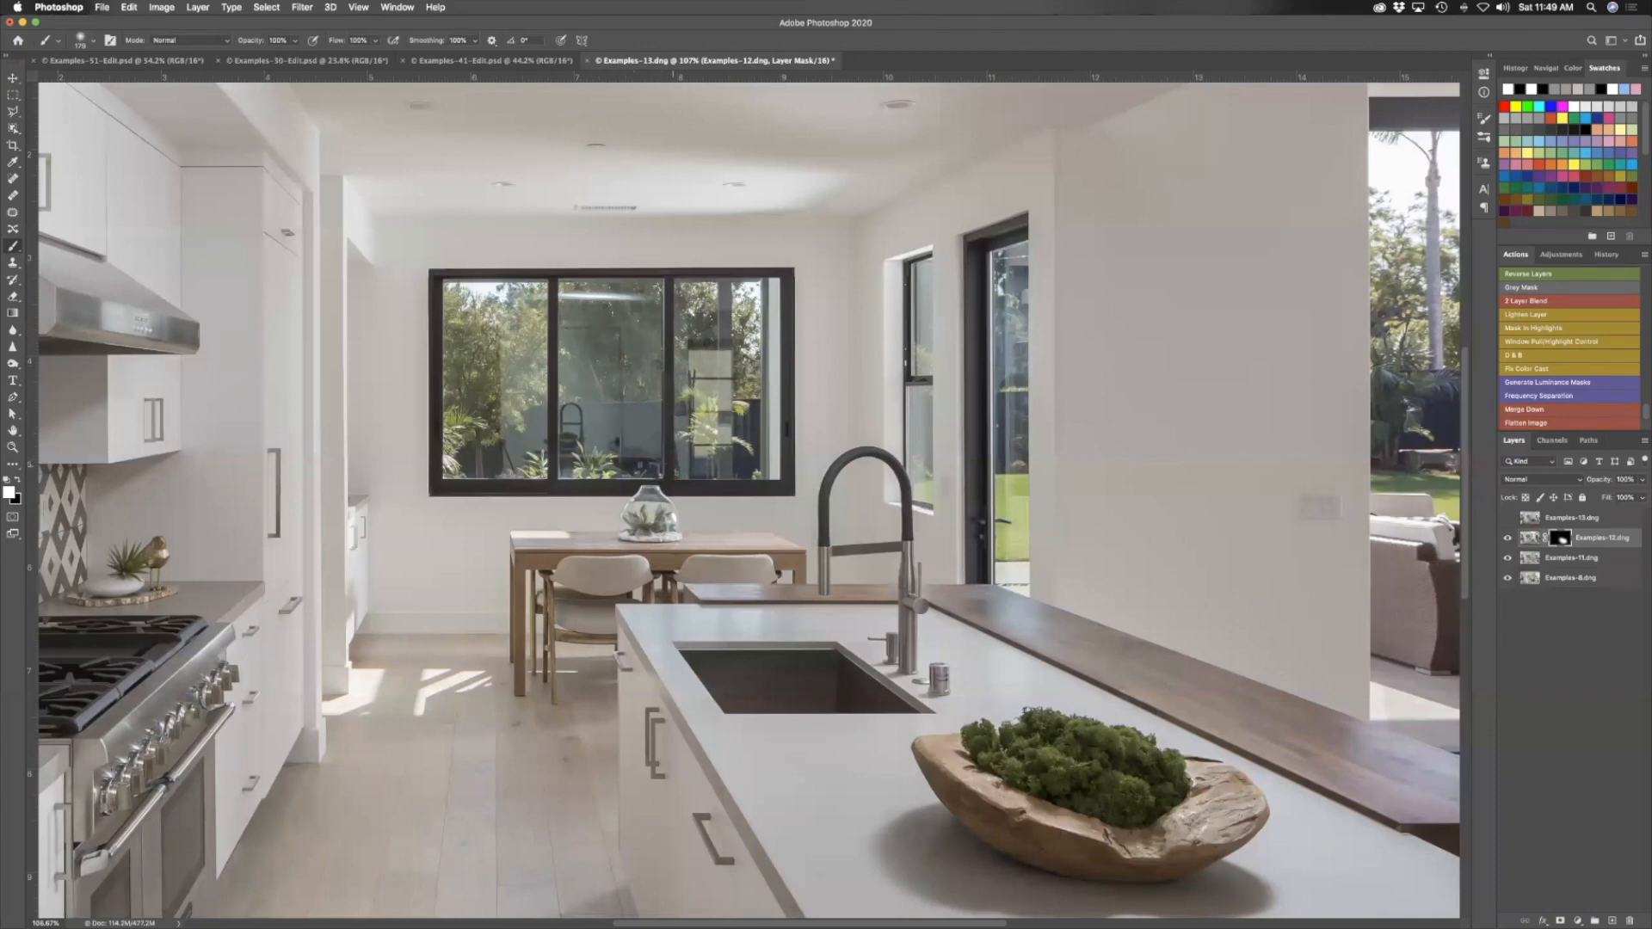
mouse_move(632, 295)
mouse_down()
mouse_move(518, 293)
mouse_move(474, 329)
mouse_up()
key(x)
drag(645, 282, 584, 277)
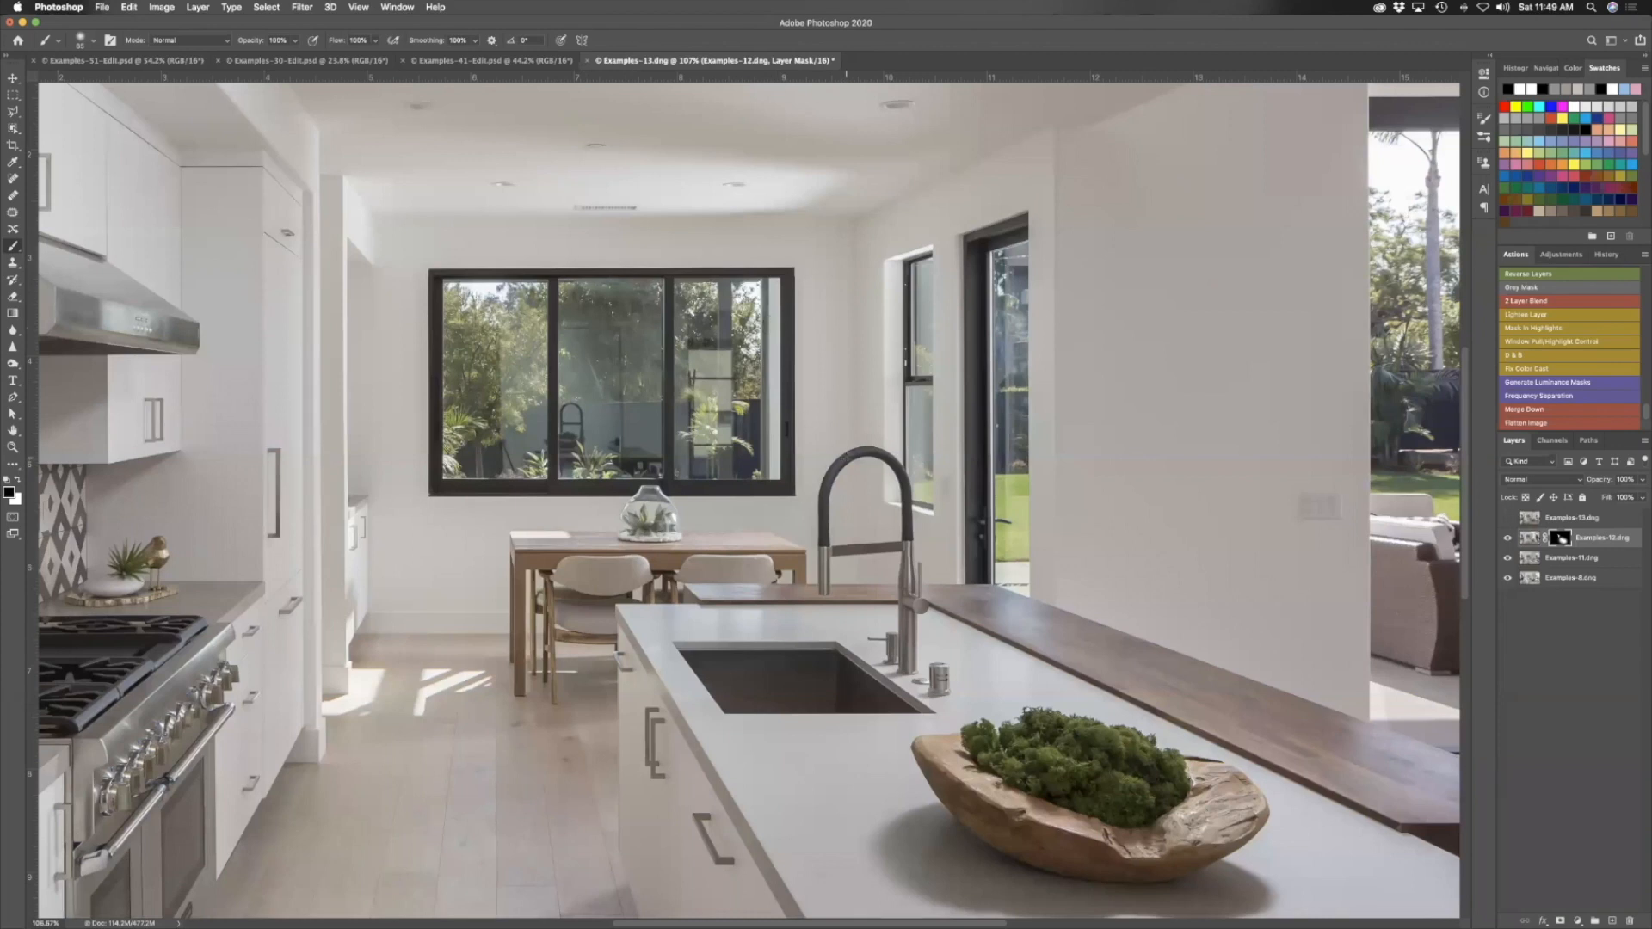
Show Examples-13, compare the image with and without it, and add a grey mask to that layer
scroll(846, 453, down, 10)
scroll(845, 457, up, 6)
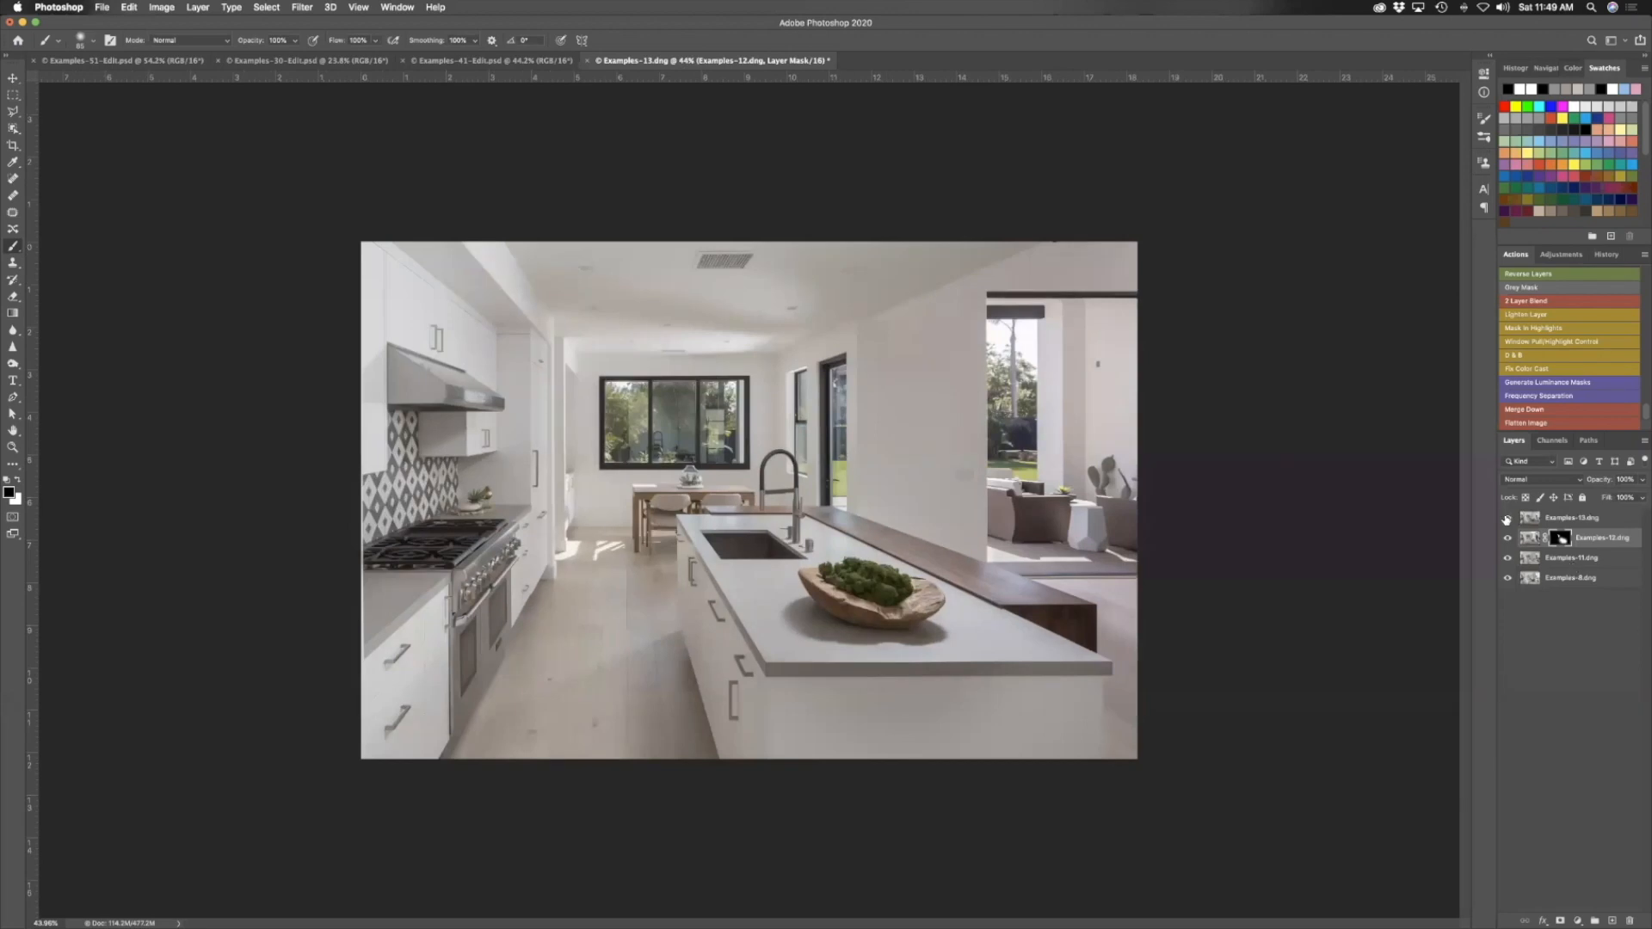
click(1506, 519)
click(1506, 520)
click(1506, 519)
click(1506, 520)
click(1506, 519)
click(1506, 520)
click(1506, 520)
click(1587, 519)
click(1546, 289)
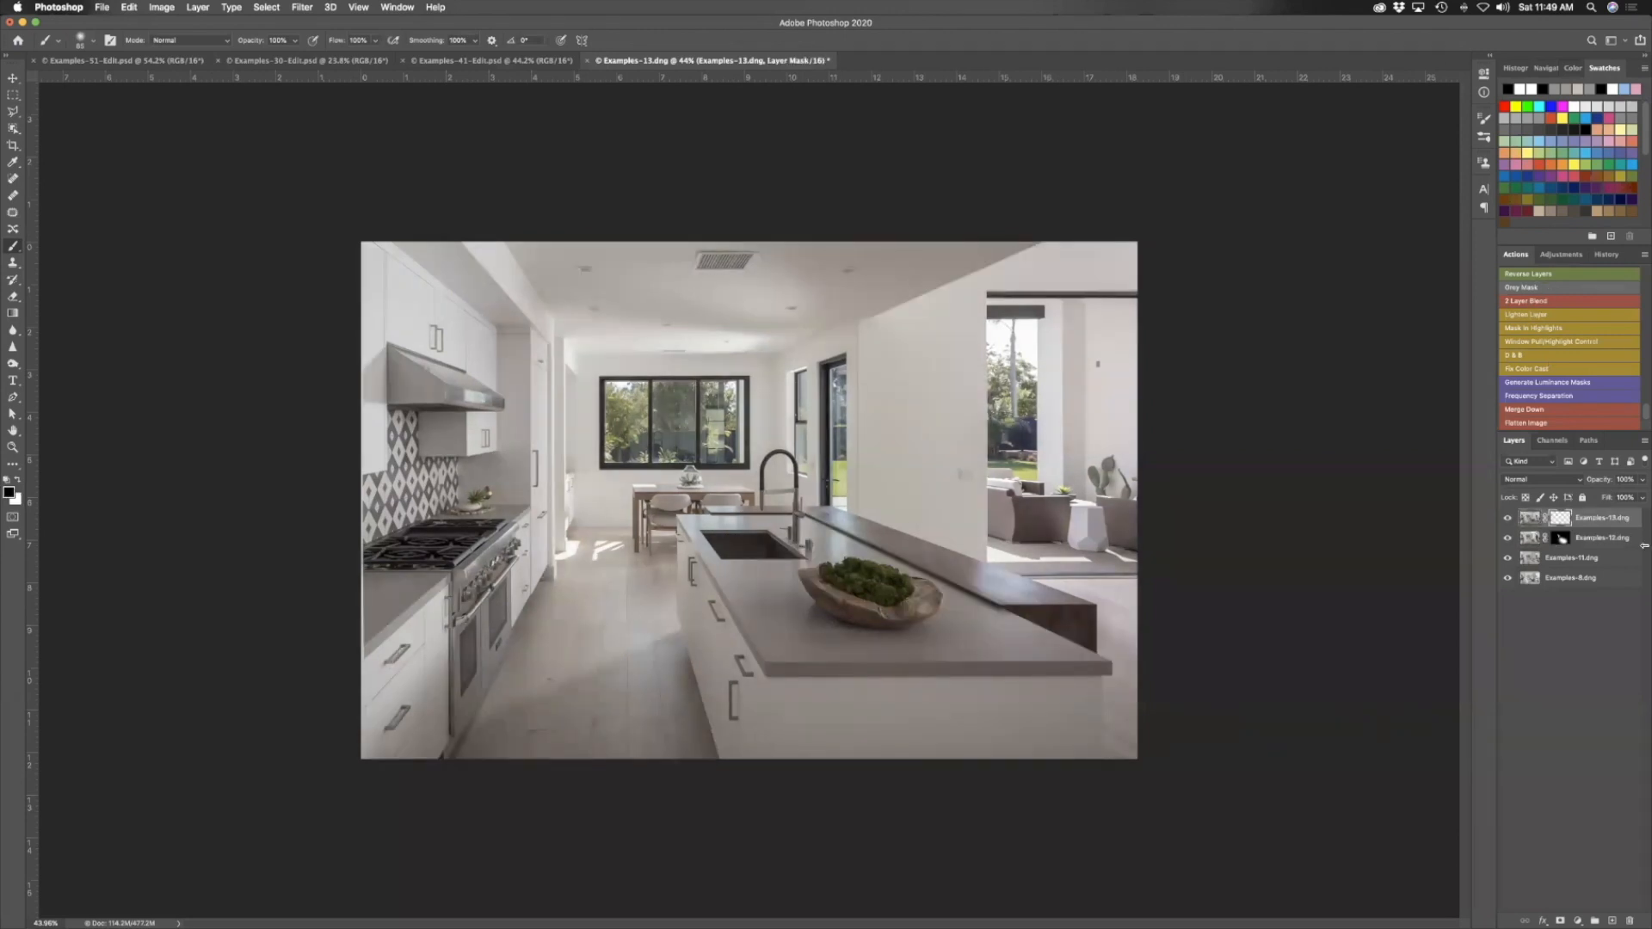
Check the effect of the masked Examples-13 layer and paint white on its mask over the island countertop
click(1506, 518)
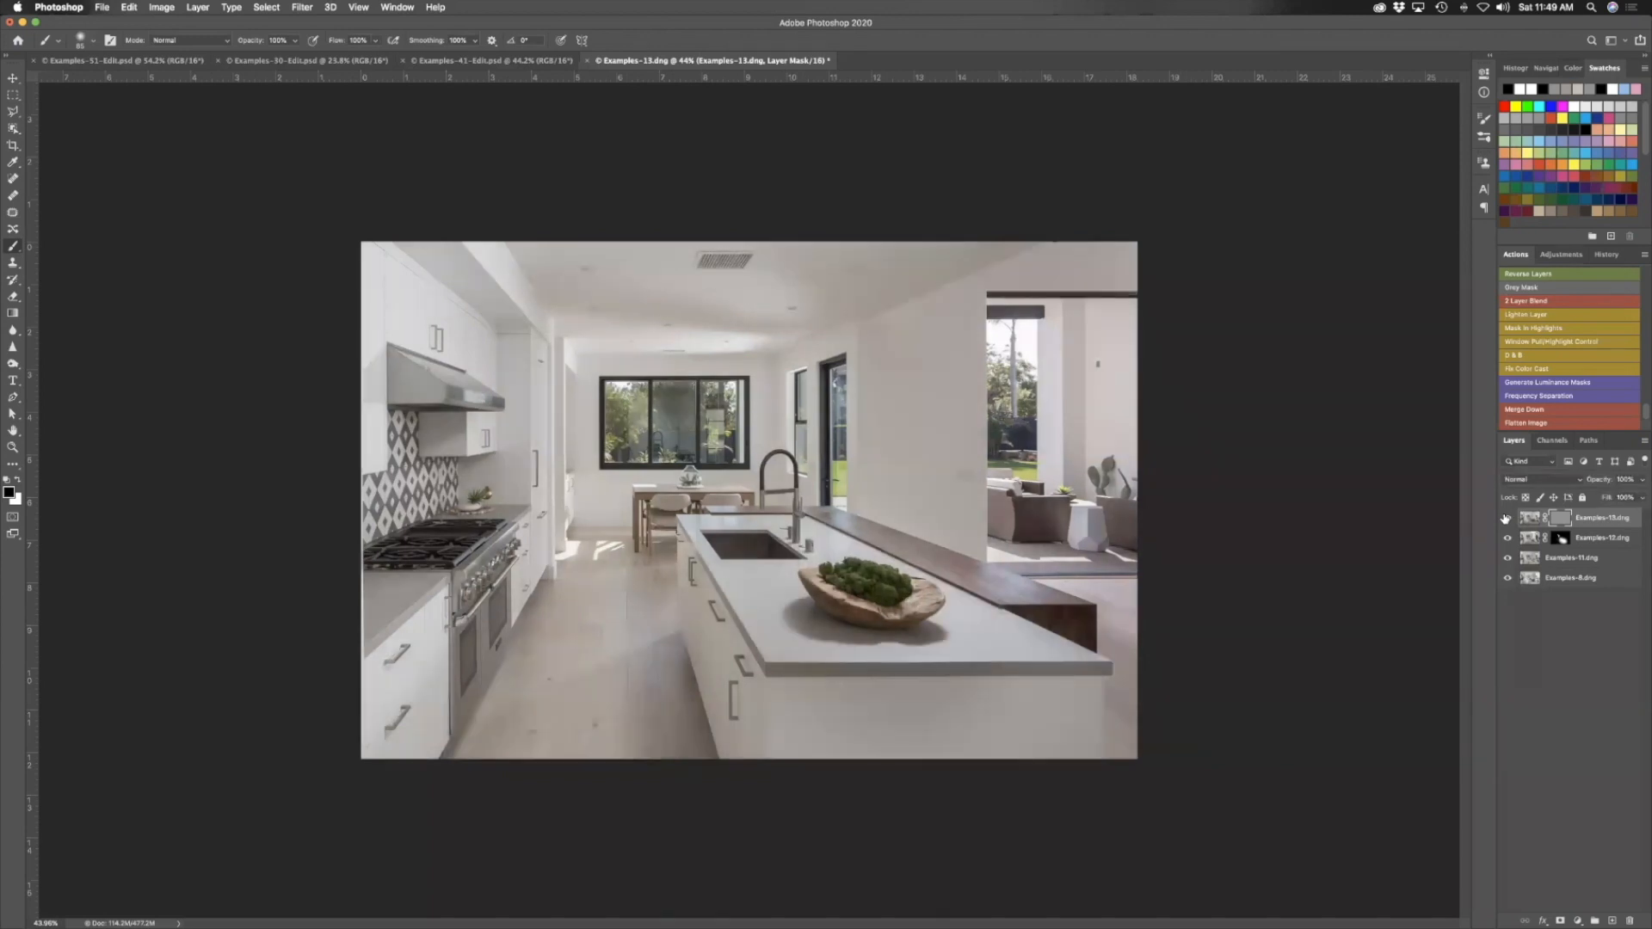
click(1506, 518)
drag(813, 636, 881, 646)
key(x)
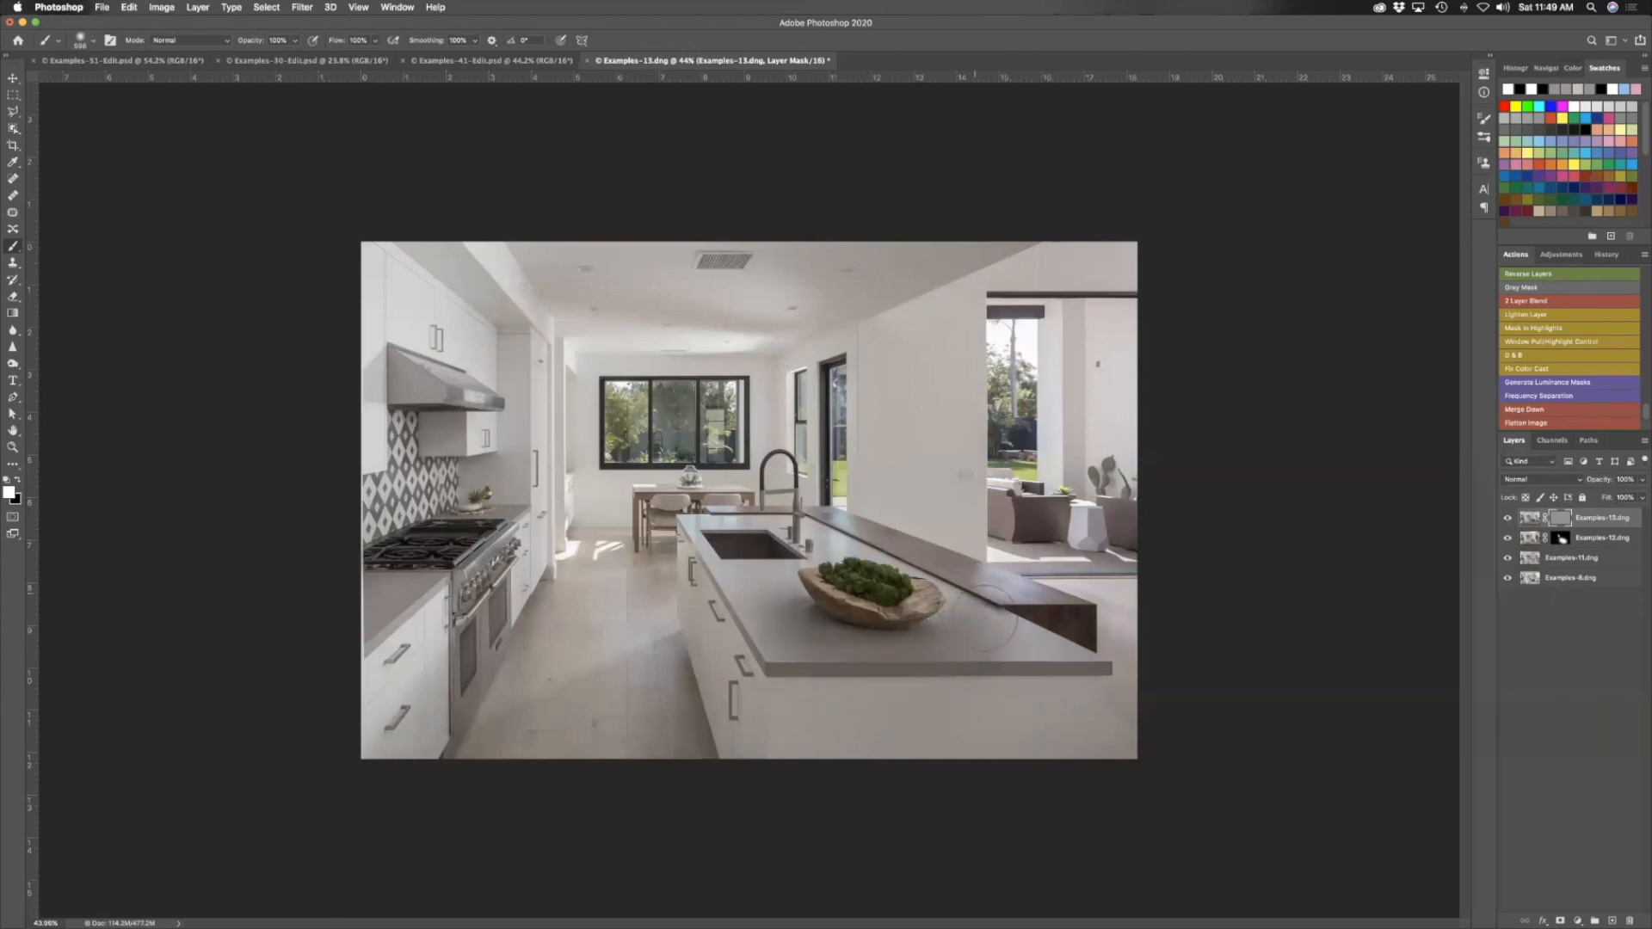
drag(774, 619, 807, 643)
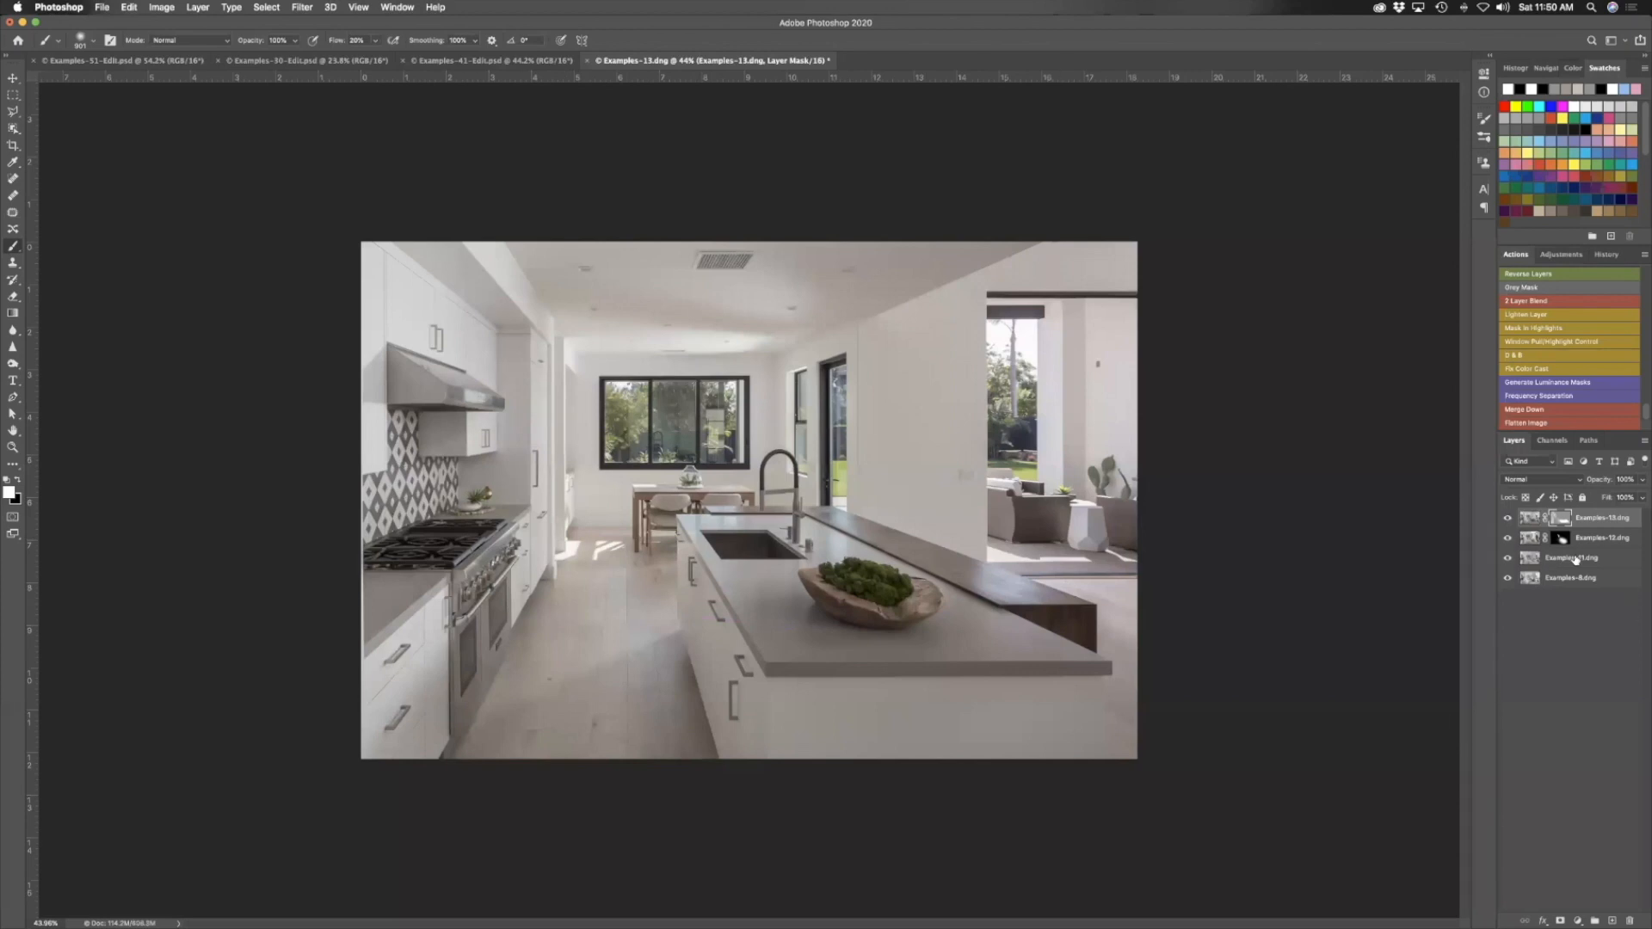
Merge the three flash layers Examples-13, Examples-12 and Examples-11 into one layer
click(1574, 558)
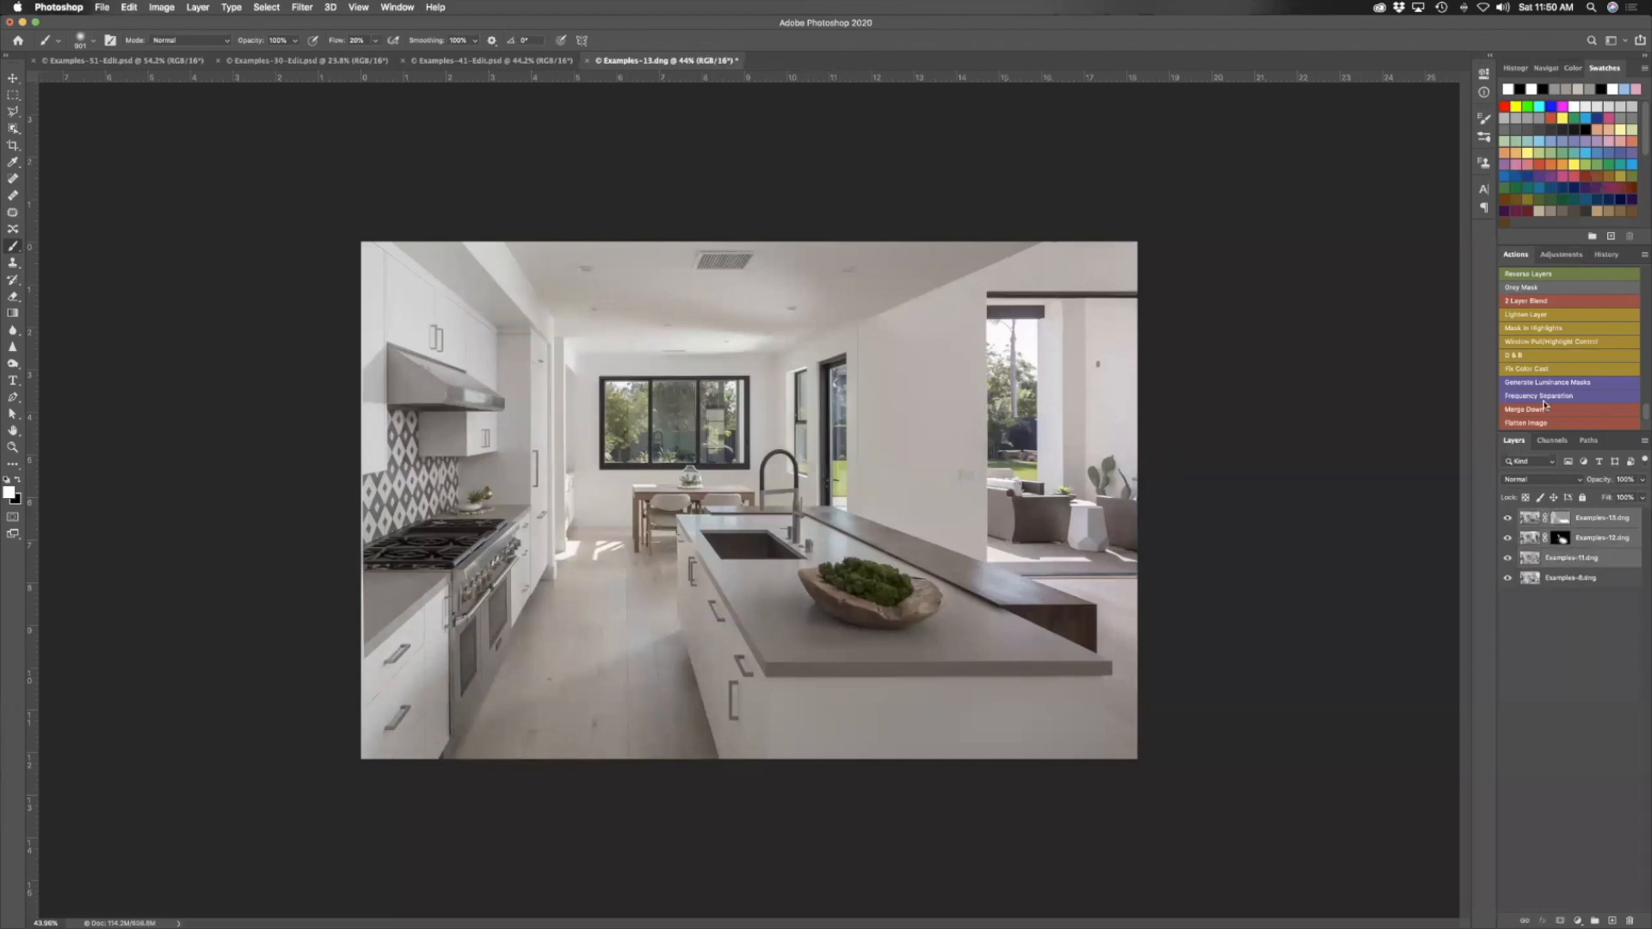
click(1544, 411)
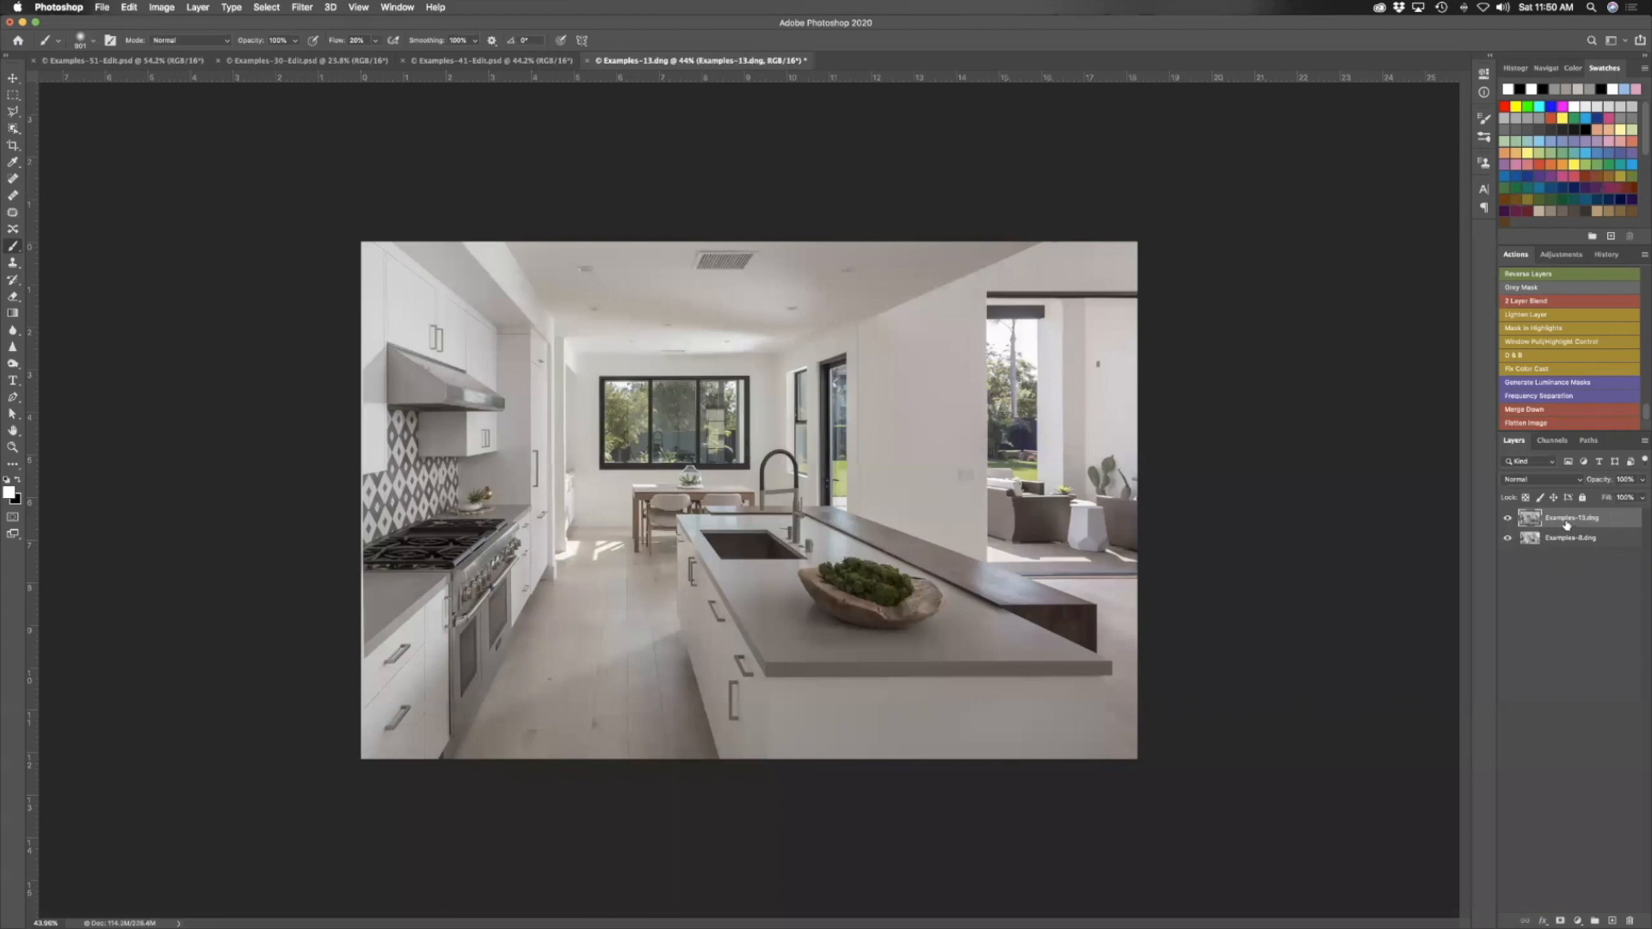
Run the 2 Layer Blend action and paint white on the Windows & Brights mask over the dining window, side door and patio opening
key(super+z)
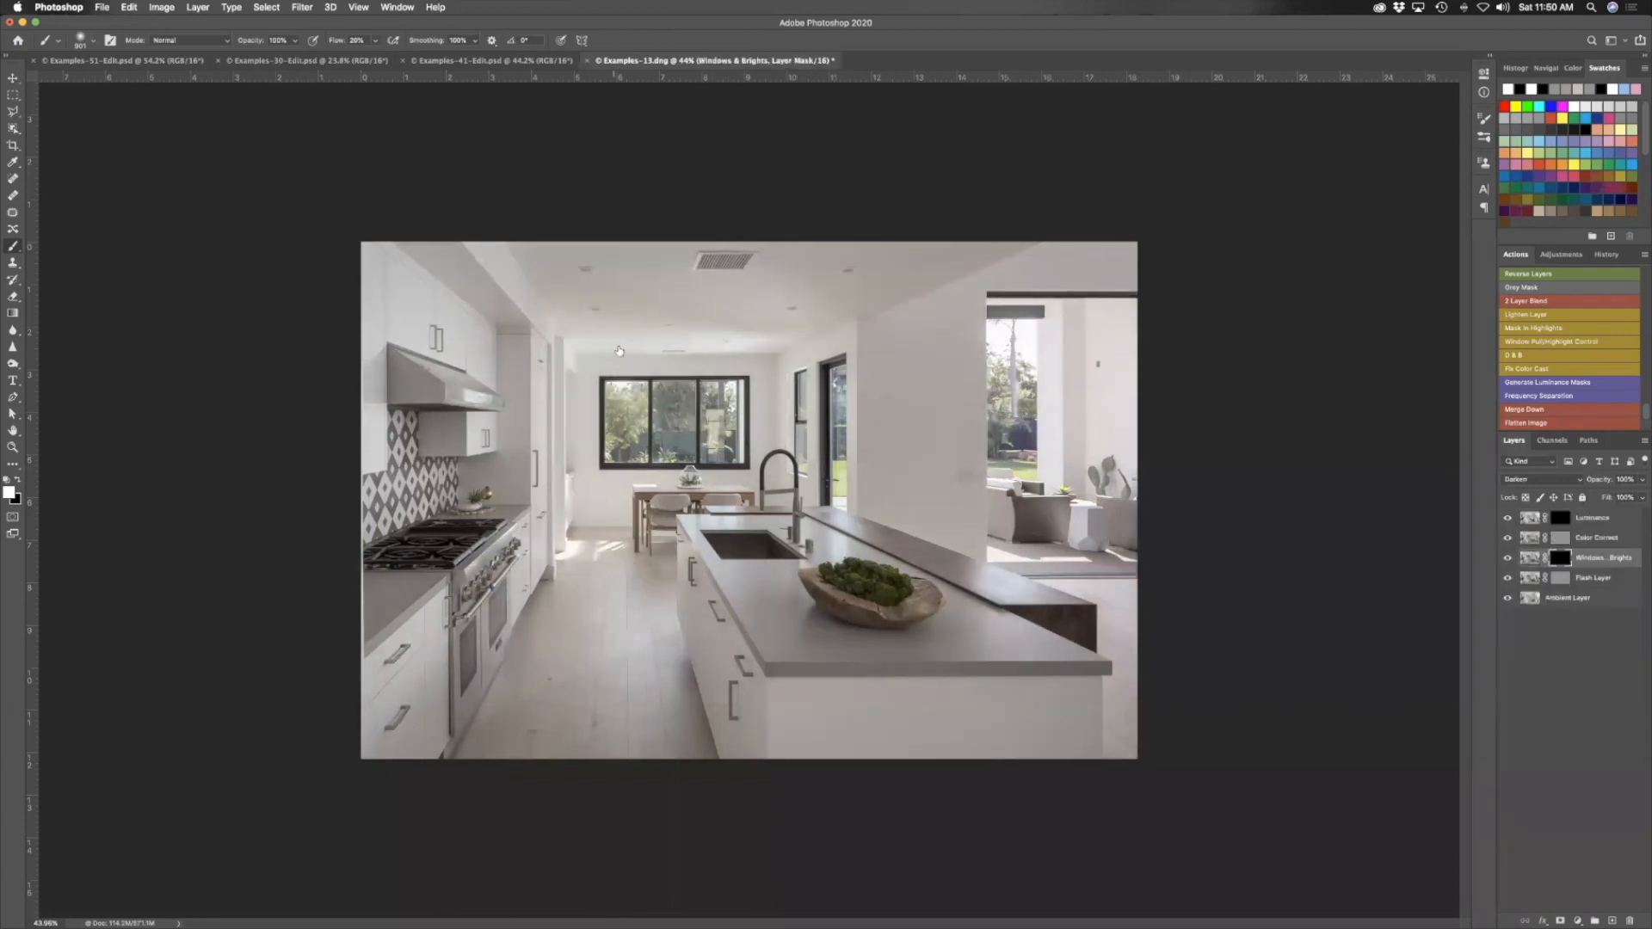
drag(672, 430, 624, 415)
mouse_move(645, 404)
mouse_down()
mouse_move(727, 400)
mouse_move(718, 430)
mouse_move(676, 443)
mouse_up()
mouse_move(852, 379)
mouse_down()
mouse_move(814, 386)
mouse_move(840, 375)
mouse_move(836, 503)
mouse_up()
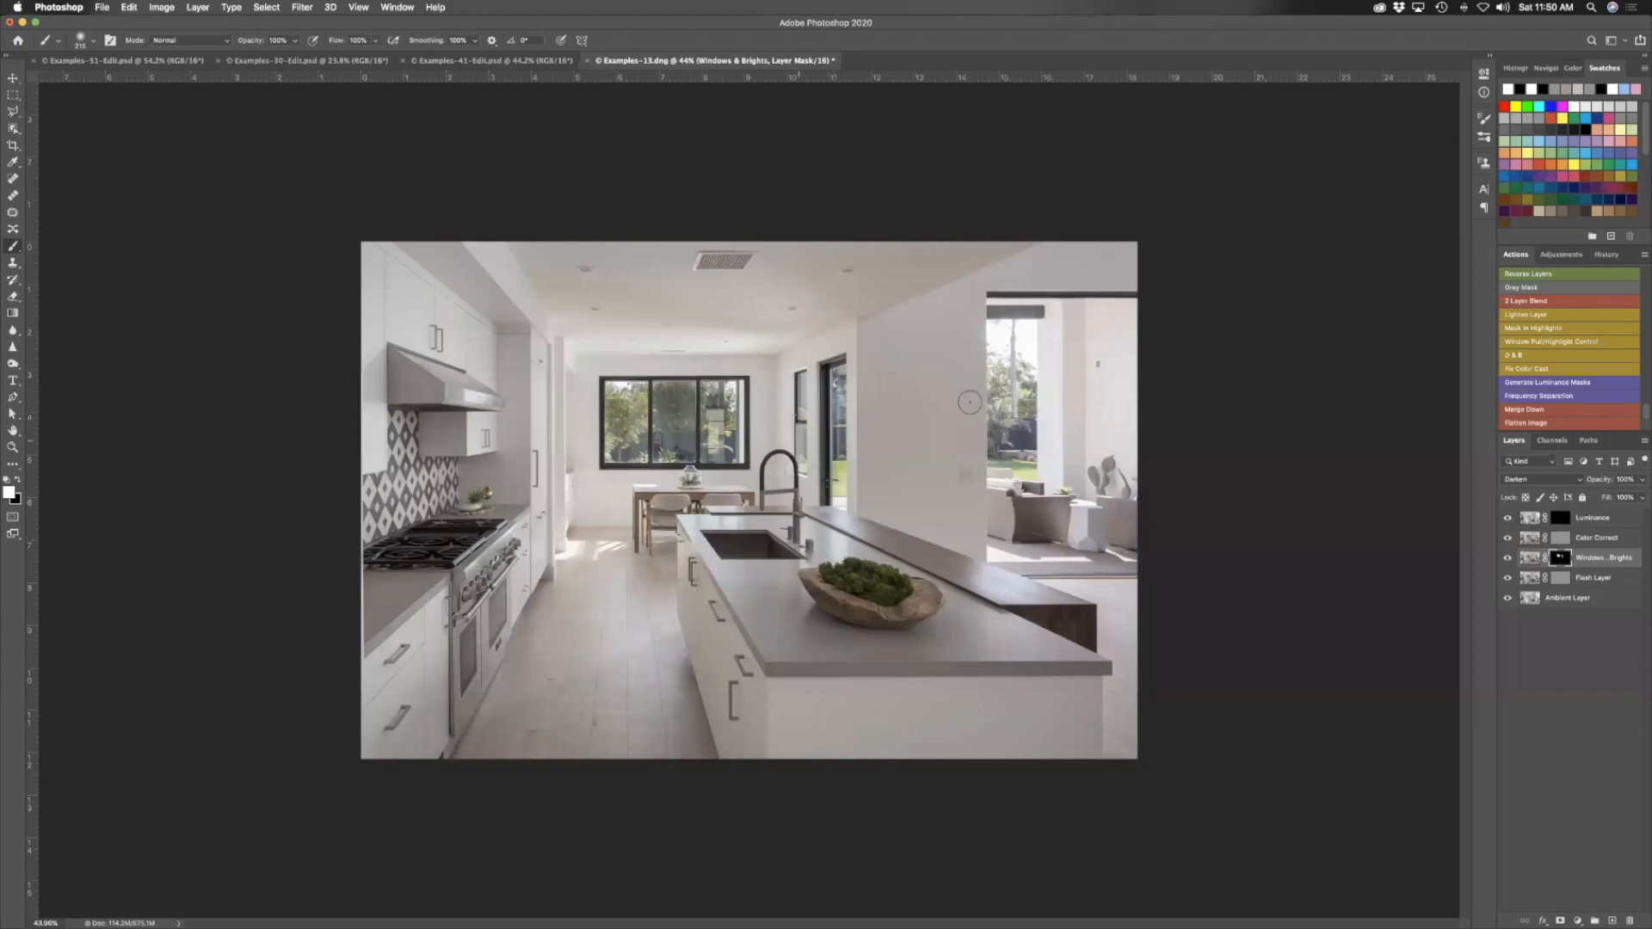
mouse_move(1038, 375)
mouse_down()
mouse_move(1018, 330)
mouse_move(1034, 467)
mouse_move(1060, 502)
mouse_move(1127, 522)
mouse_up()
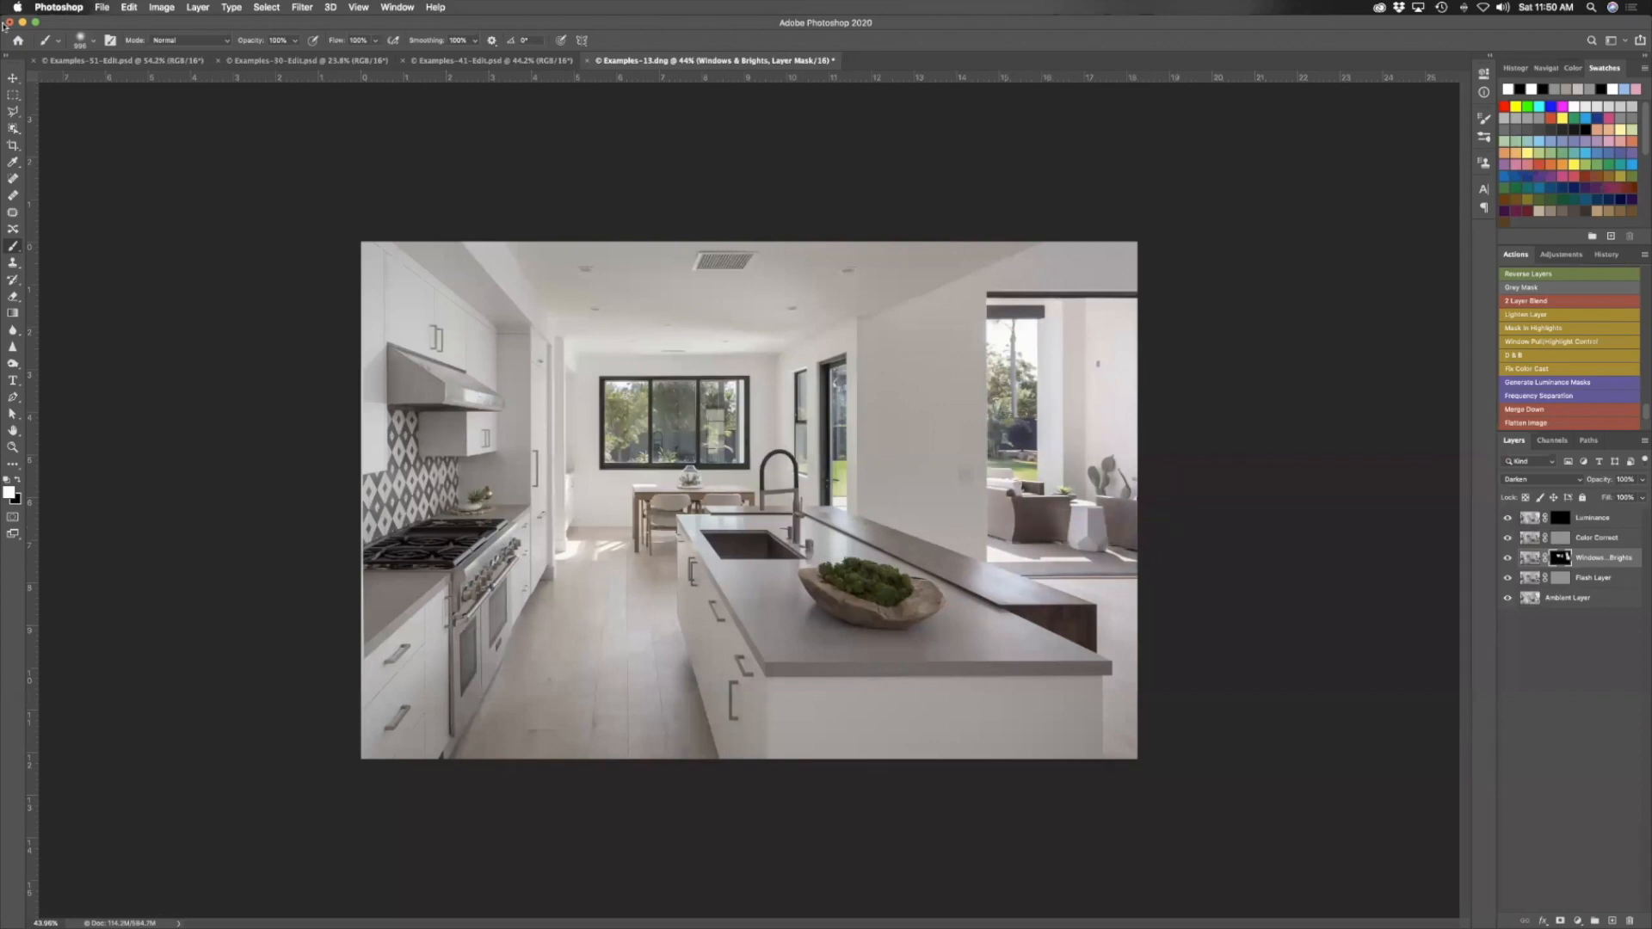
Make a rectangular selection around the patio opening, paint white inside it on the Windows & Brights mask, and deselect
click(13, 95)
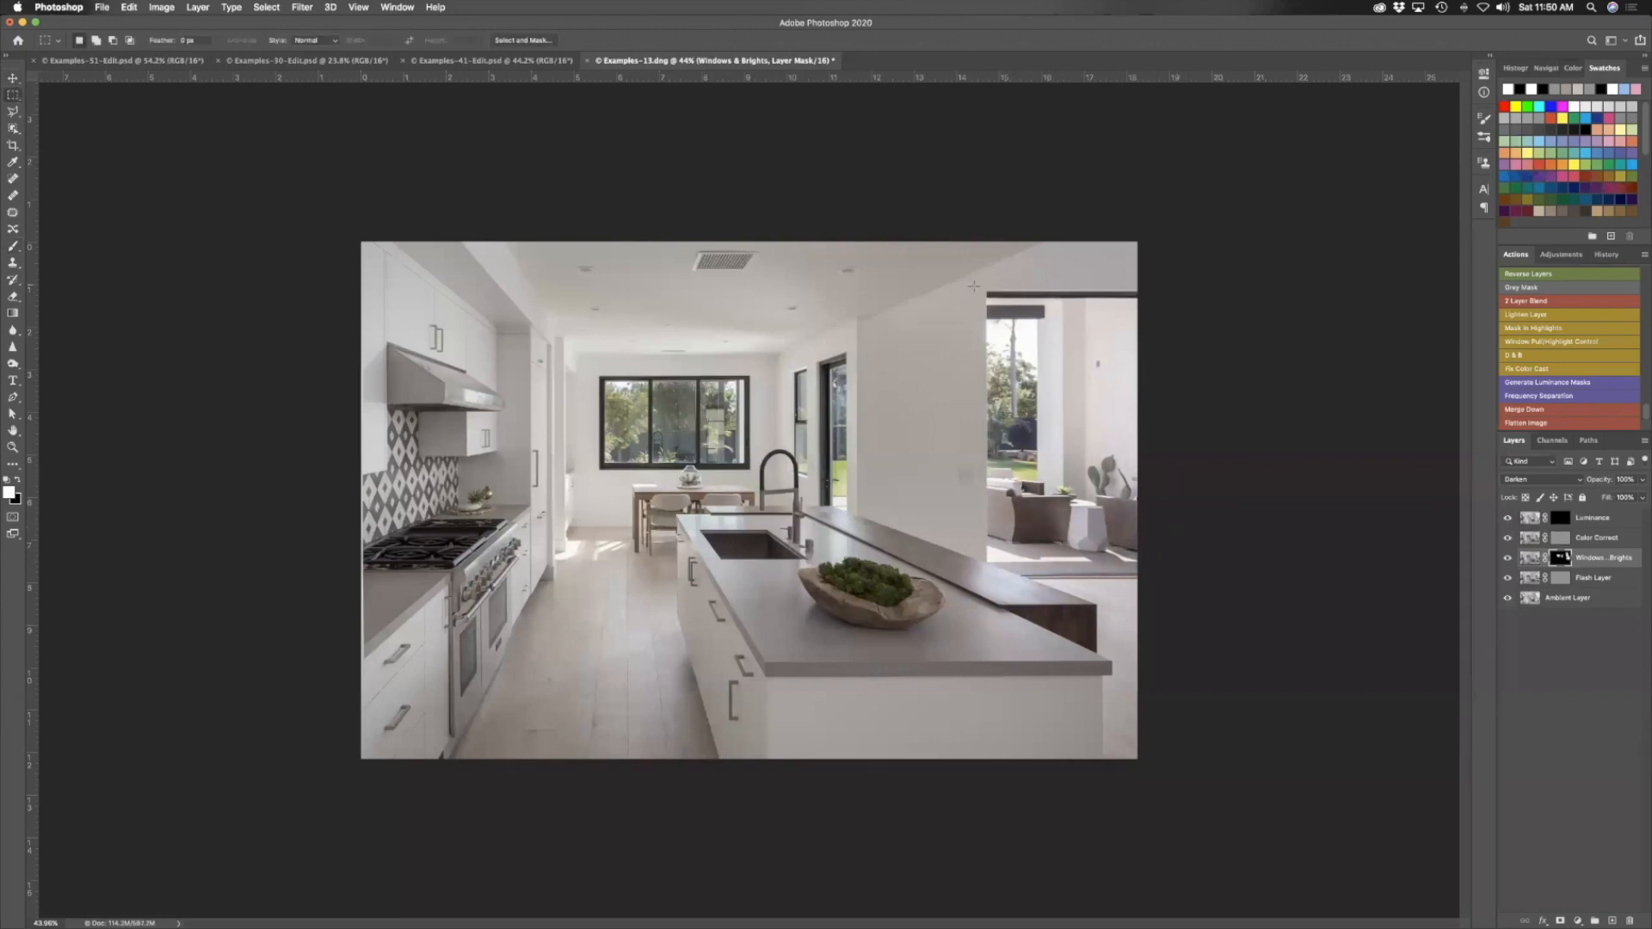
mouse_move(1137, 291)
mouse_down()
mouse_move(986, 314)
mouse_move(985, 563)
mouse_up()
key(b)
drag(1024, 410, 1049, 411)
mouse_move(1288, 544)
mouse_down()
mouse_move(880, 493)
mouse_move(1075, 481)
mouse_move(1213, 570)
mouse_move(983, 370)
mouse_move(1058, 284)
mouse_move(1153, 431)
mouse_move(1157, 357)
mouse_up()
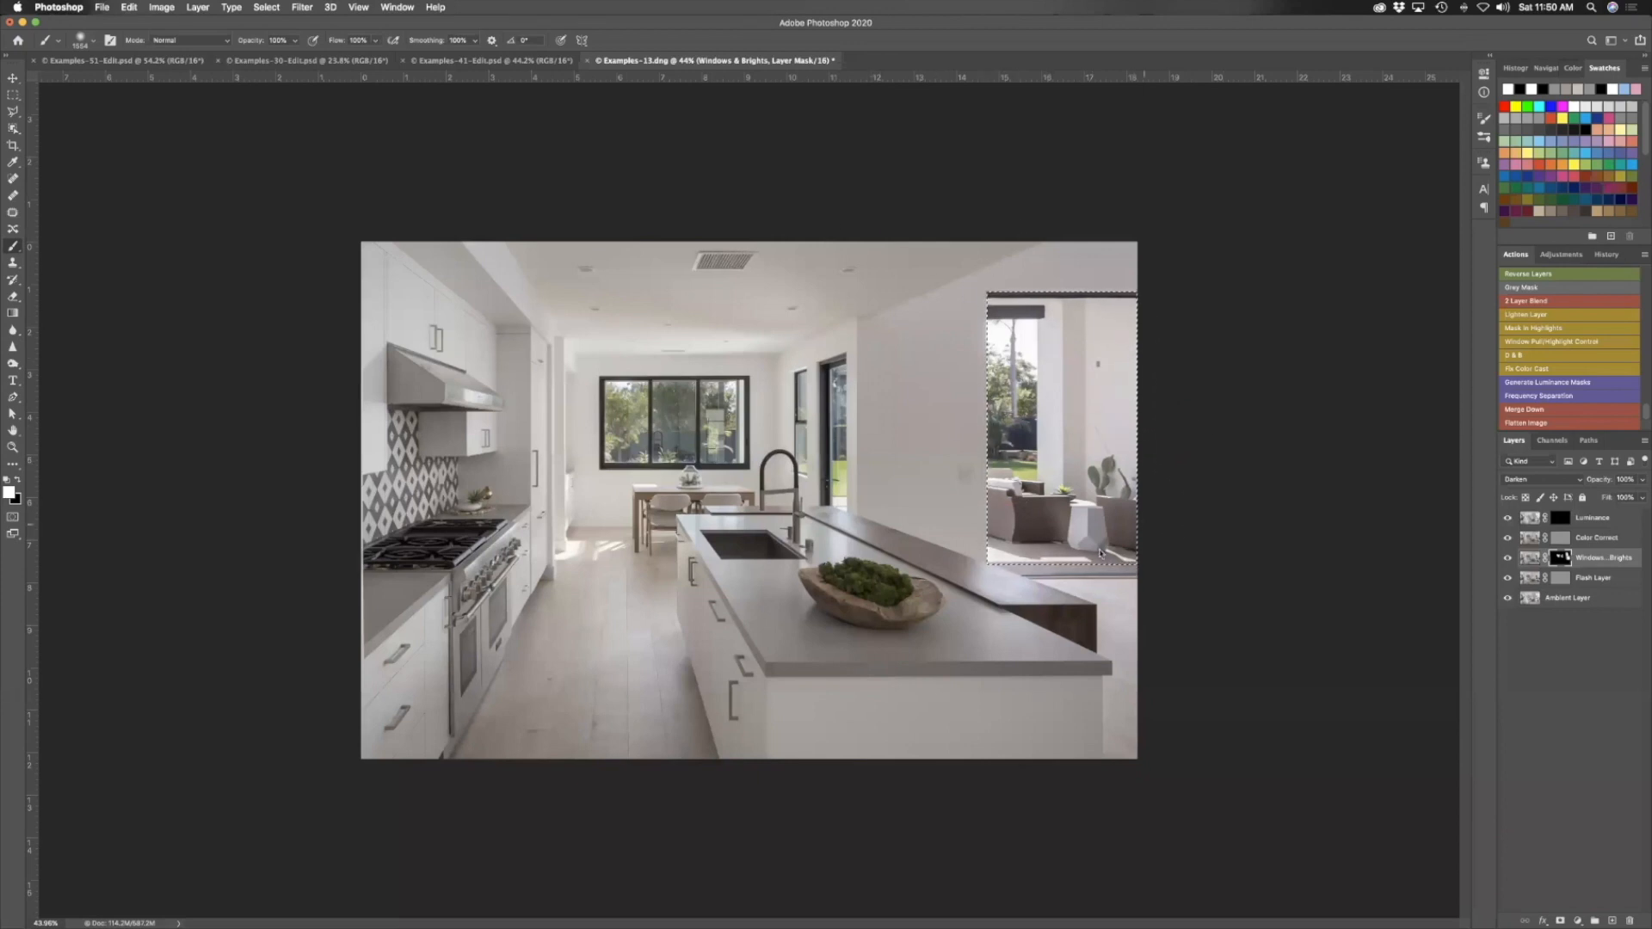
key(super+d)
Refine the Windows & Brights mask along the patio floor and paint black at the corner where the wall meets the wooden bar top
scroll(1101, 605, up, 8)
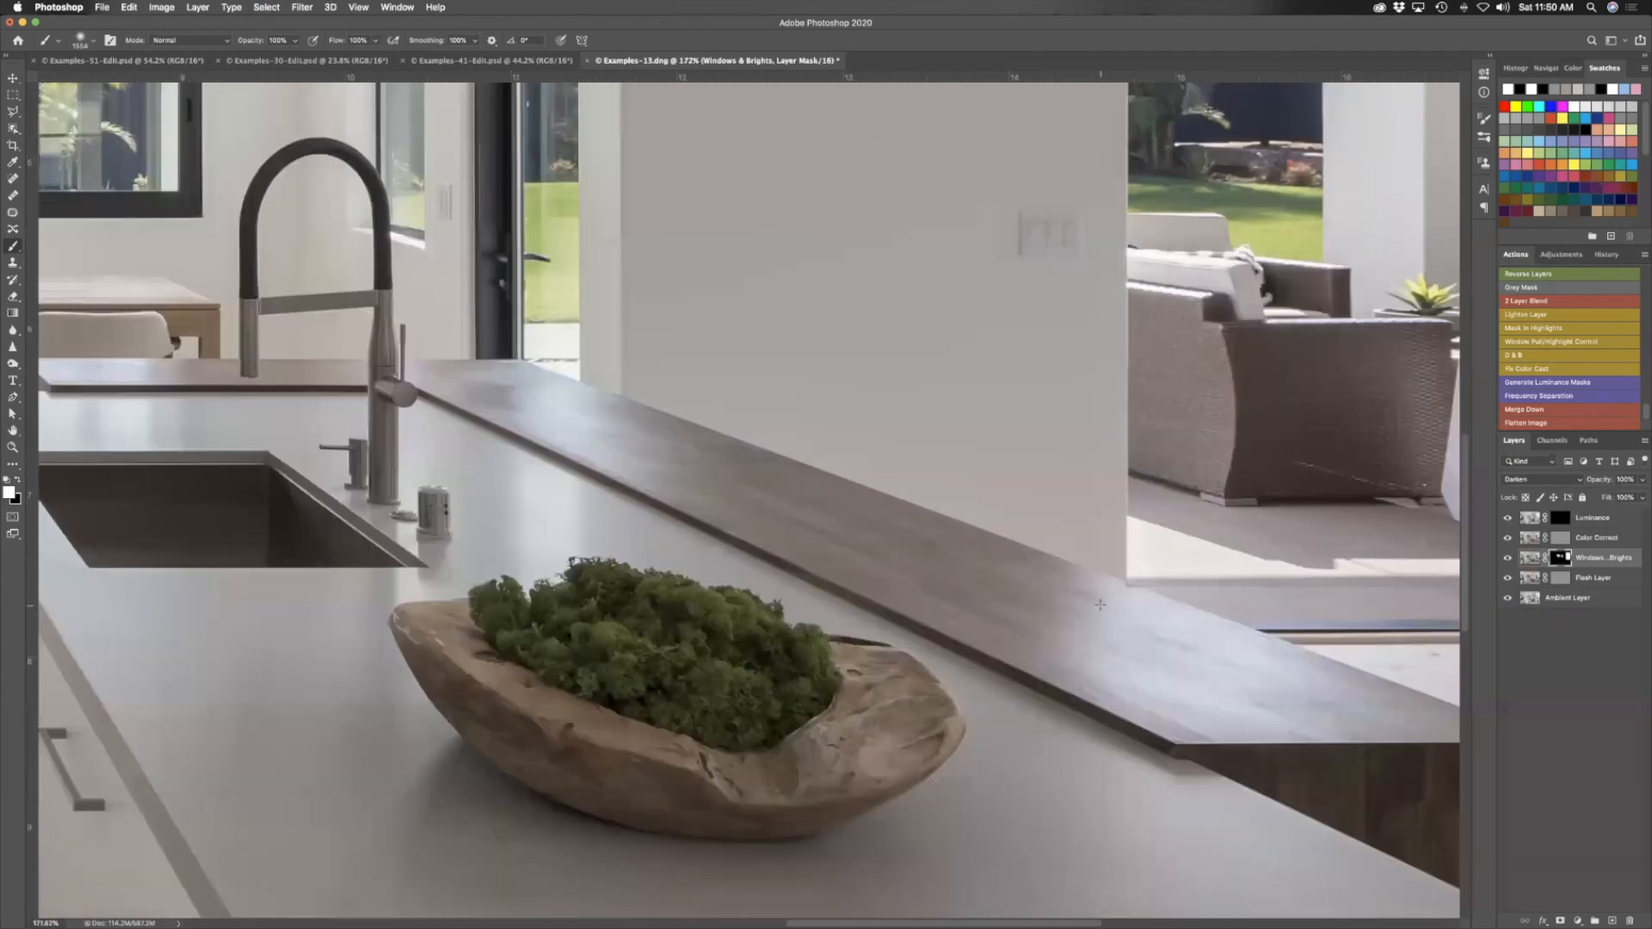
scroll(1098, 605, right, 5)
drag(1215, 603, 672, 591)
drag(1160, 574, 1064, 581)
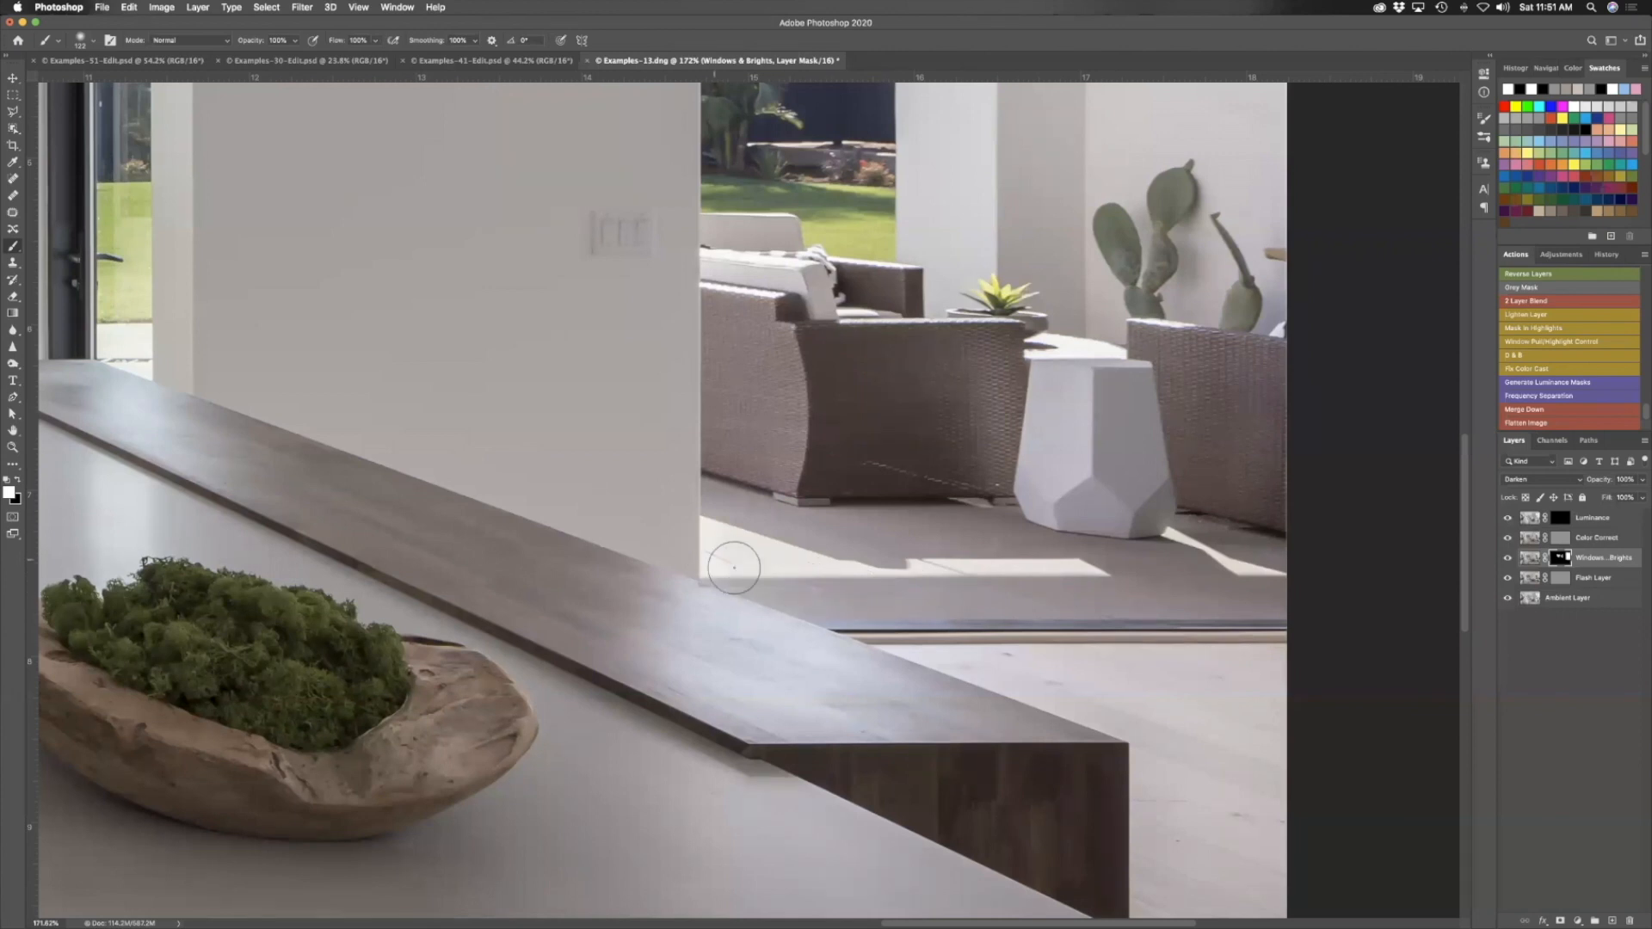
scroll(699, 590, up, 5)
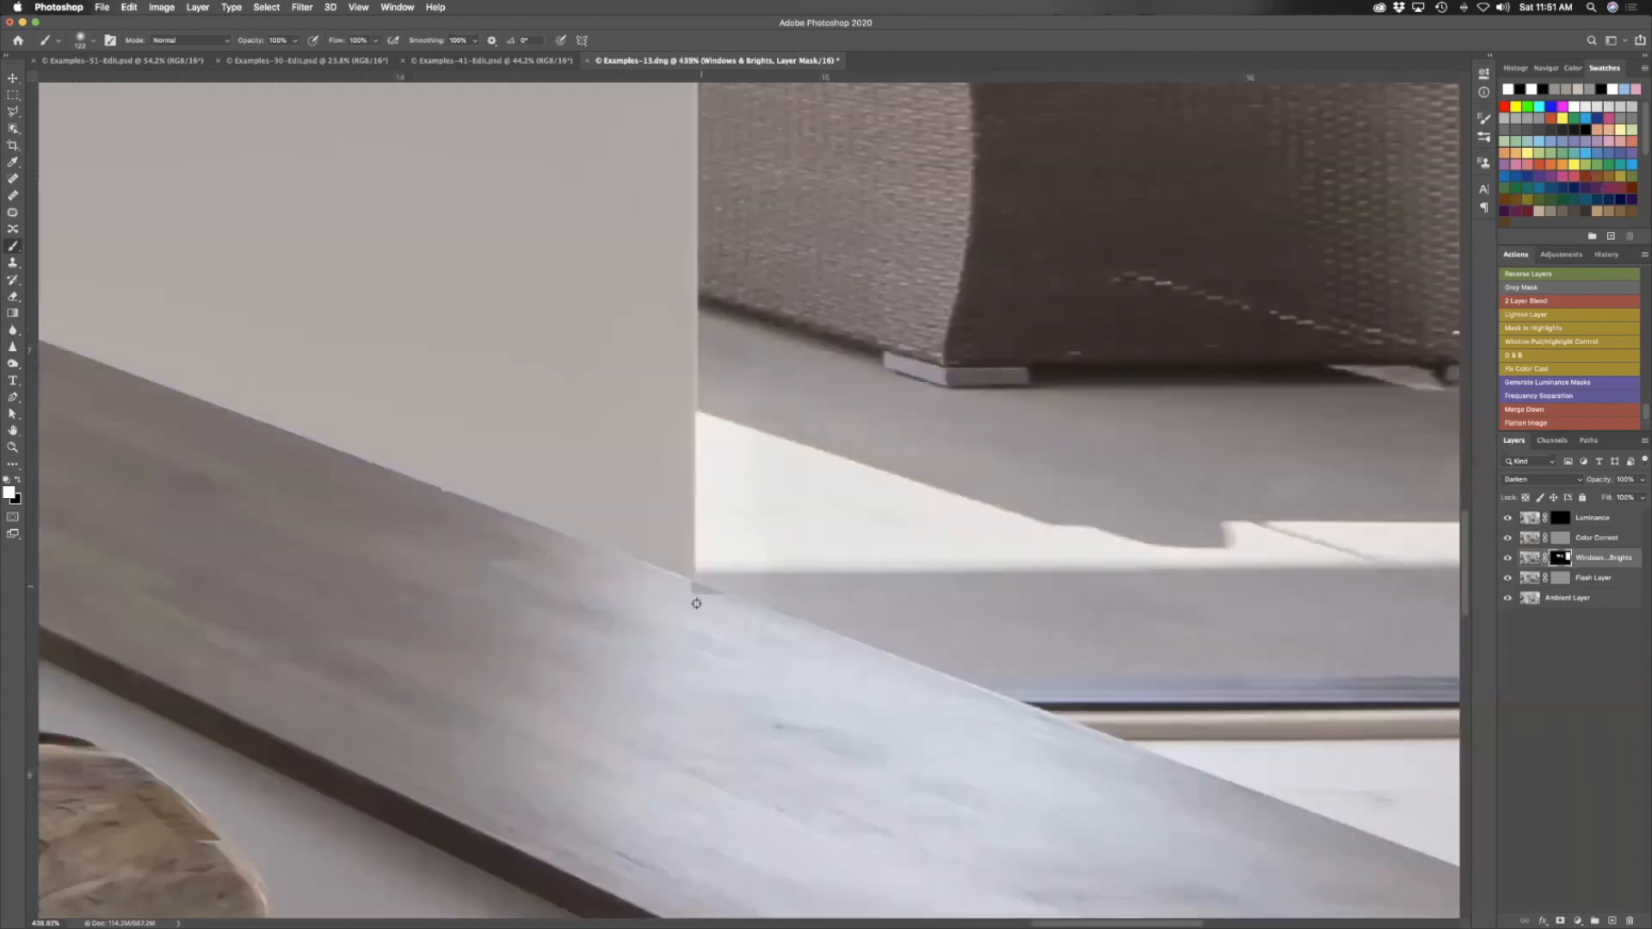
key(x)
drag(746, 607, 524, 605)
drag(714, 595, 691, 589)
scroll(801, 591, down, 5)
scroll(802, 591, down, 6)
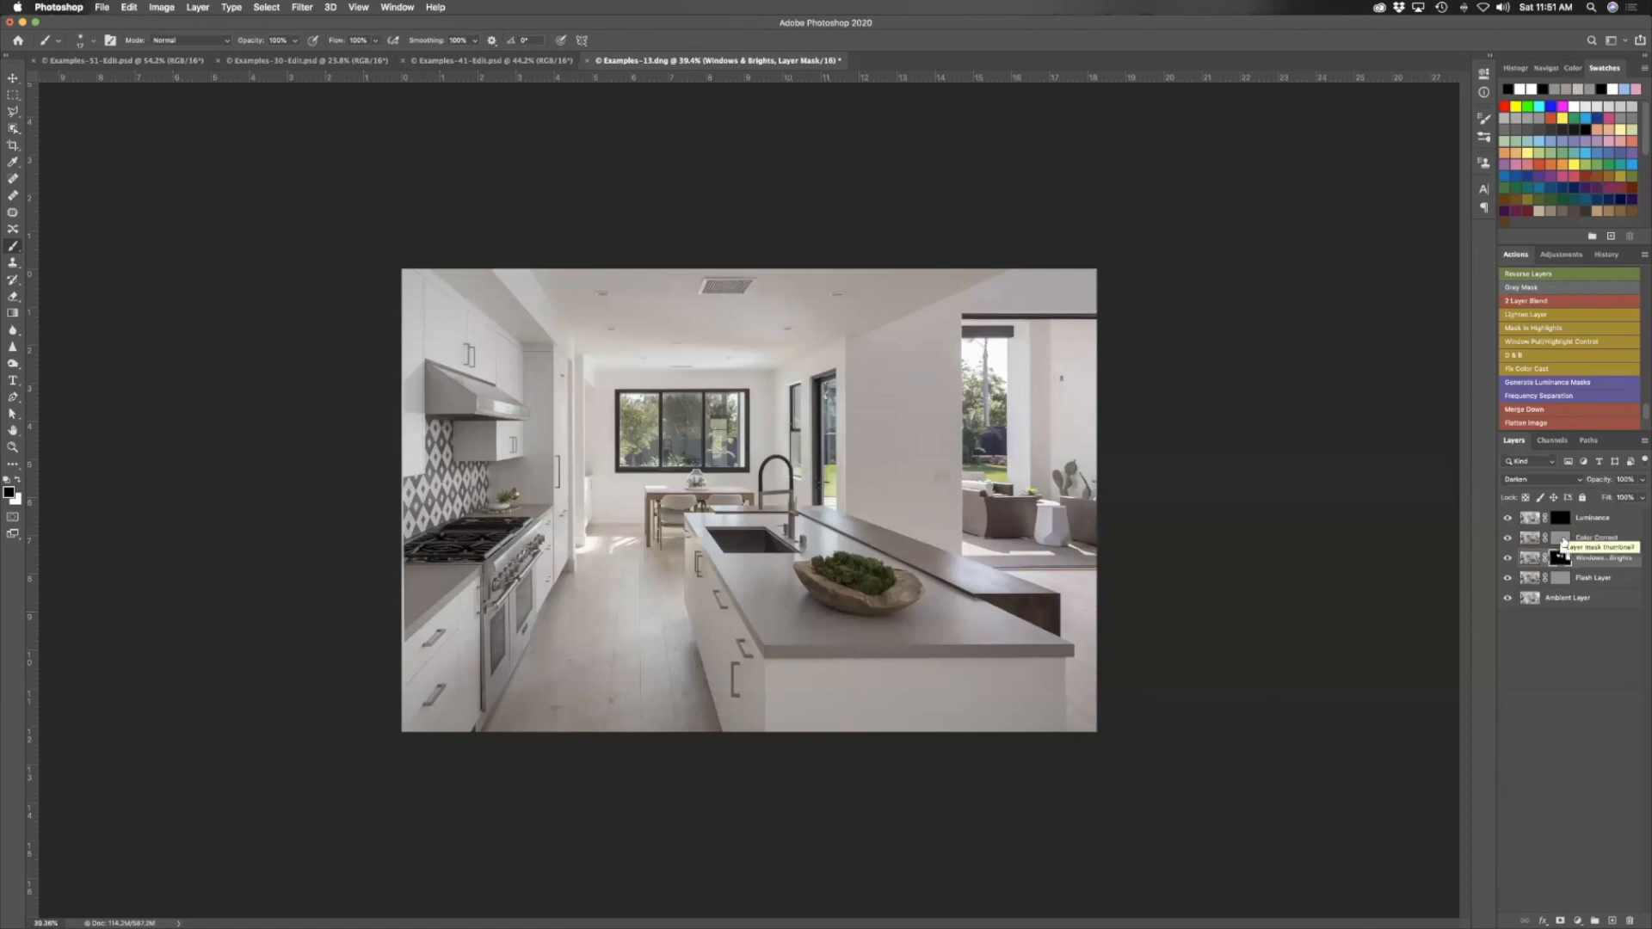
On the Color Correct layer itself, sample the neutral tone of the upper cabinets and paint it at 20% flow across the ceiling
click(1561, 539)
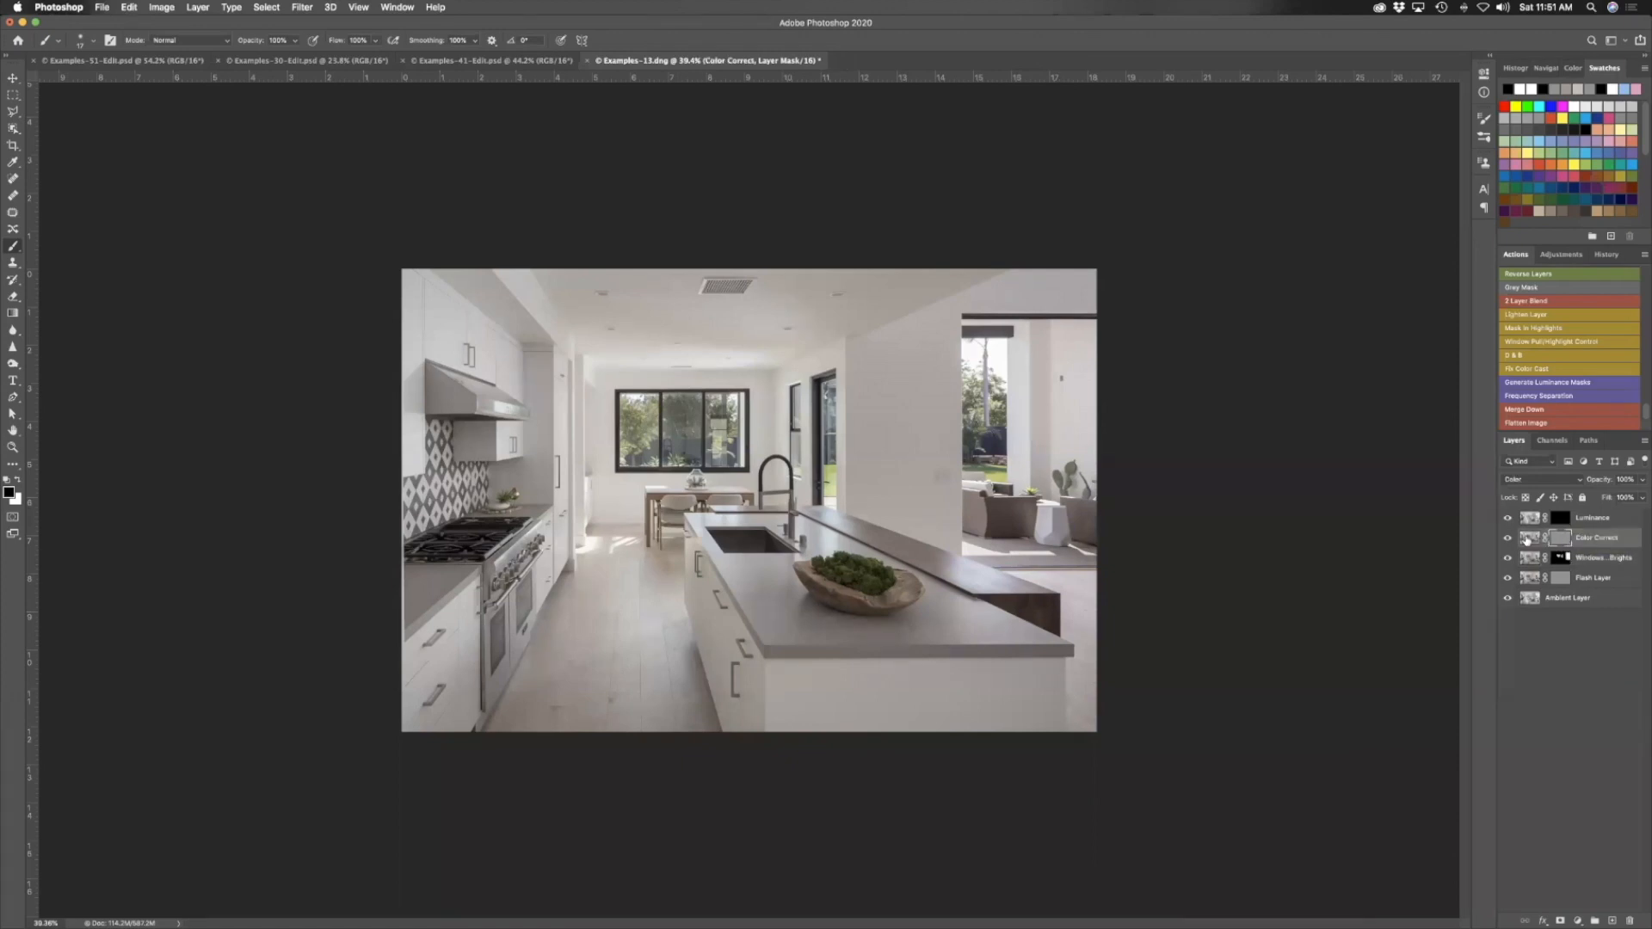
click(1529, 539)
drag(685, 351, 794, 365)
alt+click(464, 304)
drag(606, 329, 619, 329)
key(shift+2)
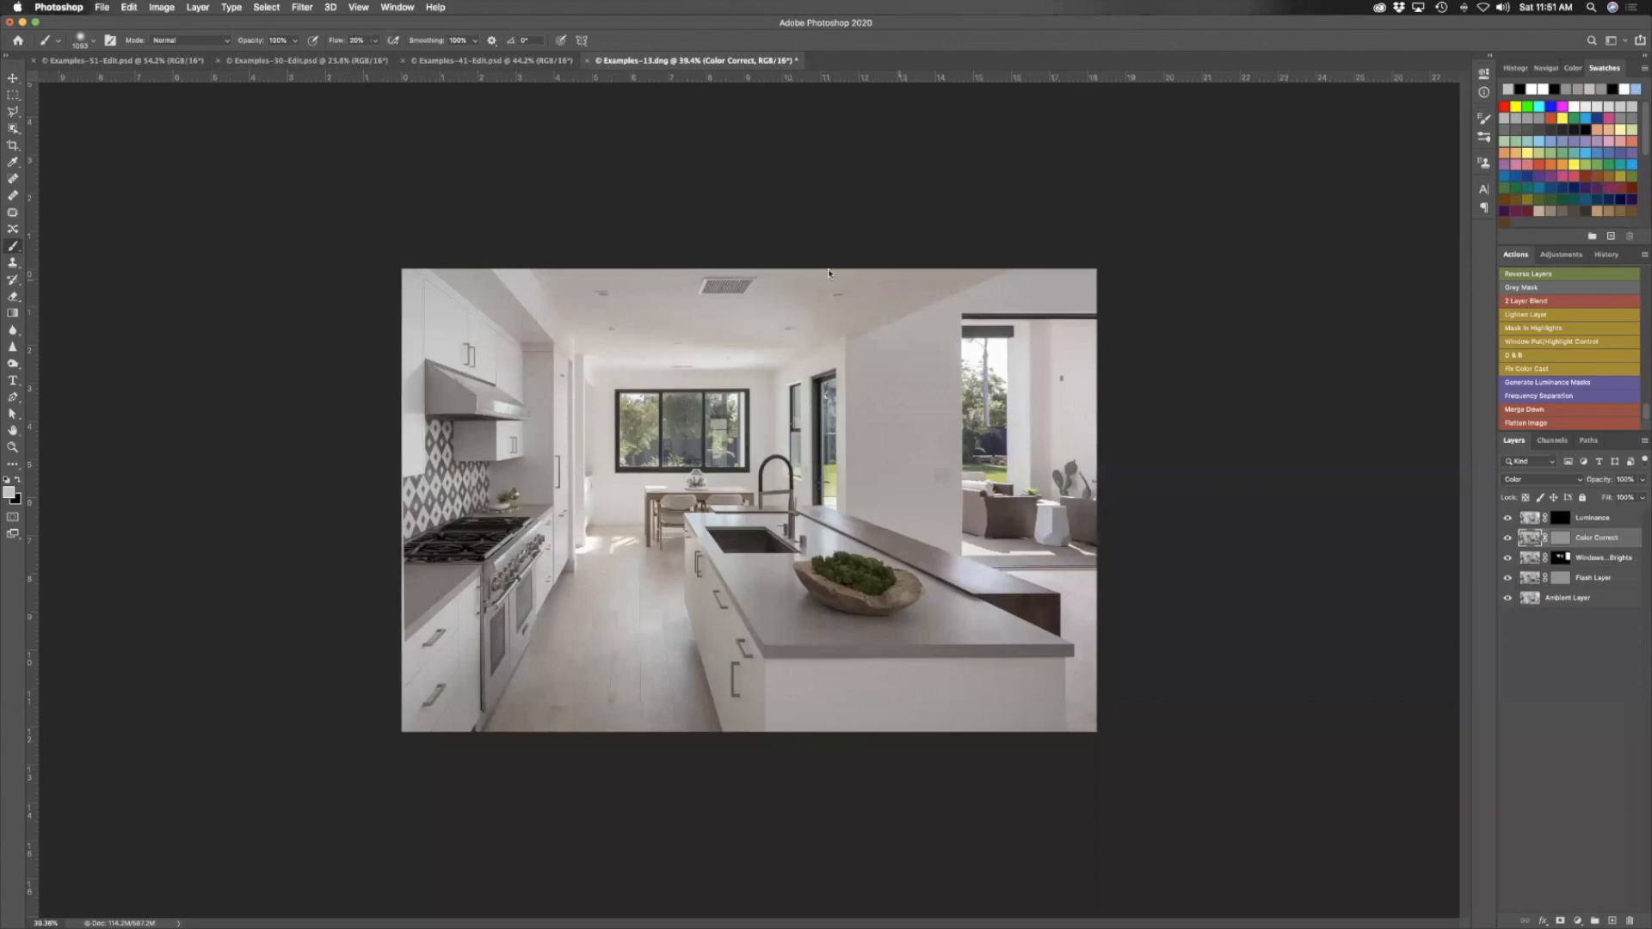
mouse_move(915, 243)
mouse_down()
mouse_move(999, 233)
mouse_move(782, 270)
mouse_up()
drag(745, 339, 711, 331)
drag(727, 296, 790, 295)
Compare the image with and without the Color Correct layer
click(1507, 539)
click(1508, 540)
click(1508, 539)
click(1507, 540)
click(1507, 539)
click(1507, 539)
click(1507, 540)
click(1507, 539)
click(1508, 539)
click(1508, 539)
Paint on the Color Correct layer's mask over the wood floor beside the island
click(1561, 539)
drag(629, 636, 671, 635)
key(x)
Paint white at 20% flow on the Luminance mask over the ceiling and the cabinets around the range hood
click(1580, 521)
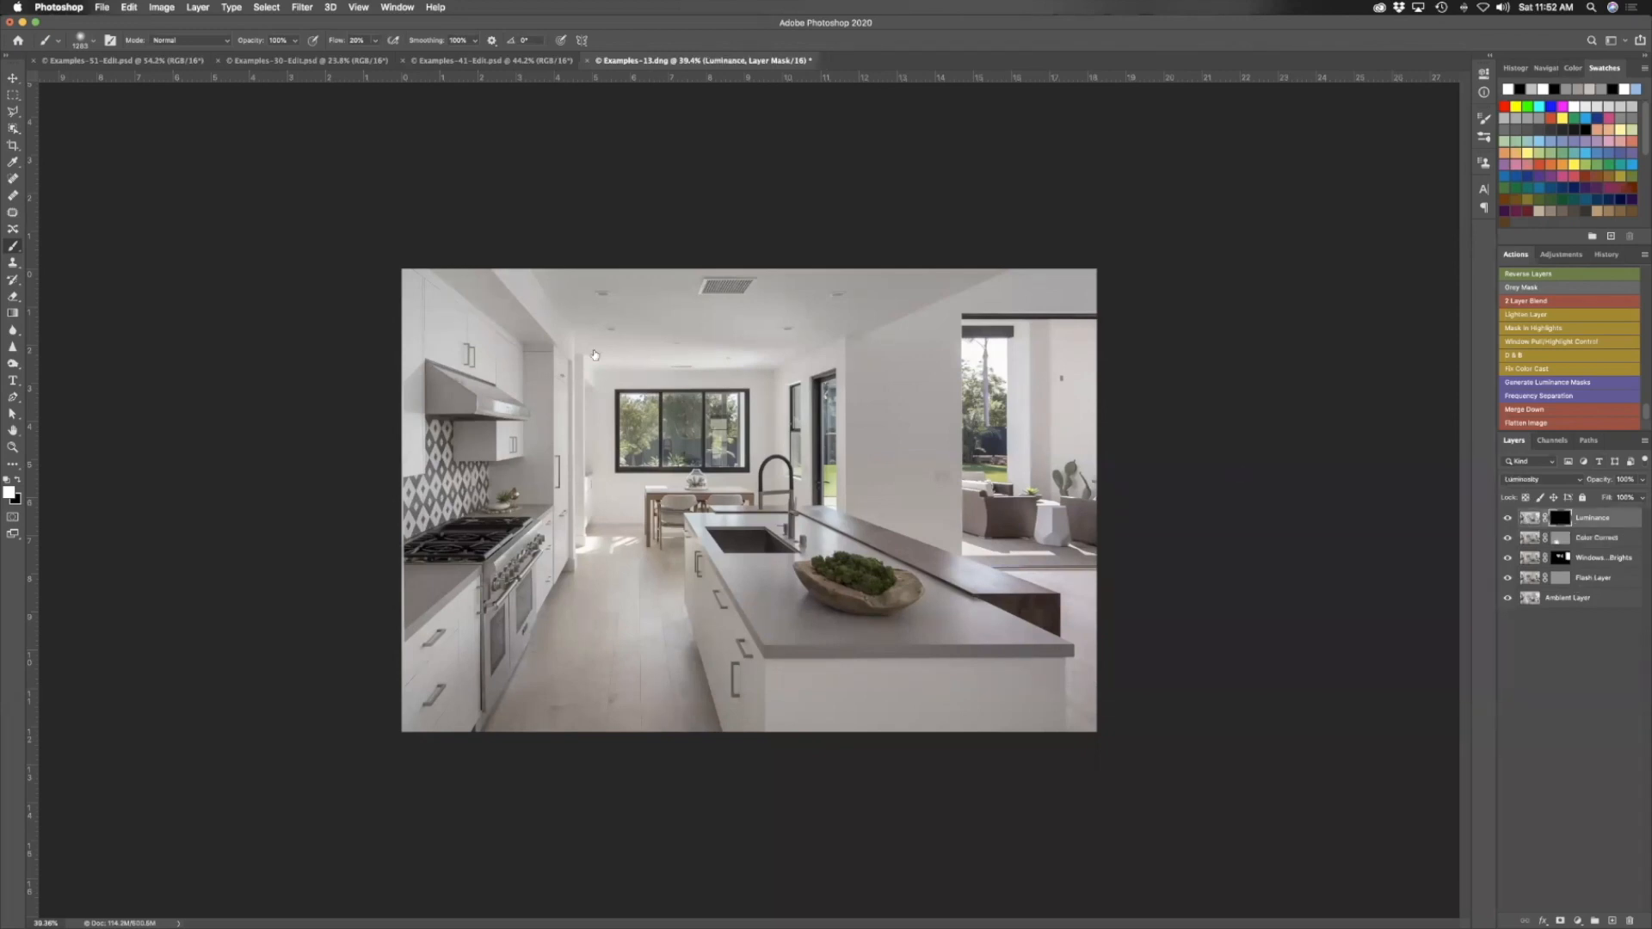
drag(707, 356, 635, 354)
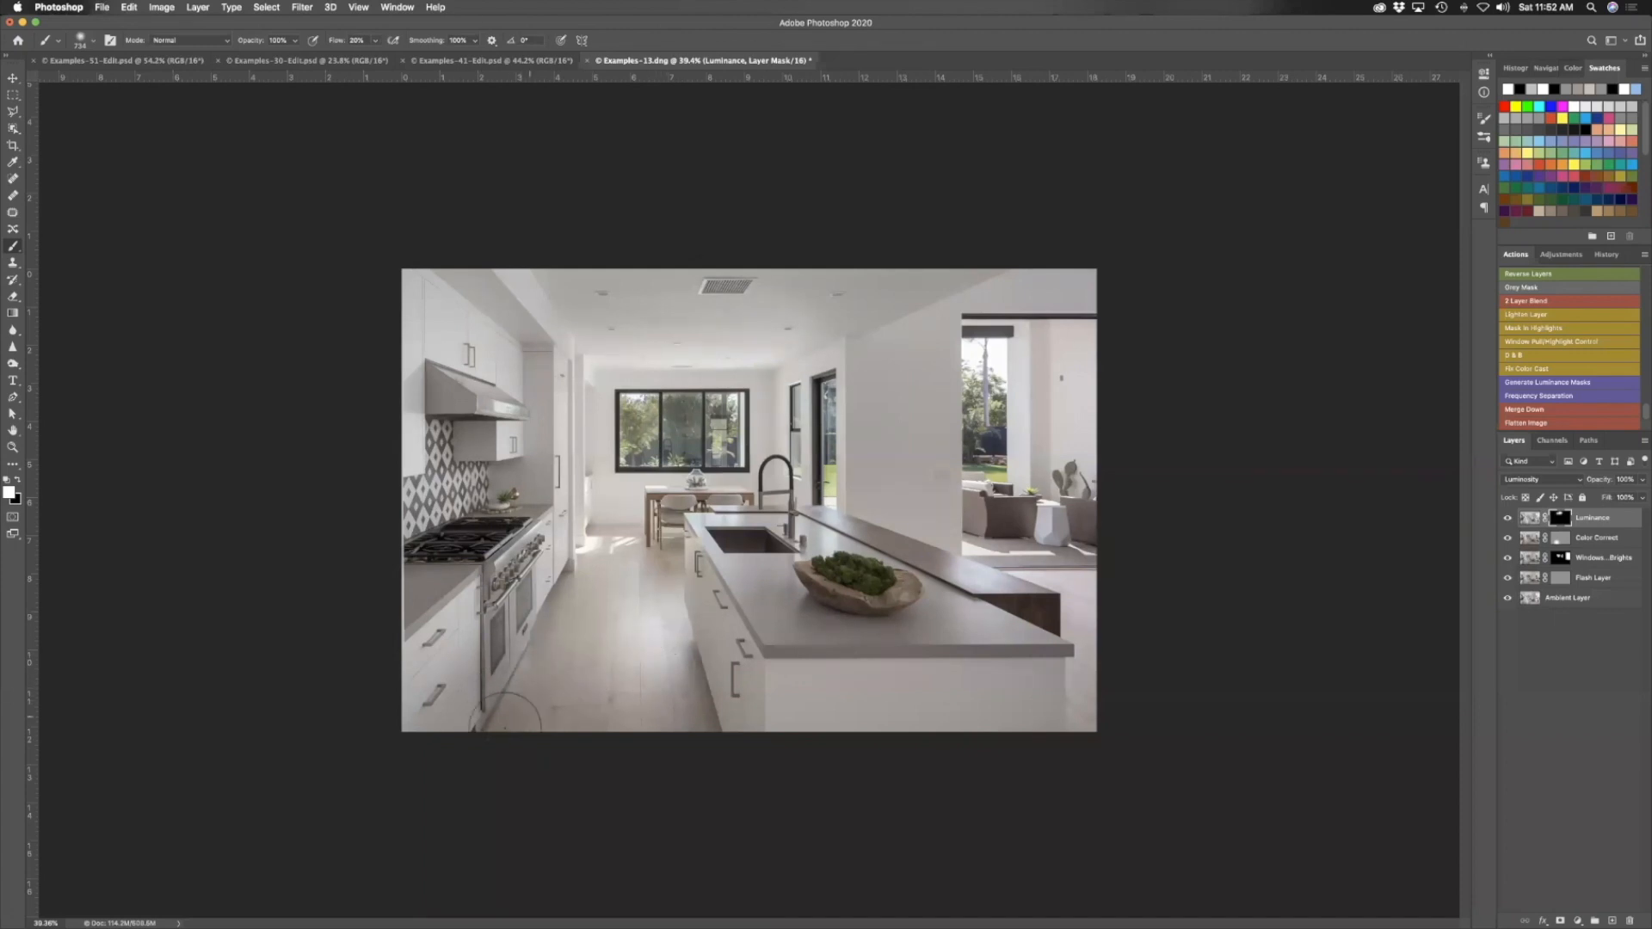
drag(410, 403, 439, 406)
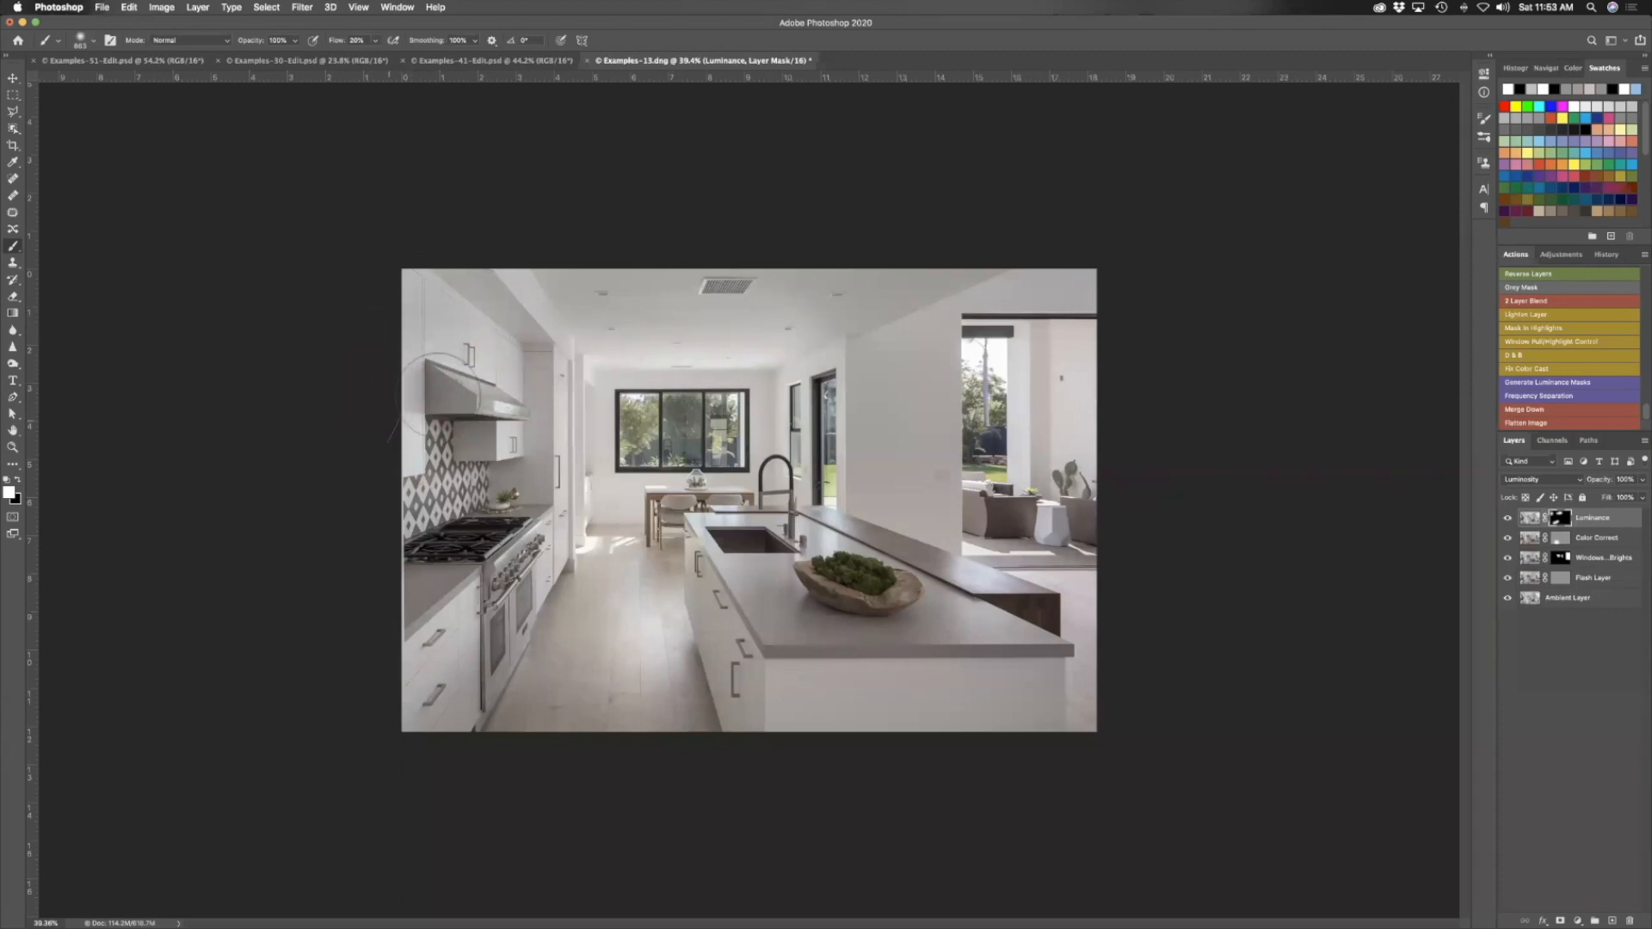
mouse_move(420, 397)
mouse_down()
mouse_move(417, 375)
mouse_move(435, 383)
mouse_move(410, 378)
mouse_up()
drag(776, 294, 786, 279)
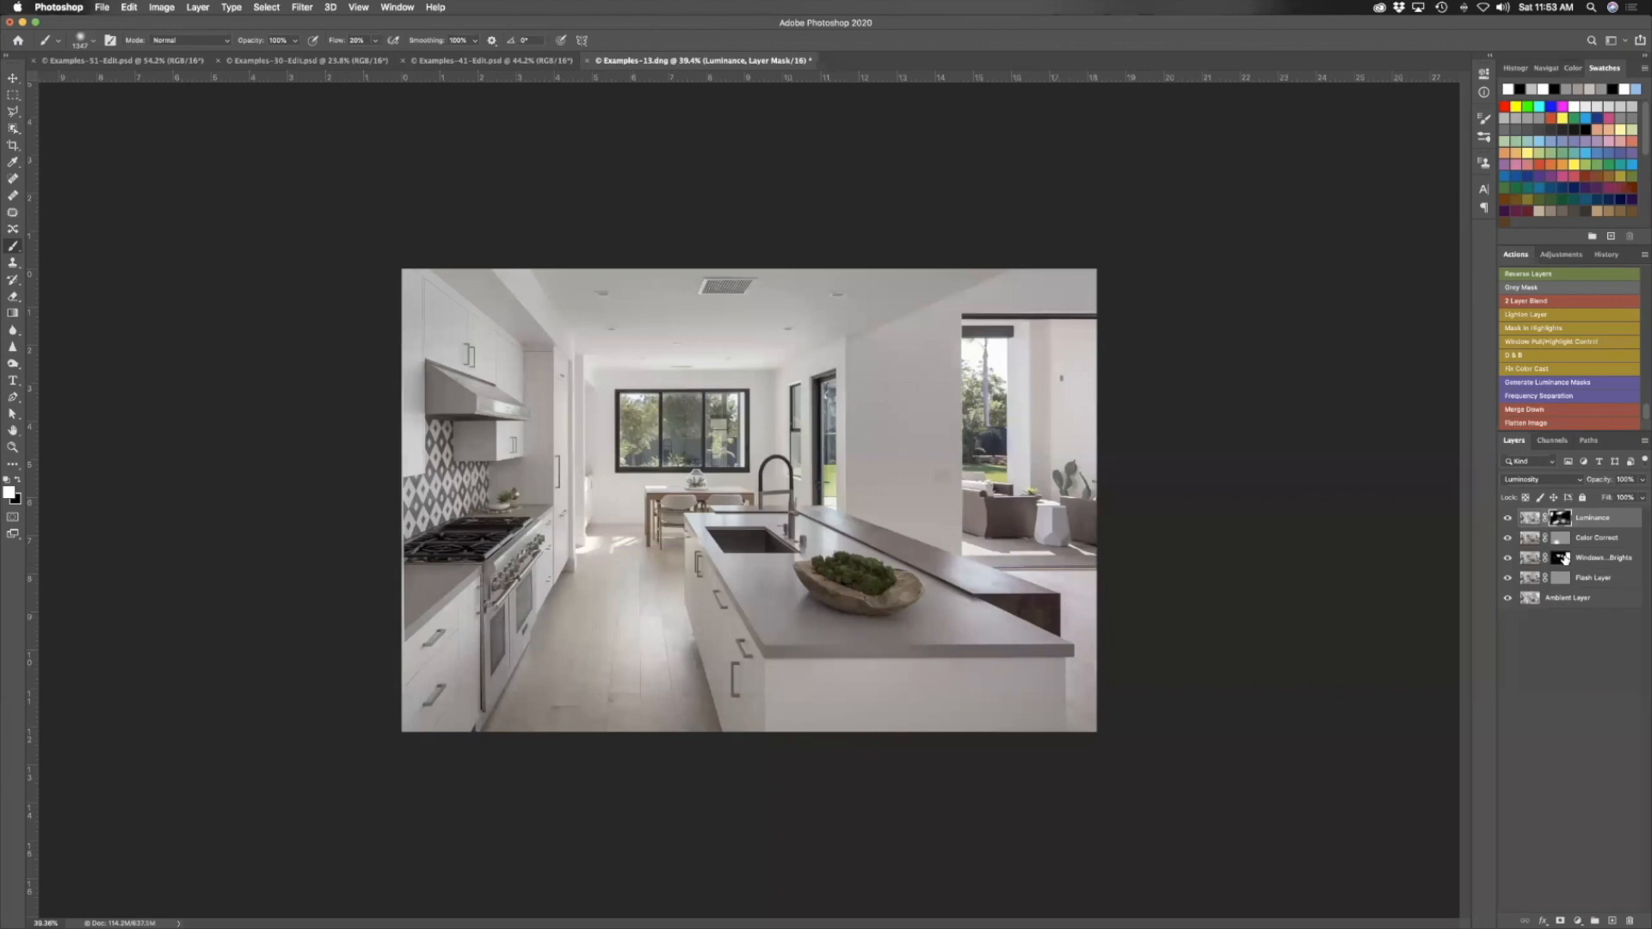
Paint white on the Windows & Brights mask over the sunlit floor beside the tall cabinets, and compare the image without that layer
click(1562, 557)
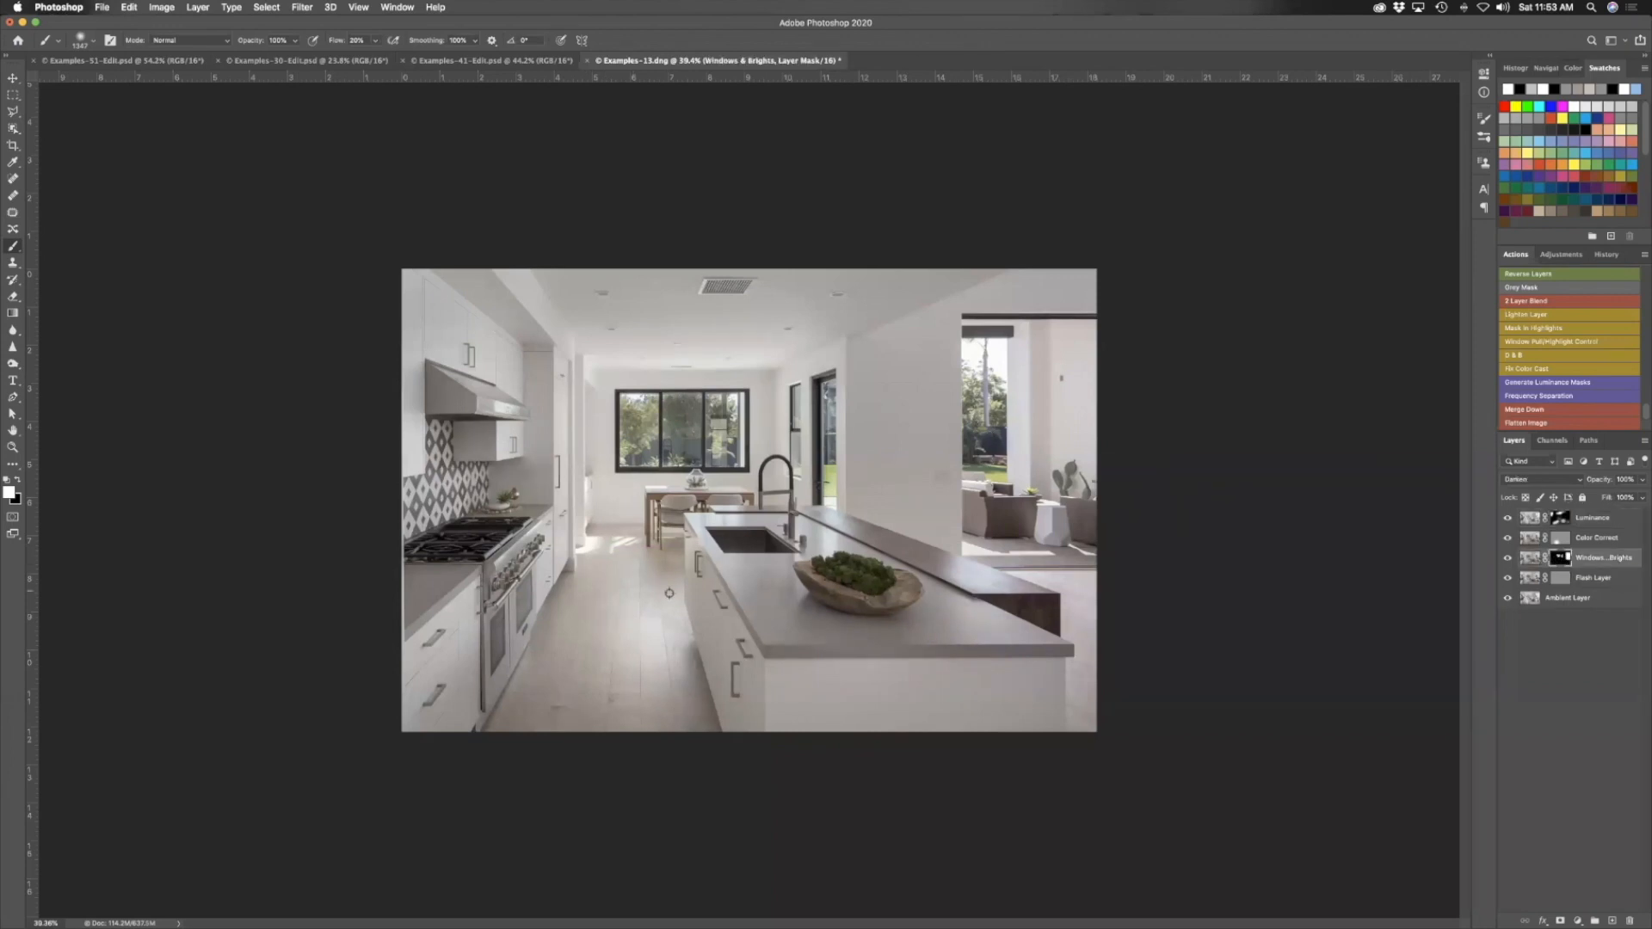
scroll(584, 542, up, 5)
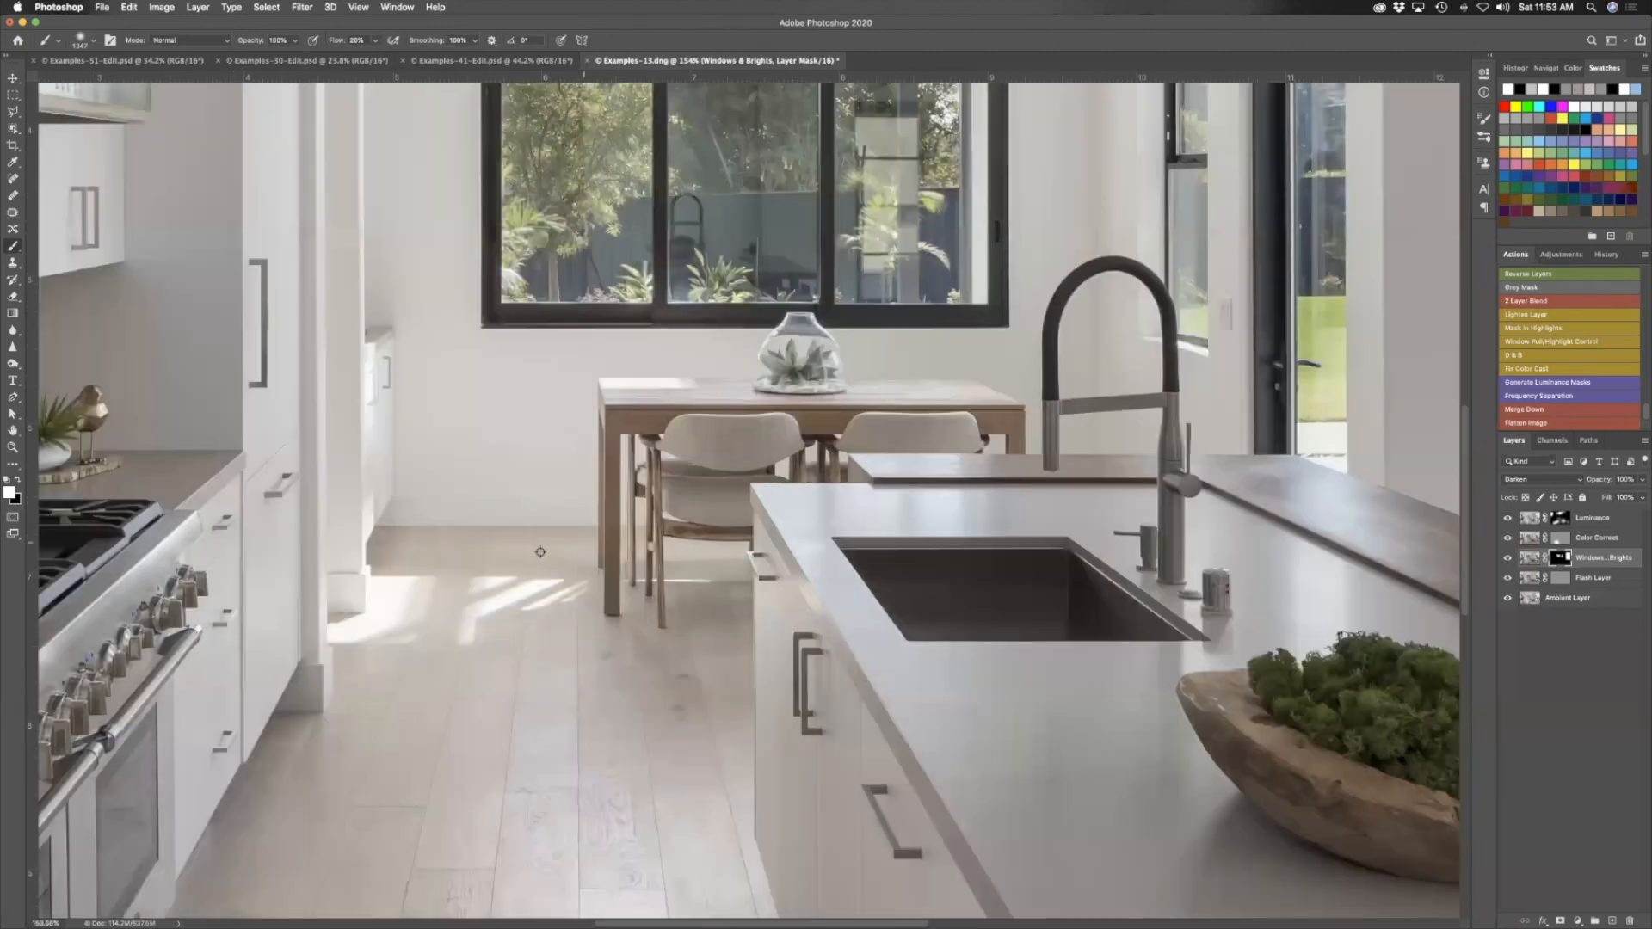
drag(411, 620, 221, 621)
drag(467, 631, 361, 638)
key(shift+8)
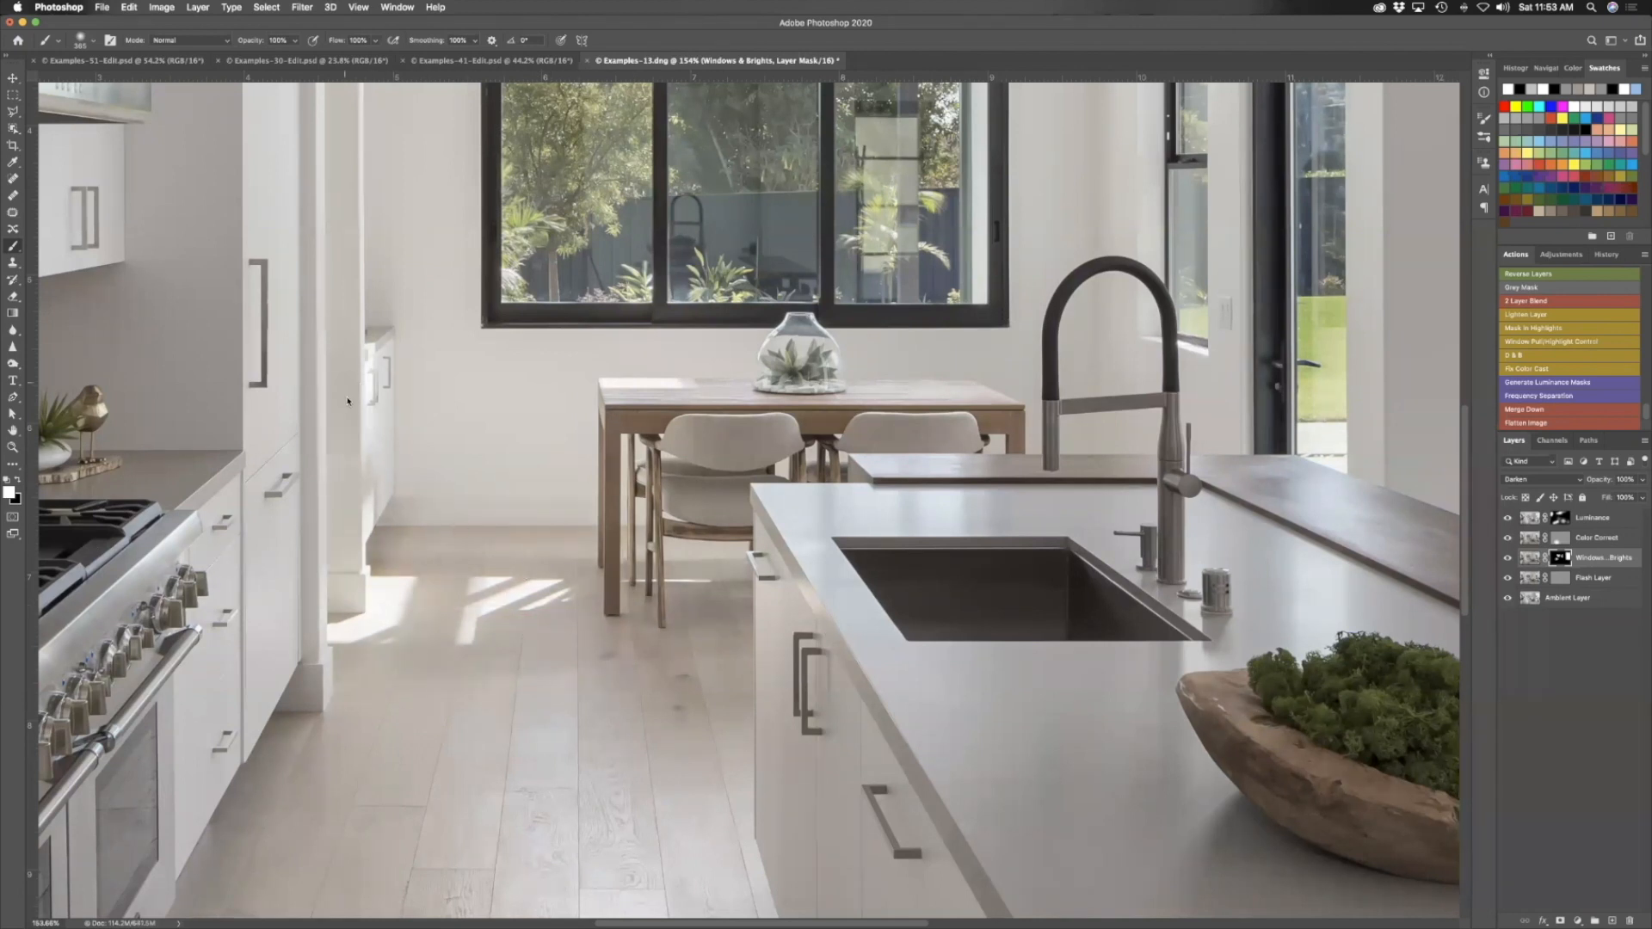
ctrl+alt+drag(386, 424, 342, 389)
key(x)
click(1507, 559)
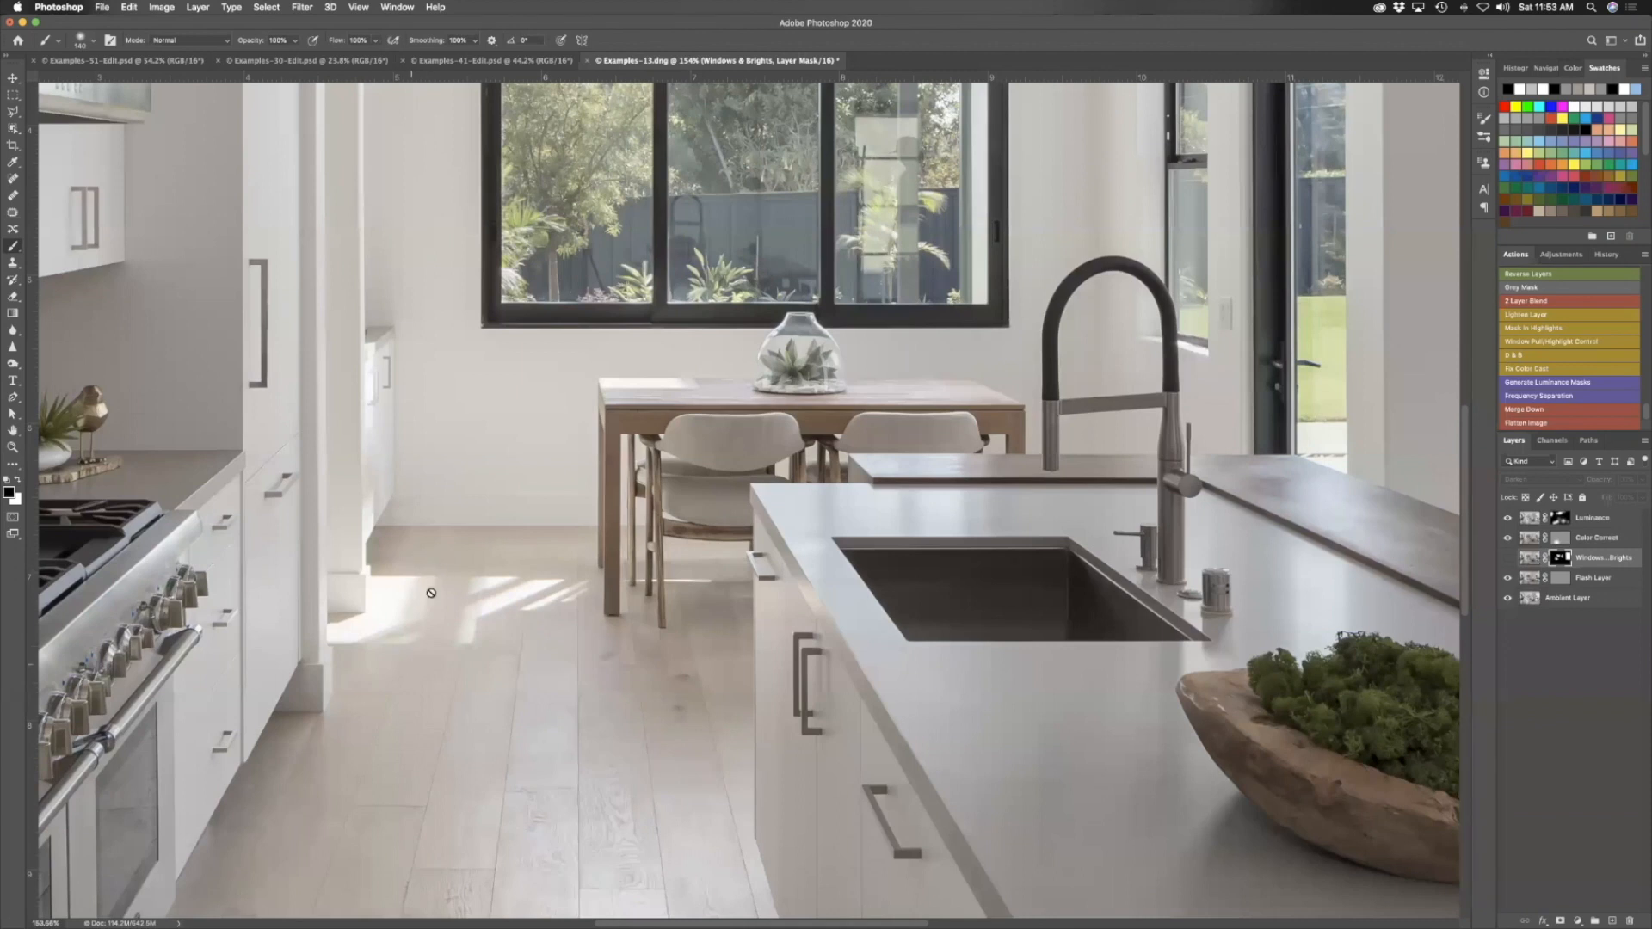
click(1507, 557)
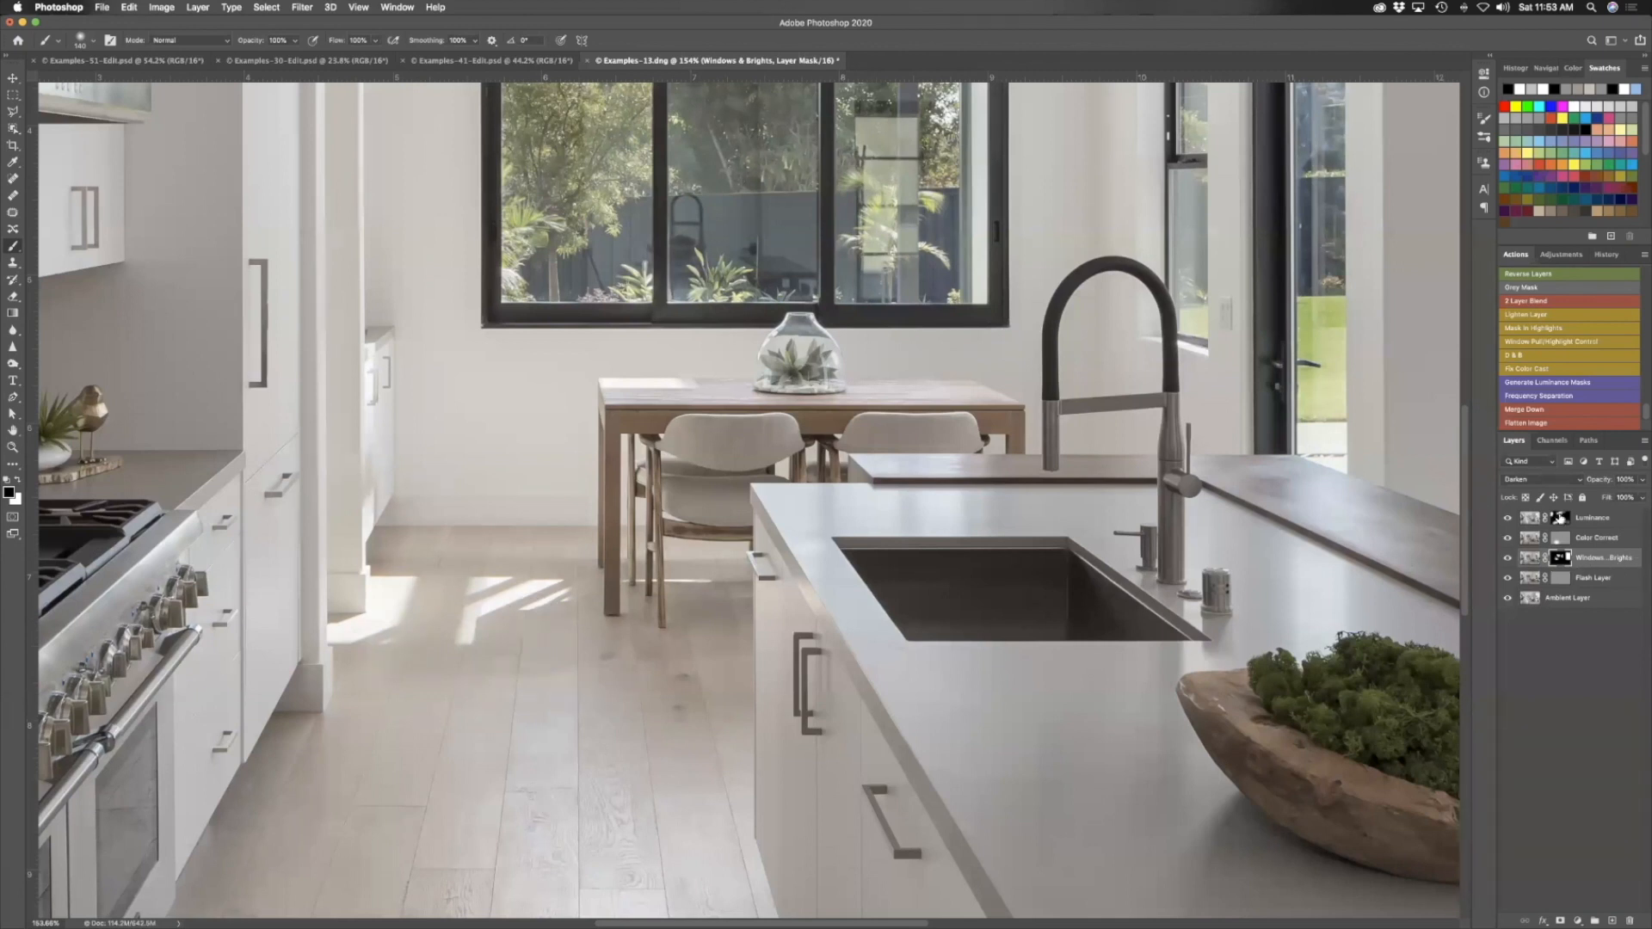
Rework the Luminance mask over the wood floor, painting black near the sunlit patches and white further forward
click(1560, 519)
drag(320, 689, 451, 705)
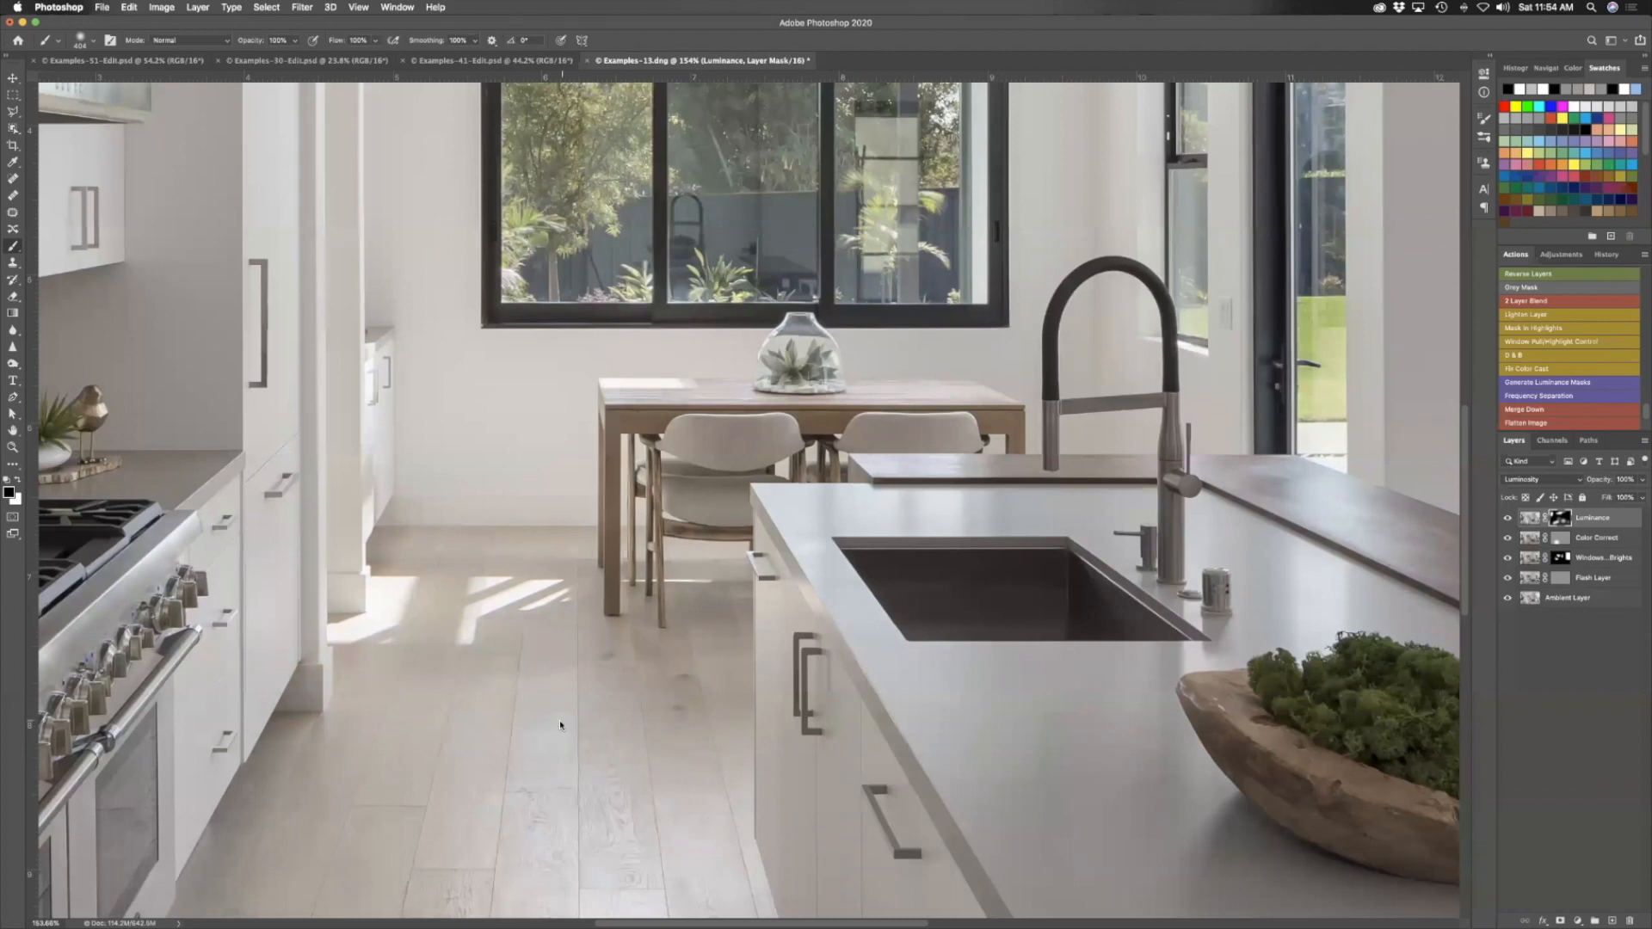
key(x)
mouse_move(559, 722)
mouse_down()
mouse_move(611, 721)
mouse_move(453, 756)
mouse_move(636, 784)
mouse_up()
scroll(574, 783, down, 5)
scroll(574, 783, up, 5)
scroll(574, 783, down, 5)
scroll(607, 754, down, 3)
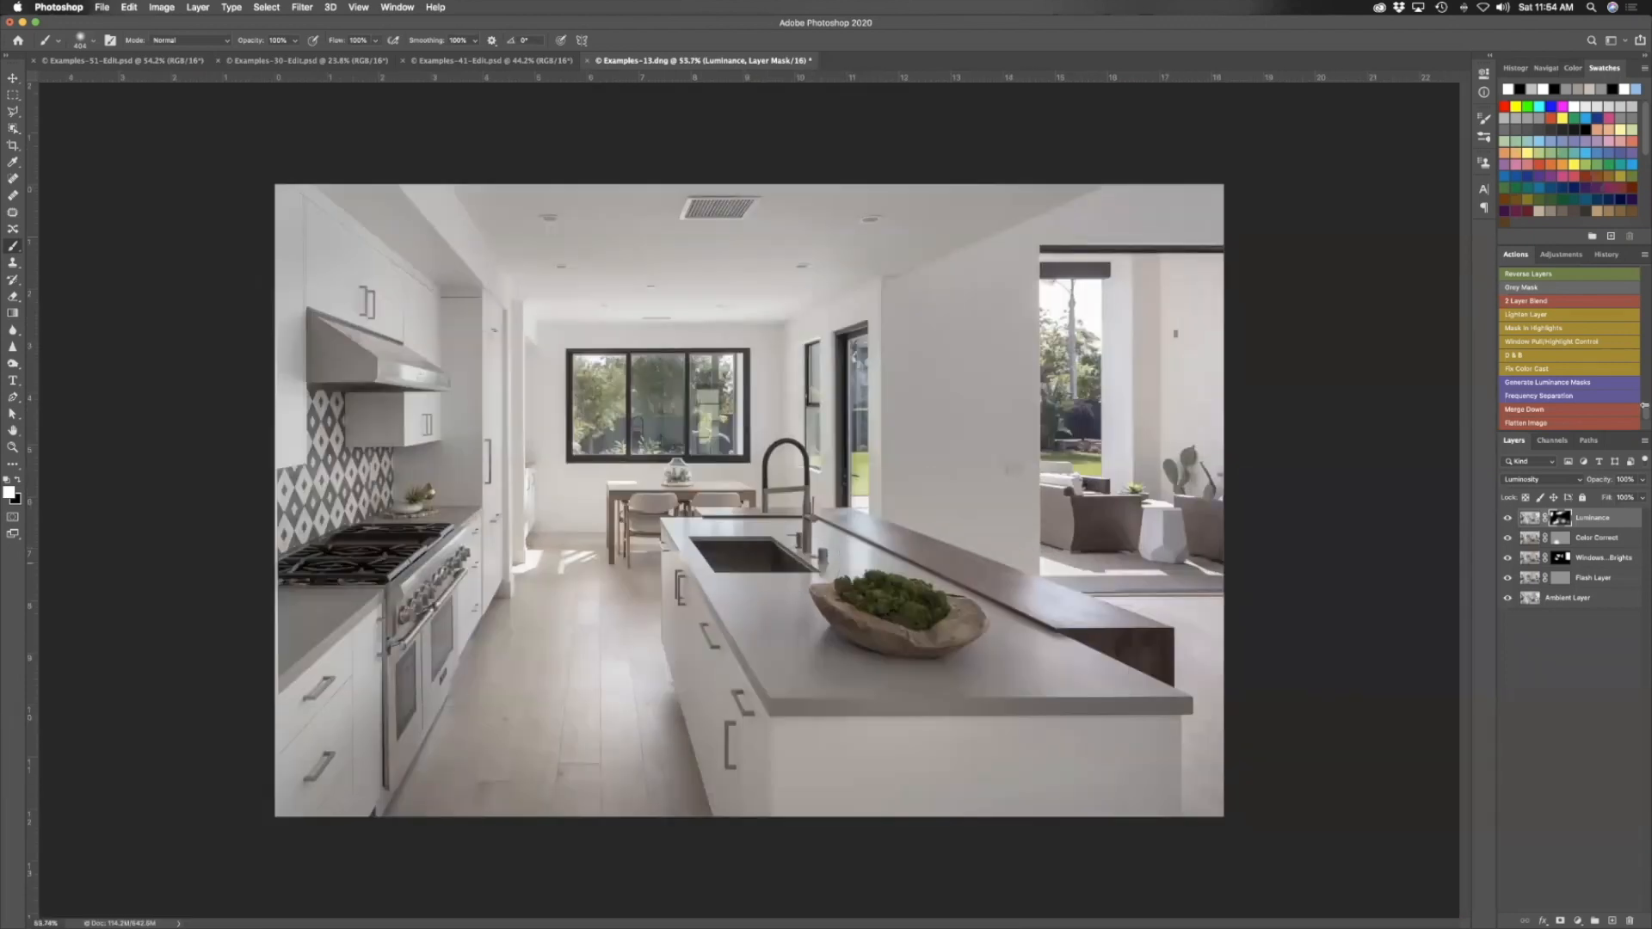
Merge the Luminance layer down and flatten the kitchen image into a single background layer
click(1569, 412)
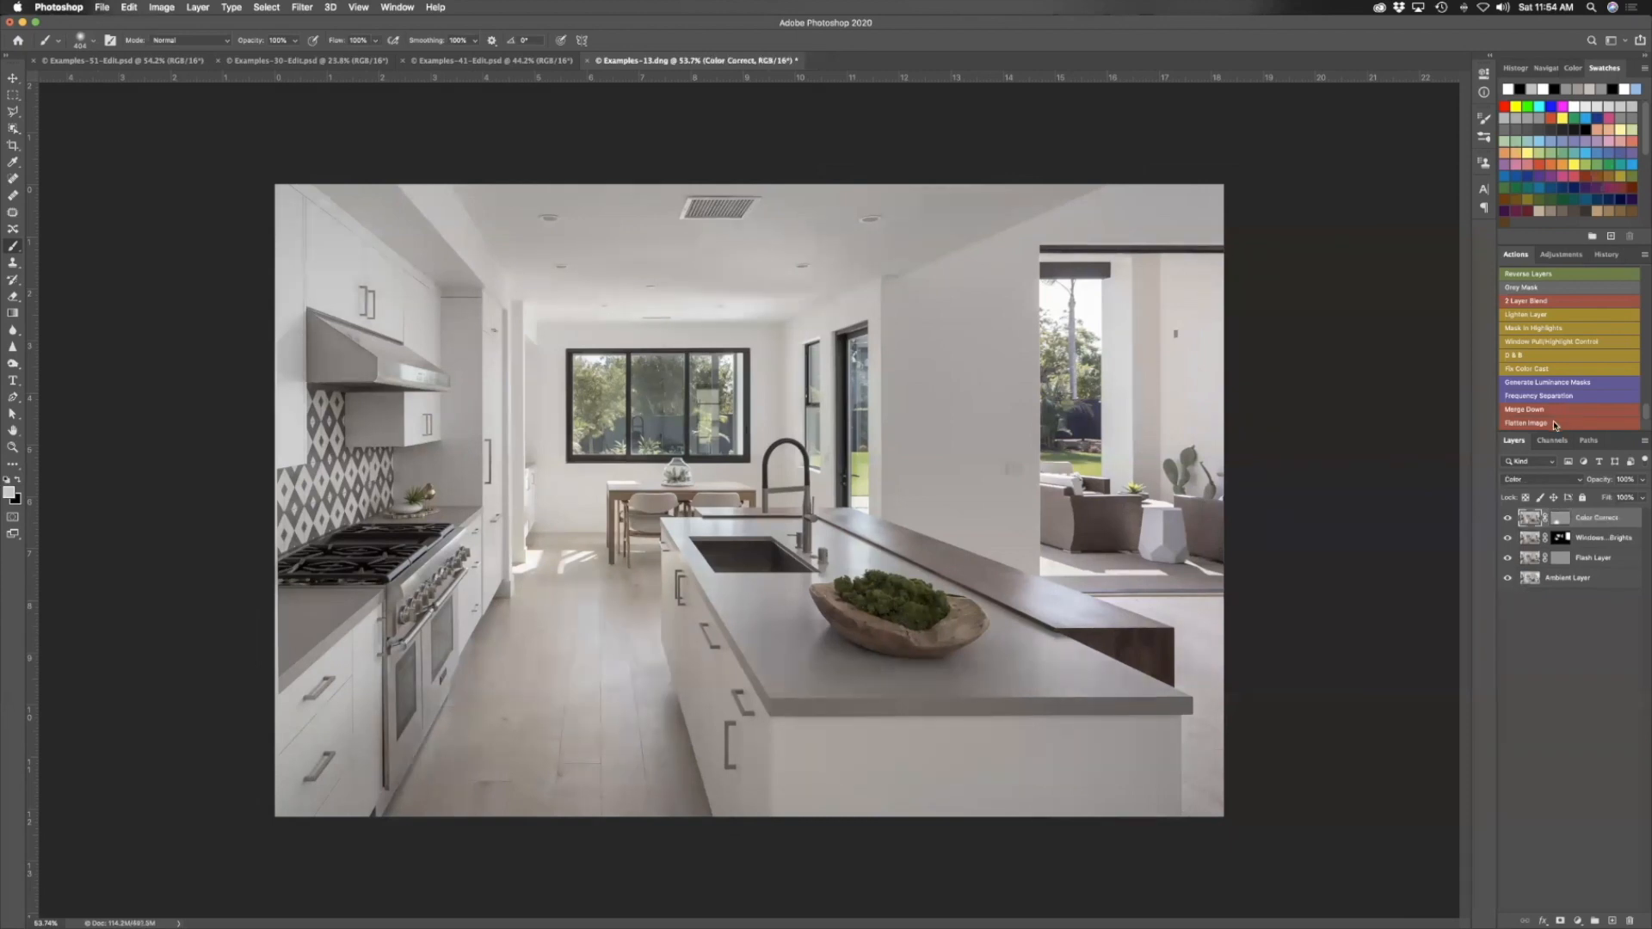
click(1553, 424)
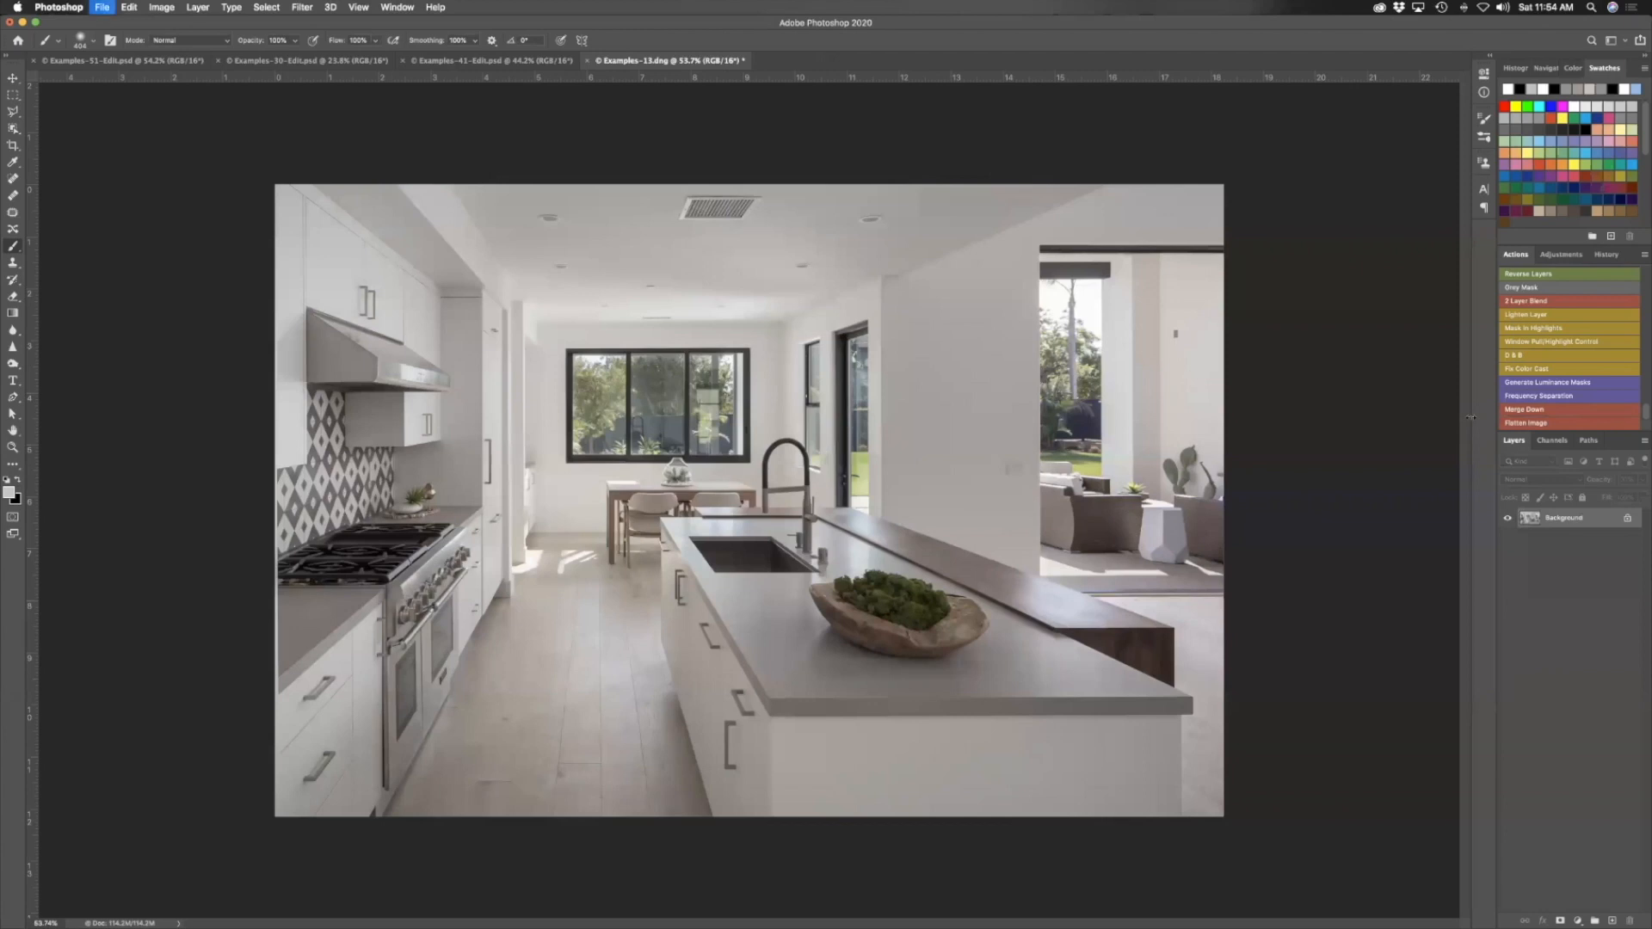
Switch to Lightroom Classic and apply the 3 Finishing - Interior preset to Examples-8-Edit.psd
key(super+Tab)
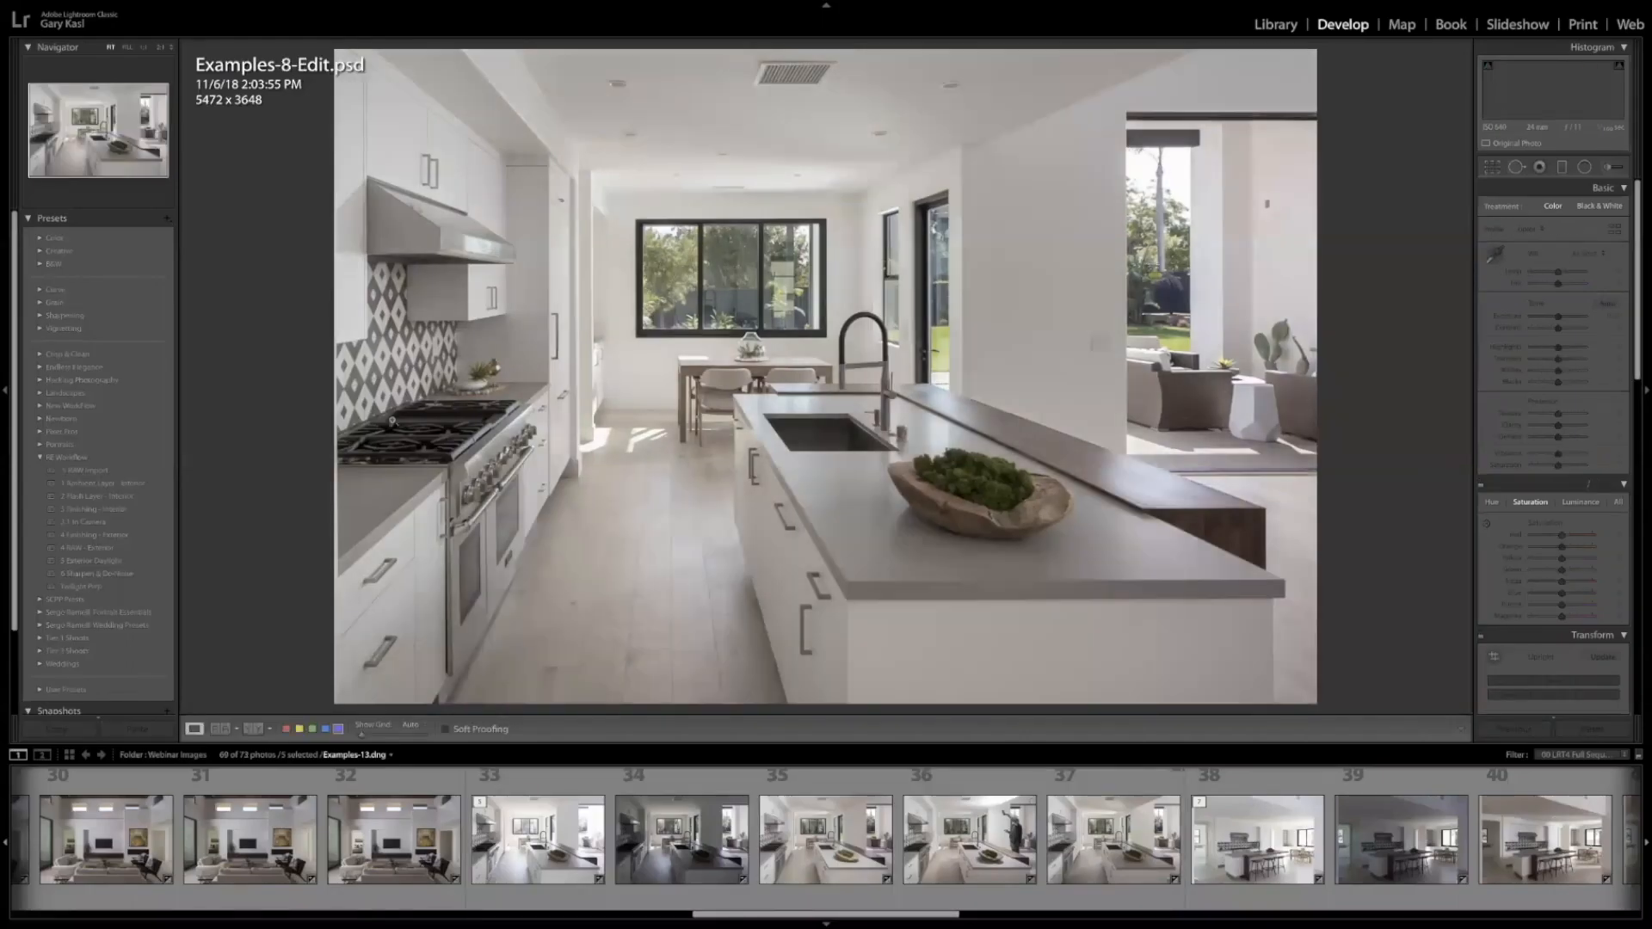
click(107, 509)
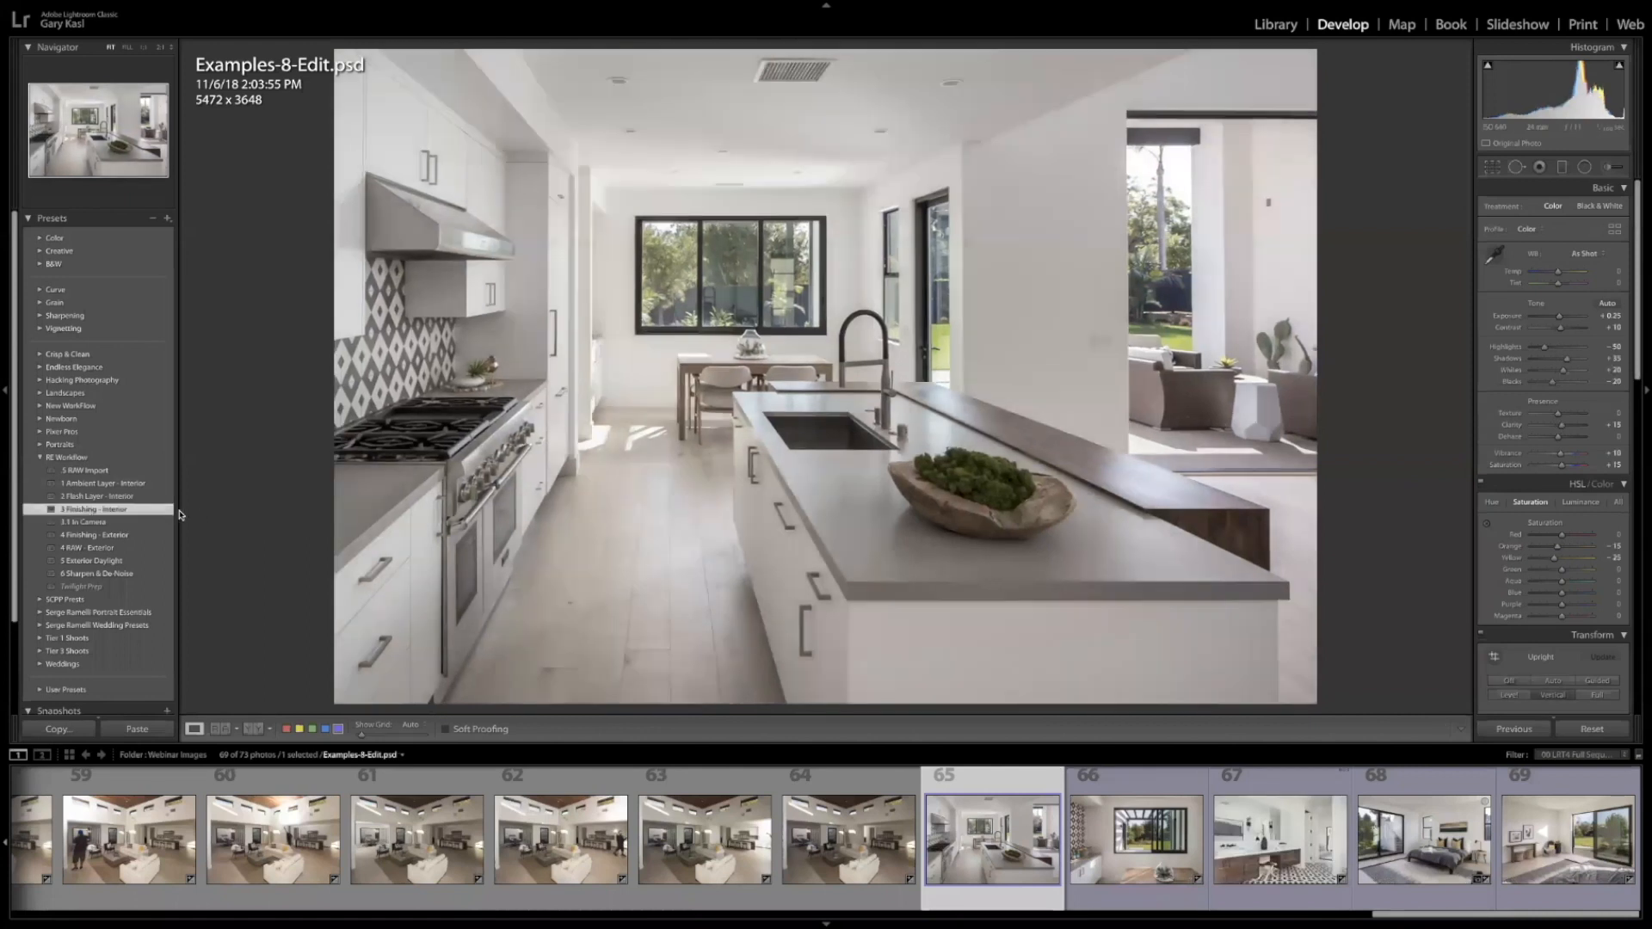